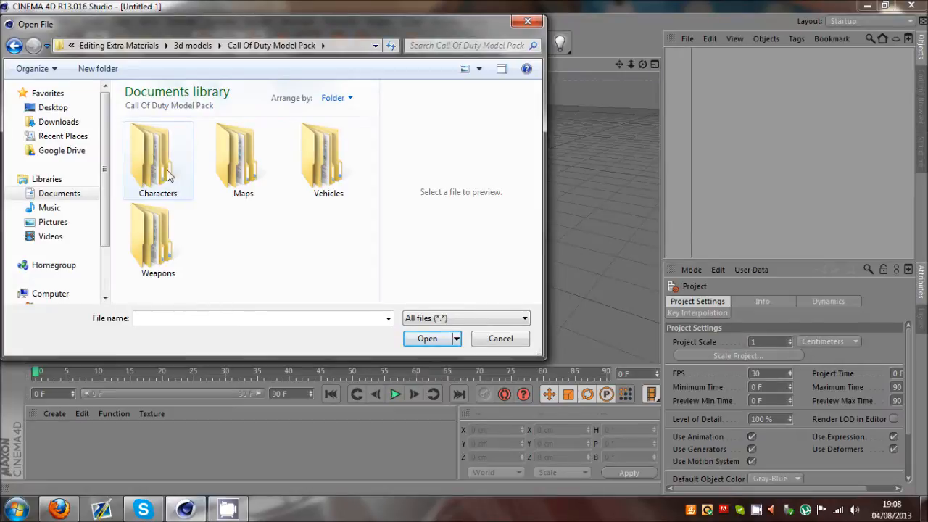
# Open the model file USA Seal 2.c4d from the Characters folder of the Call Of Duty Model Pack
pyautogui.doubleClick(166, 175)
pyautogui.scroll(-15, 199, 217)
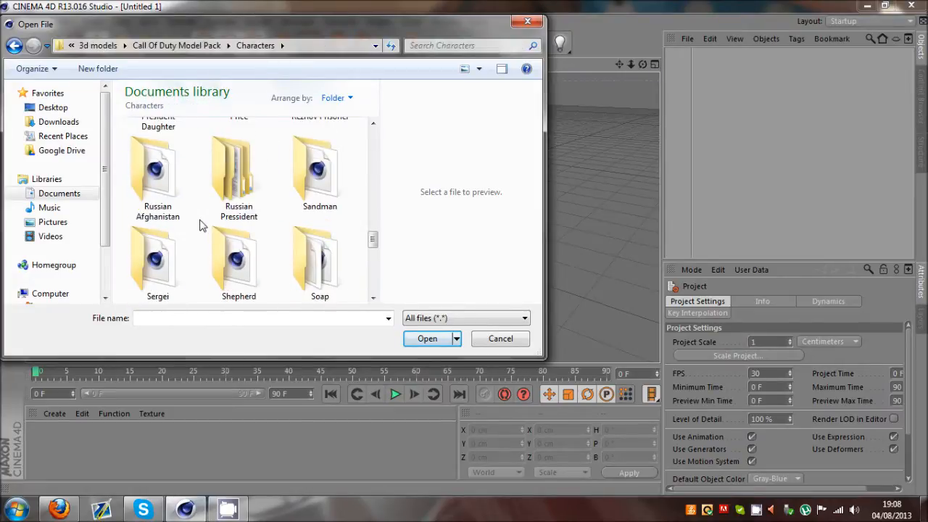
pyautogui.scroll(-5, 201, 225)
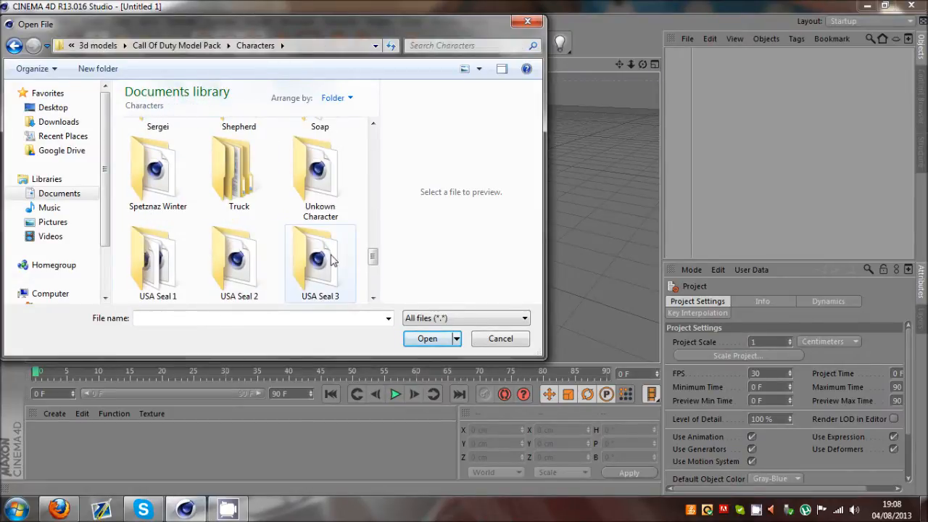
pyautogui.scroll(-3, 332, 261)
pyautogui.click(322, 165)
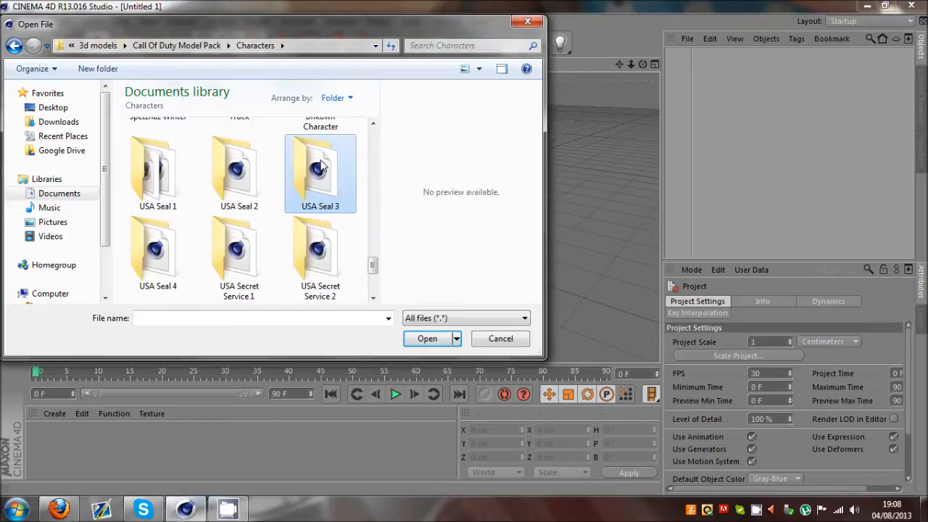
pyautogui.click(221, 189)
pyautogui.doubleClick(221, 187)
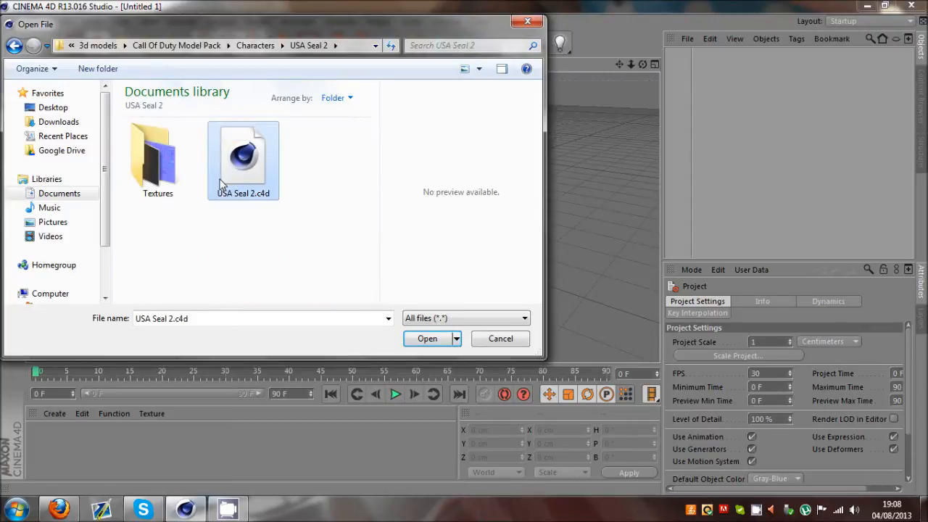
pyautogui.doubleClick(220, 181)
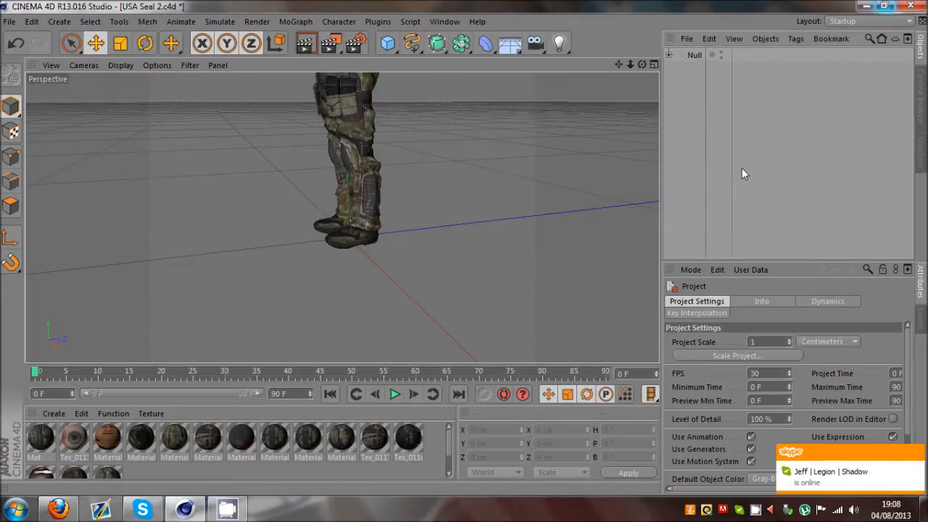
# Delete the Skeleton, controls and Skin objects nested under the soldier mesh Mesh_0127.1
pyautogui.moveTo(630, 65); pyautogui.dragTo(463, 253)
pyautogui.click(669, 54)
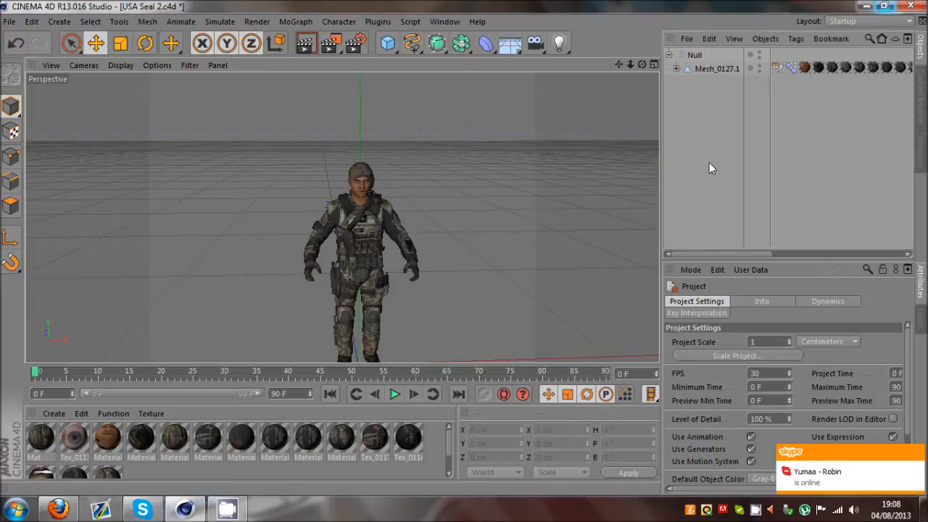
pyautogui.click(676, 69)
pyautogui.click(717, 109)
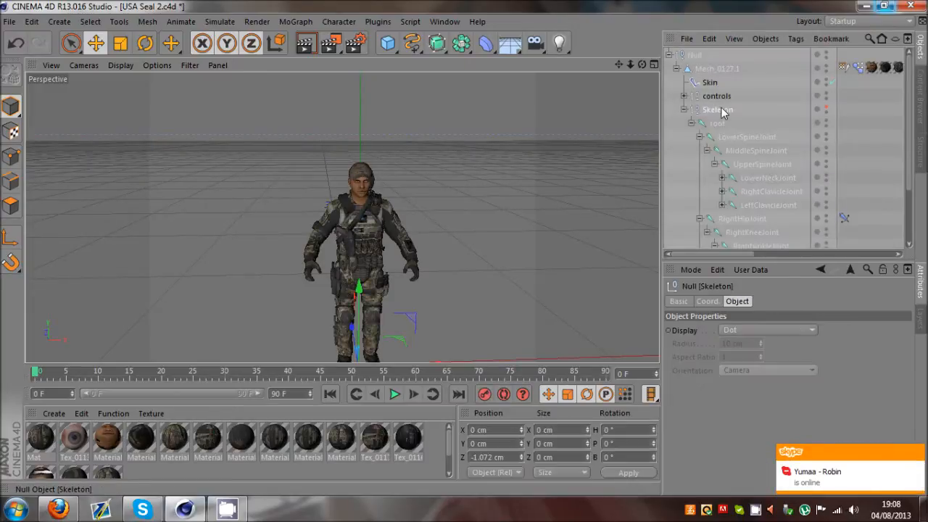
pyautogui.press('Delete')
pyautogui.click(718, 97)
pyautogui.press('Delete')
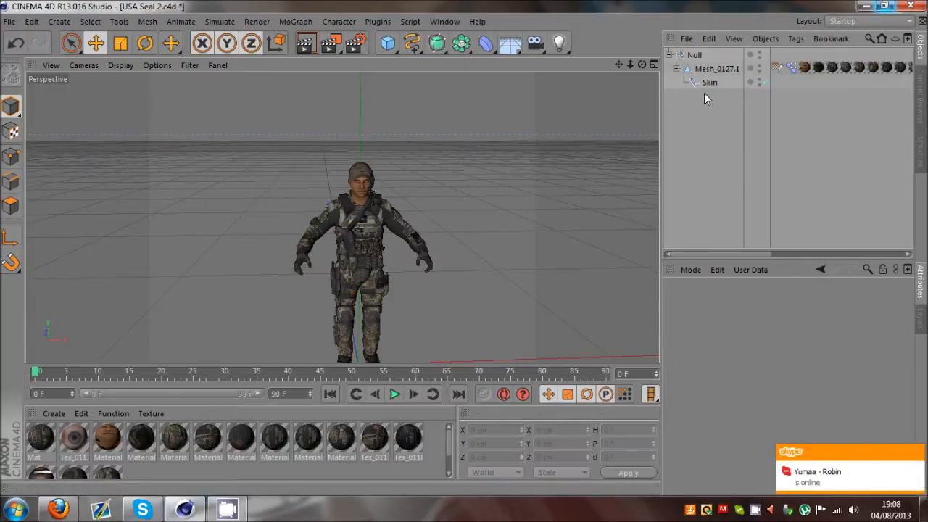
pyautogui.click(708, 83)
pyautogui.press('Delete')
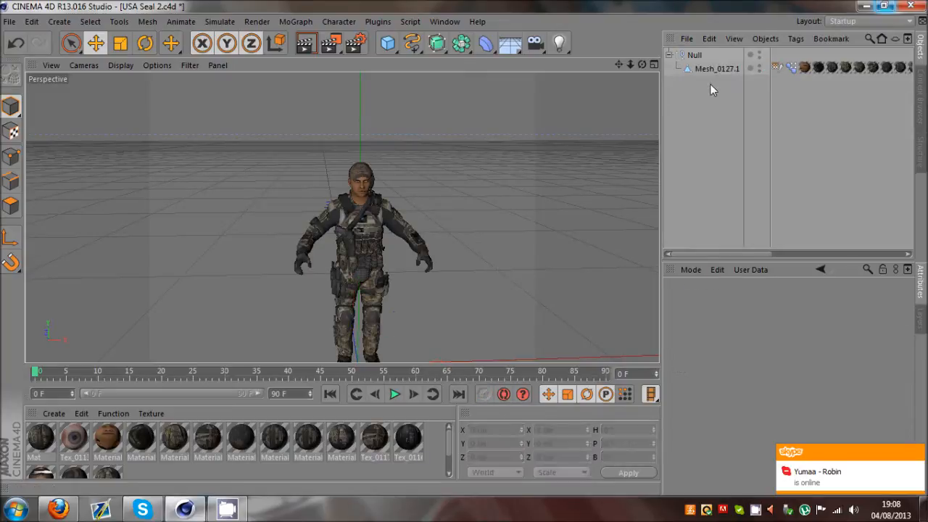
# Delete the first tag on Mesh_0127.1 and inspect the settings of its Pose Morph tag
pyautogui.click(771, 68)
pyautogui.press('Delete')
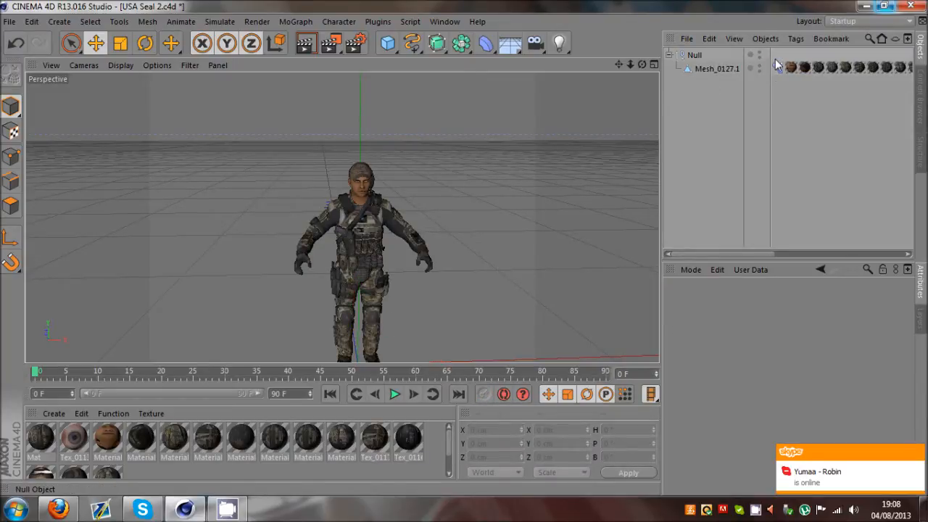
pyautogui.click(777, 67)
pyautogui.scroll(5, 372, 192)
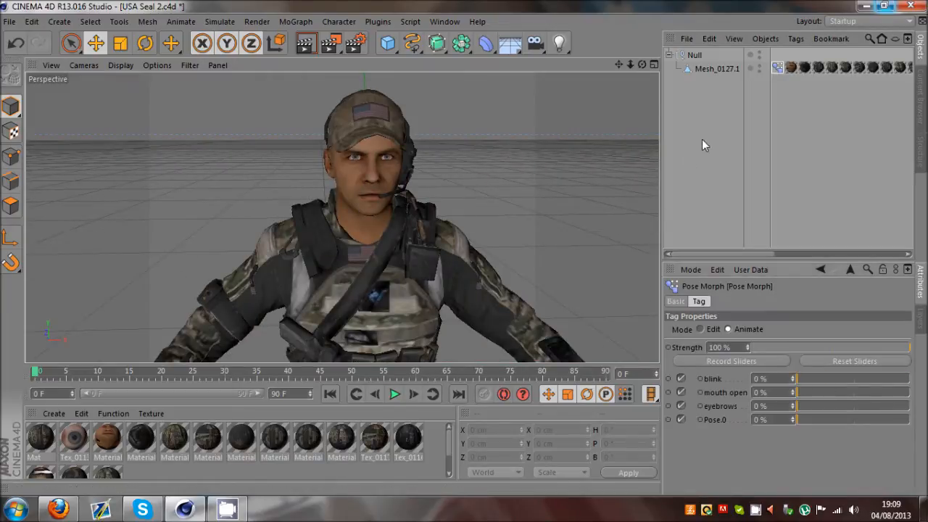
pyautogui.click(782, 86)
pyautogui.scroll(-5, 339, 130)
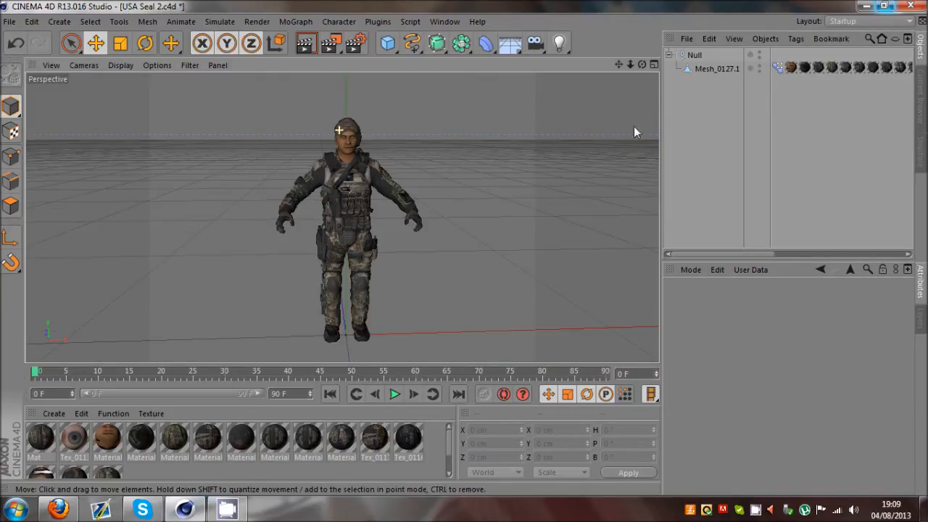
# Take Mesh_0127.1 out of the Null parent and delete the empty Null
pyautogui.click(696, 69)
pyautogui.click(697, 54)
pyautogui.press('Delete')
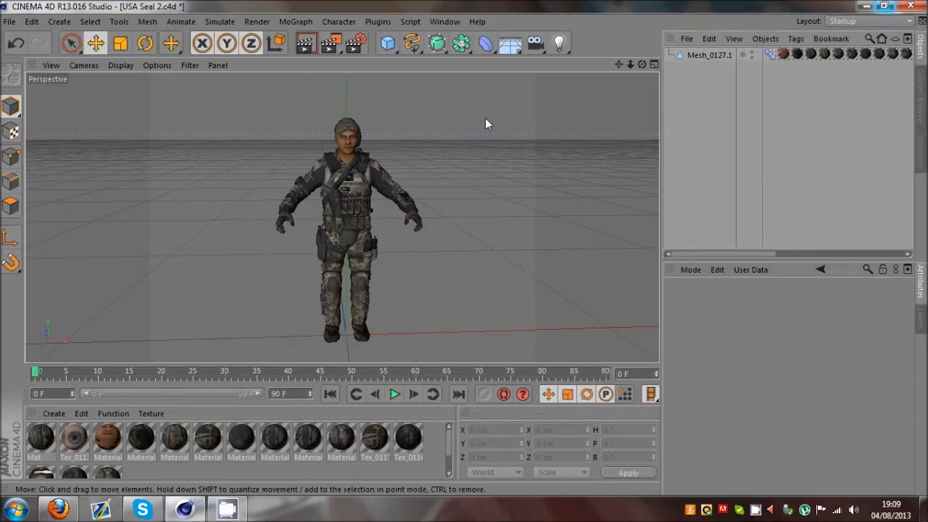
# Merge the skeleton file from the Cinema 4D folder in Documents > Faex Editing into the current scene
pyautogui.click(11, 21)
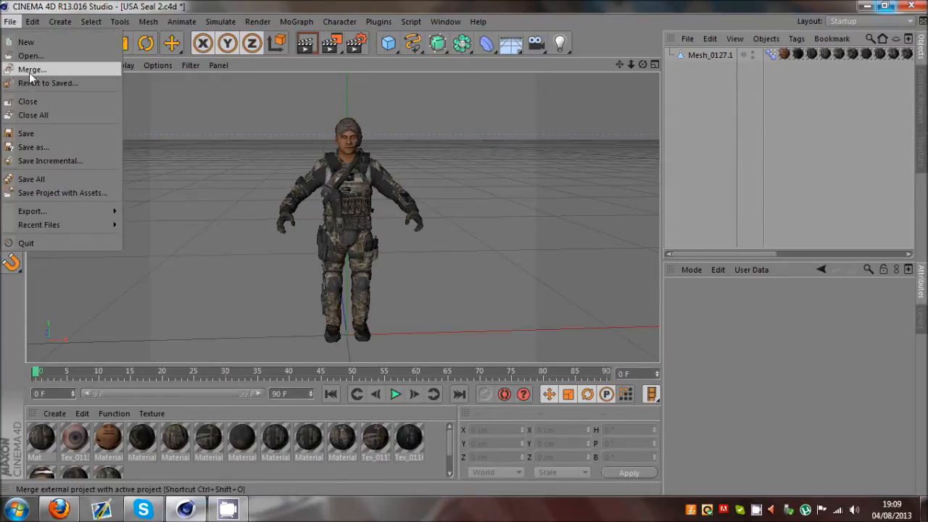
pyautogui.click(30, 70)
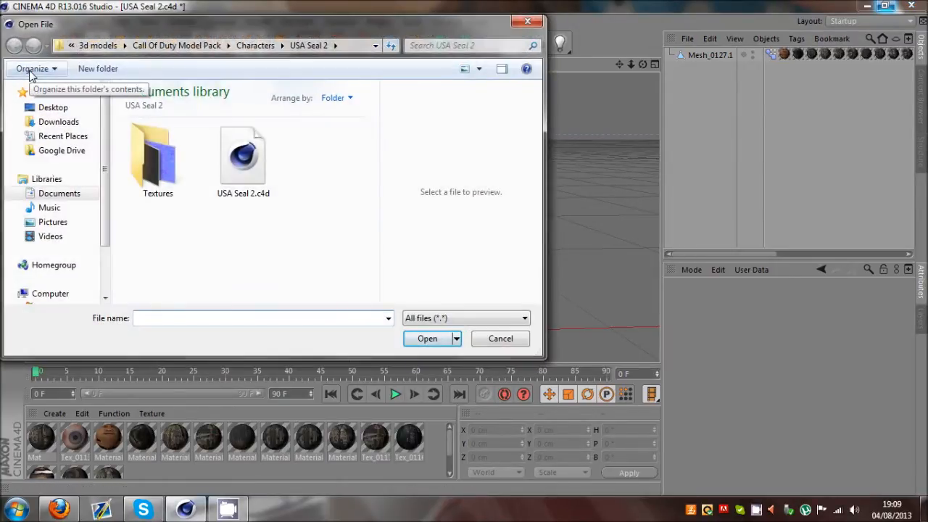
pyautogui.click(58, 193)
pyautogui.click(238, 246)
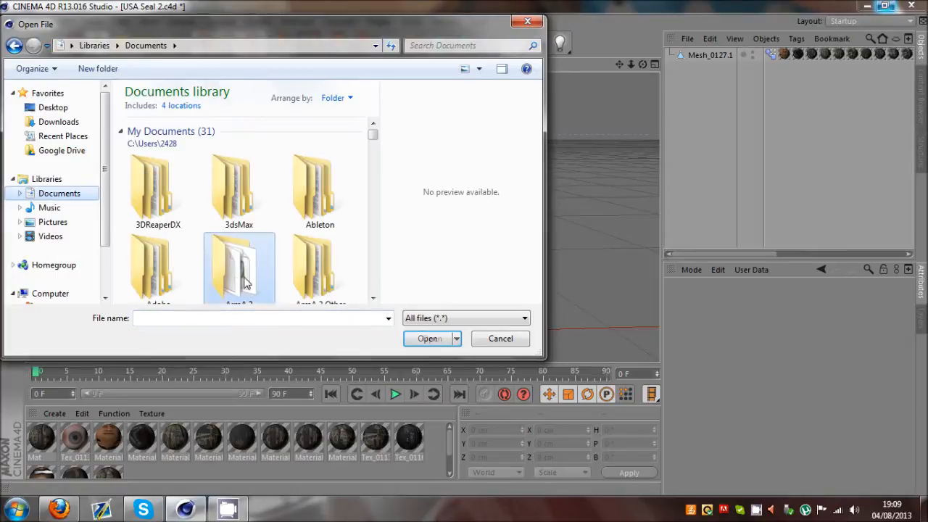
pyautogui.scroll(-2, 245, 281)
pyautogui.scroll(-4, 245, 281)
pyautogui.doubleClick(313, 185)
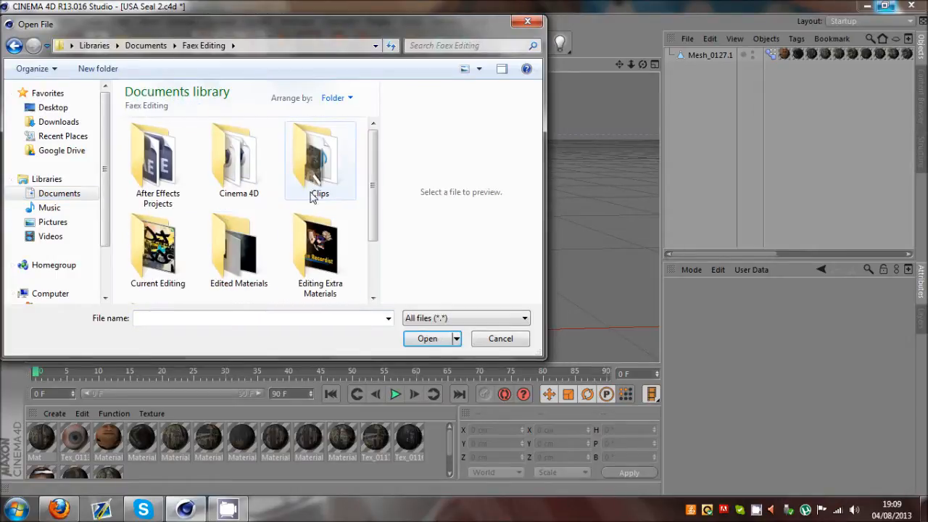
pyautogui.doubleClick(248, 176)
pyautogui.doubleClick(238, 227)
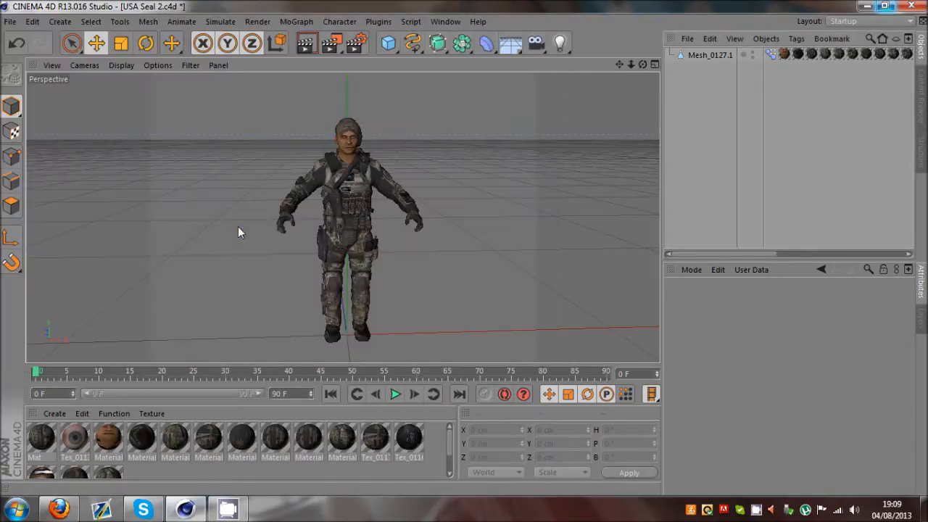
pyautogui.click(610, 118)
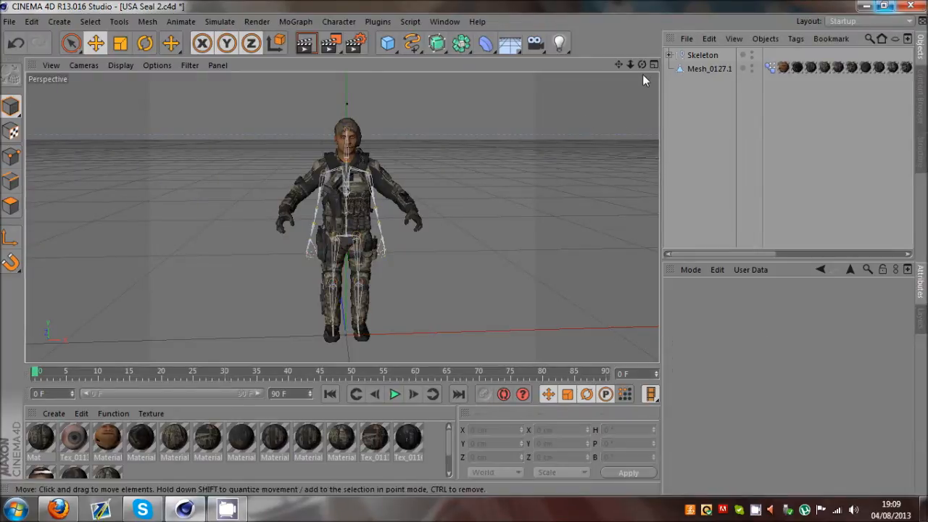
# In the Right view, move the Skeleton along Z to about -1.62 cm to line it up with the soldier mesh
pyautogui.moveTo(643, 65); pyautogui.dragTo(346, 183)
pyautogui.middleClick(402, 280)
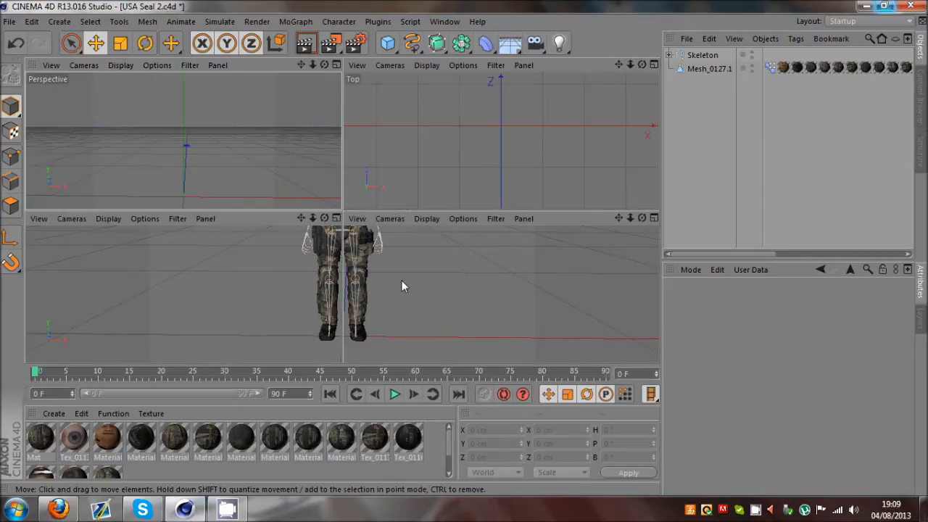
pyautogui.middleClick(431, 291)
pyautogui.scroll(-5, 464, 247)
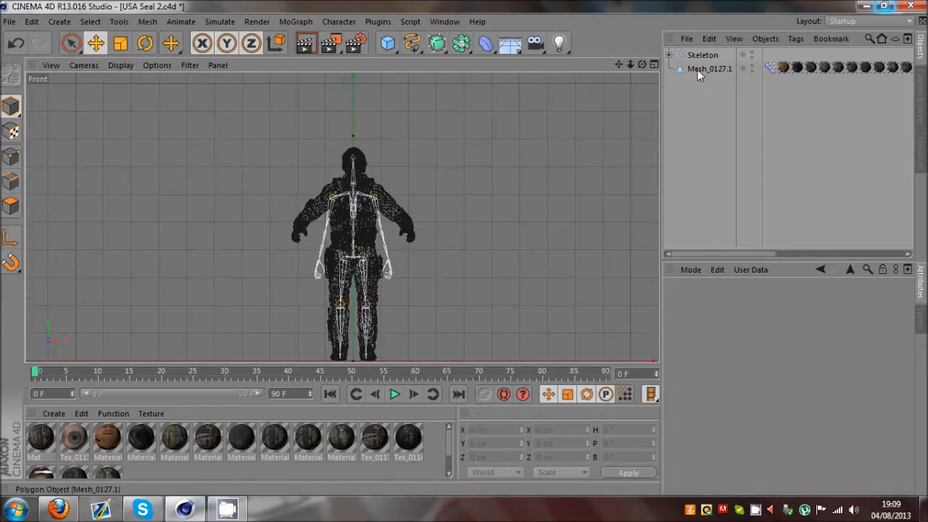
pyautogui.middleClick(522, 155)
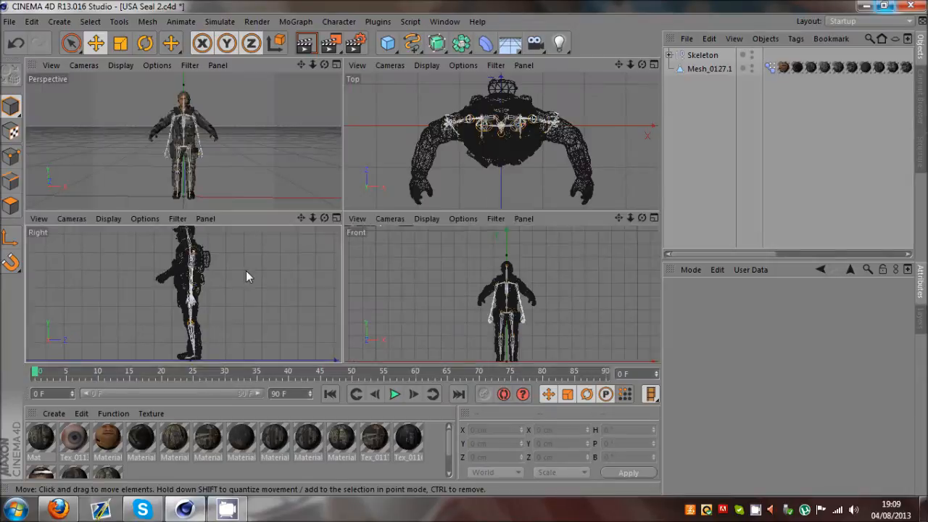
pyautogui.middleClick(244, 276)
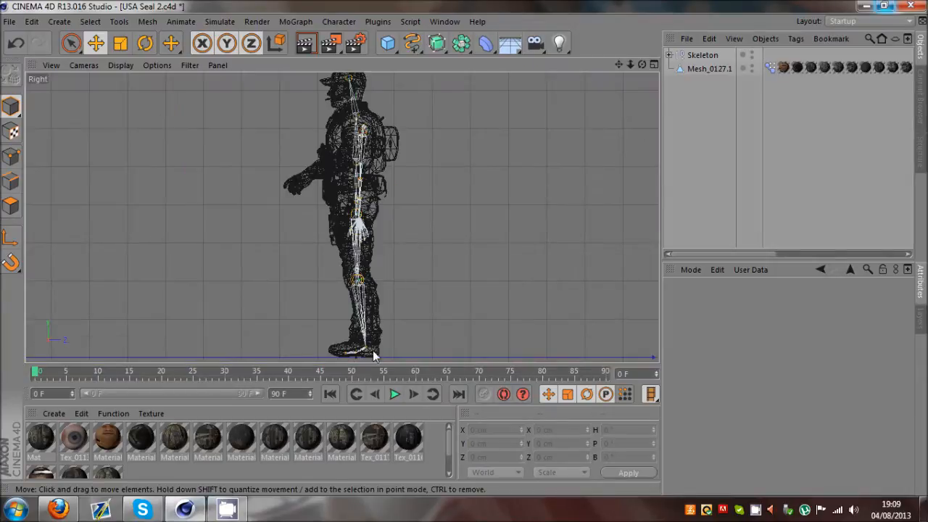
pyautogui.click(695, 56)
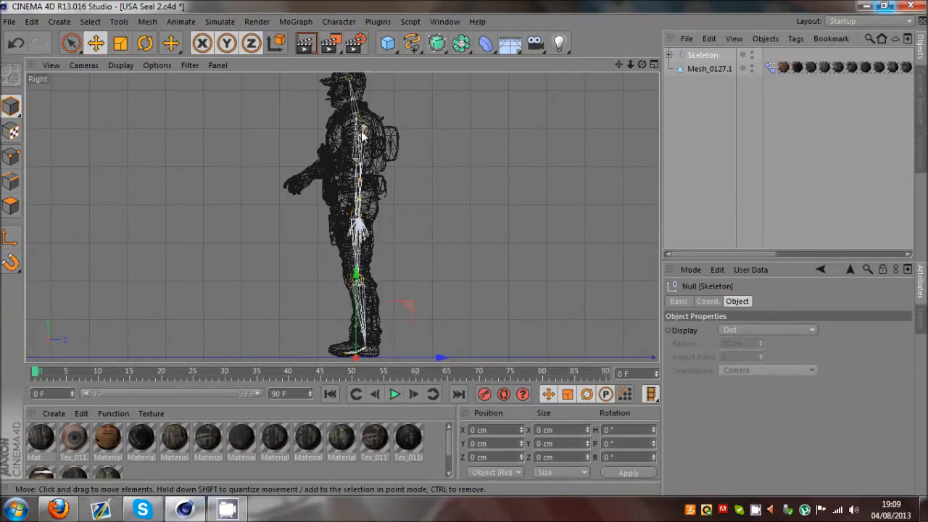
pyautogui.scroll(5, 362, 134)
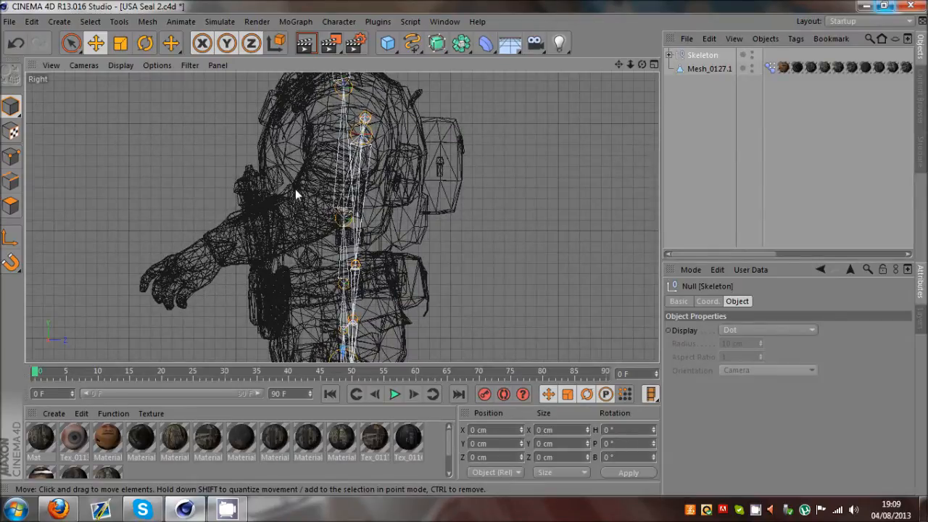
pyautogui.scroll(-6, 363, 82)
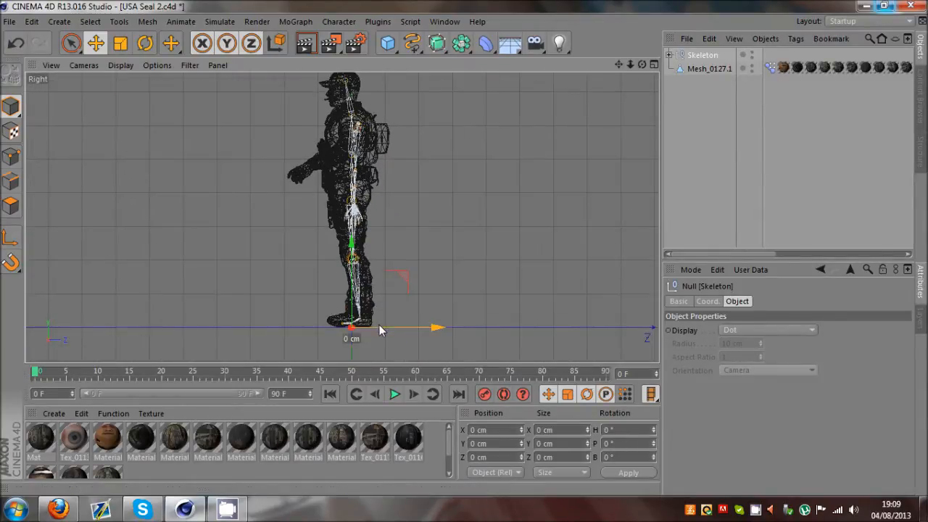
pyautogui.moveTo(379, 327); pyautogui.dragTo(374, 326)
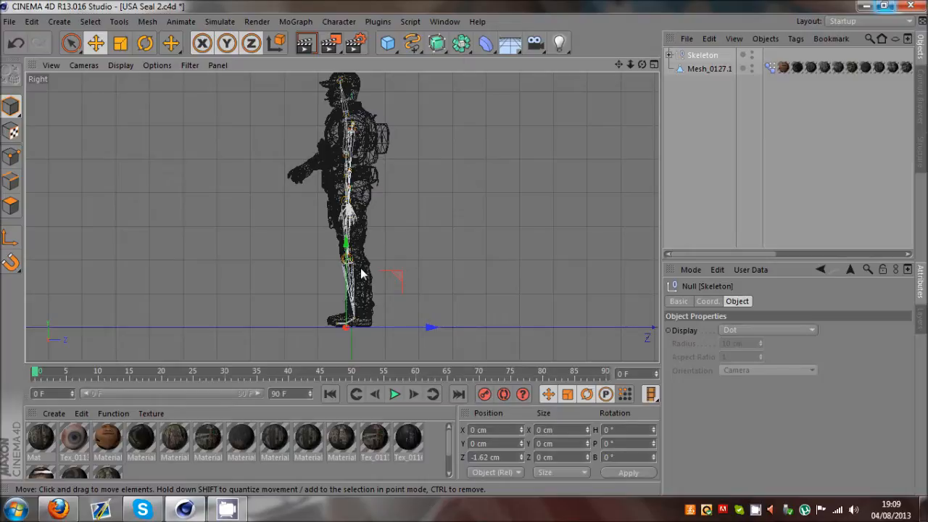
# Make the Skeleton a child of Mesh_0127.1 and expand its joint hierarchy
pyautogui.moveTo(698, 55); pyautogui.dragTo(690, 72)
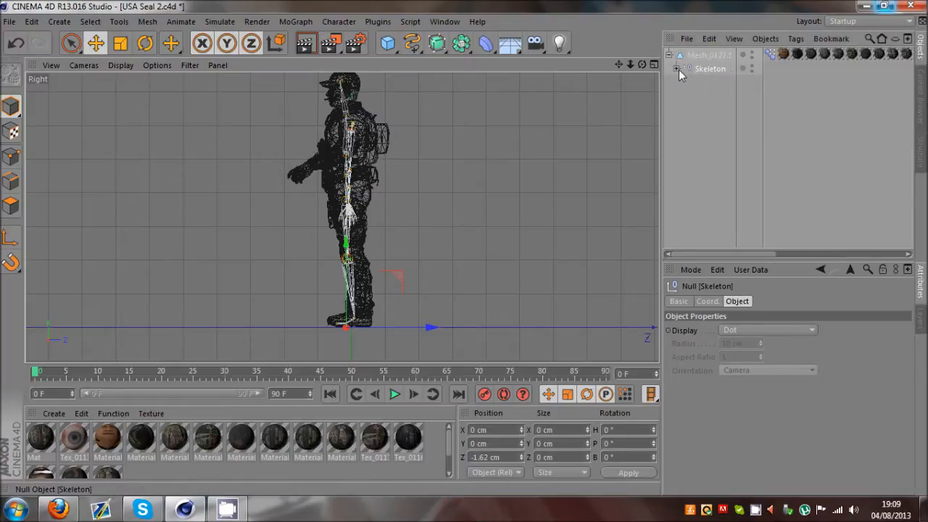
pyautogui.keyDown('ctrl'); pyautogui.click(678, 69); pyautogui.keyUp('ctrl')
pyautogui.scroll(-3, 700, 124)
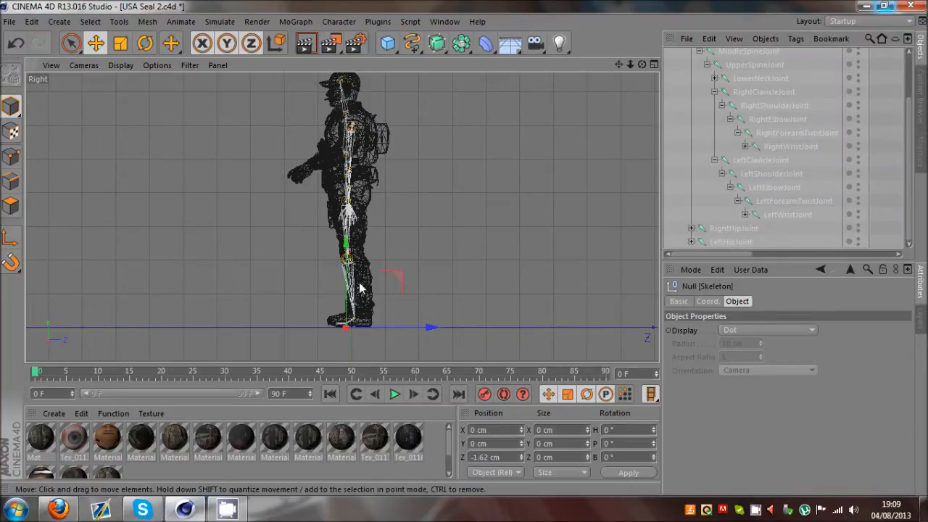
# Rotate the RightHipJoint to a pitch of about -177.86° so the upper leg follows the soldier's thigh
pyautogui.scroll(4, 360, 286)
pyautogui.click(712, 231)
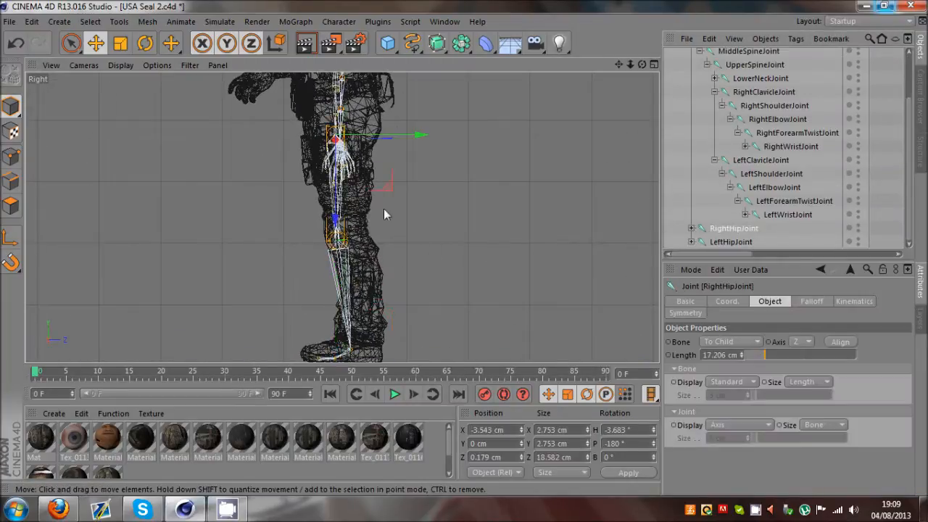
pyautogui.click(145, 43)
pyautogui.moveTo(346, 202); pyautogui.dragTo(354, 206)
# Rotate the RightKneeJoint to a pitch of about 4.07° to fit the soldier's lower leg, and collapse the RightHipJoint branch
pyautogui.click(692, 228)
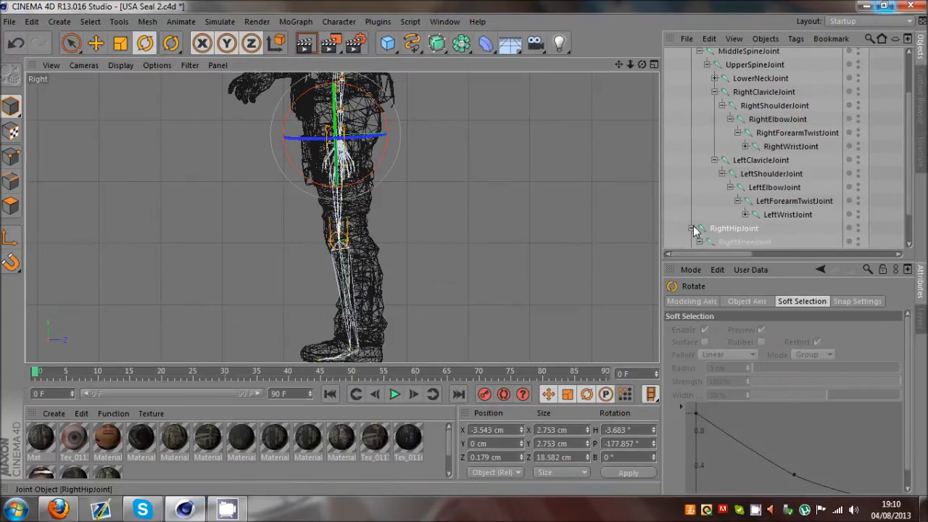
pyautogui.click(673, 239)
pyautogui.moveTo(384, 263); pyautogui.dragTo(385, 274)
pyautogui.scroll(-3, 385, 274)
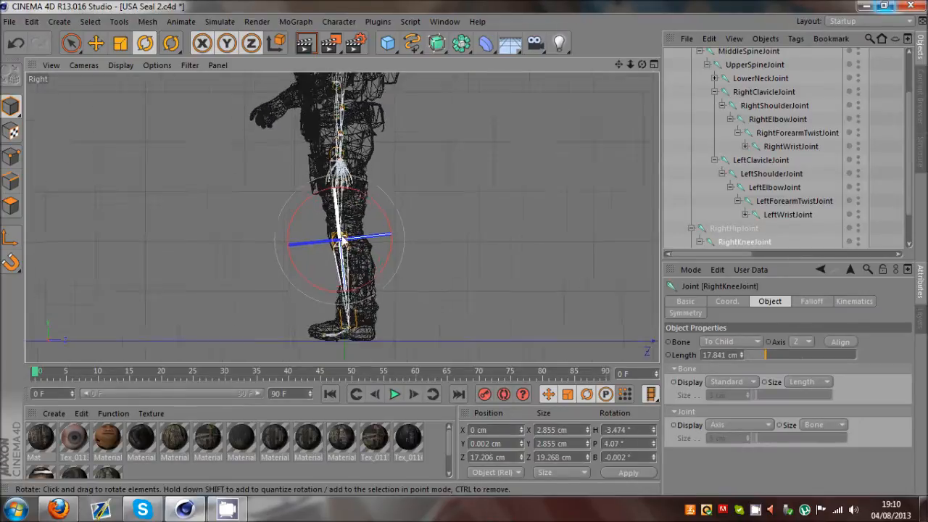
pyautogui.click(692, 229)
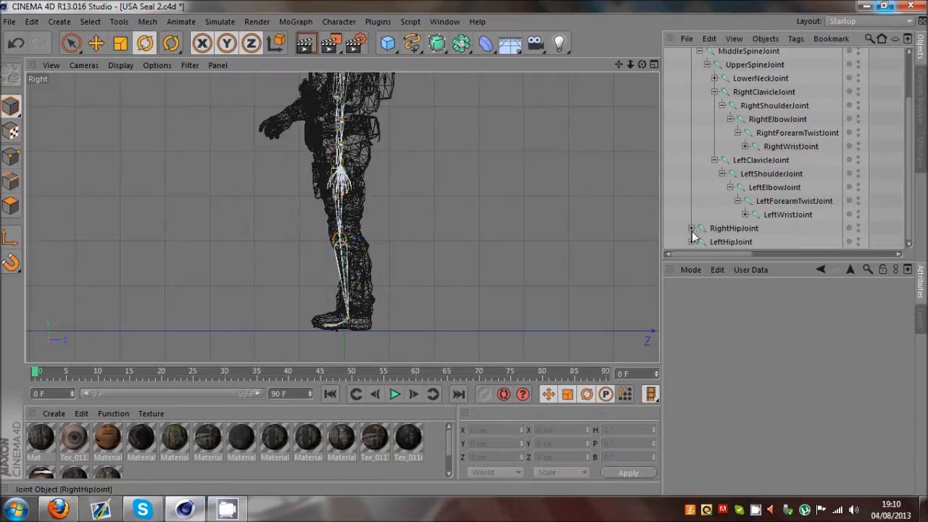
# In the Front view, rotate the LeftShoulderJoint to a pitch of about -24.67° and the RightShoulderJoint to about -24.24°, following the soldier's arms
pyautogui.middleClick(499, 153)
pyautogui.middleClick(530, 269)
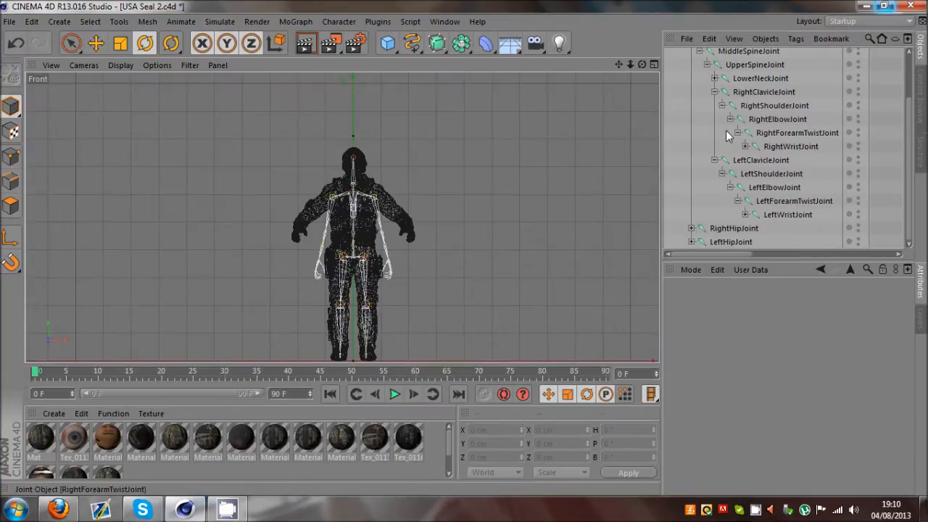
pyautogui.click(761, 174)
pyautogui.scroll(2, 290, 192)
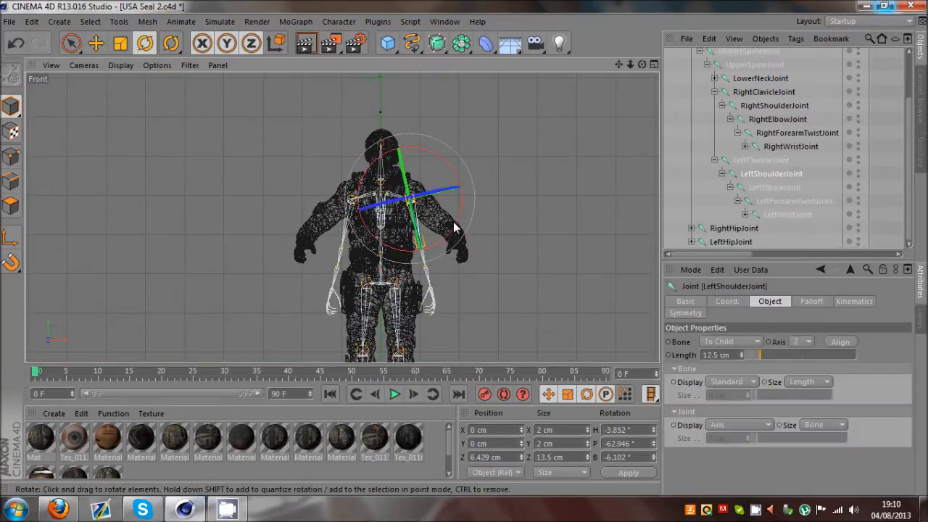
pyautogui.moveTo(455, 227); pyautogui.dragTo(473, 188)
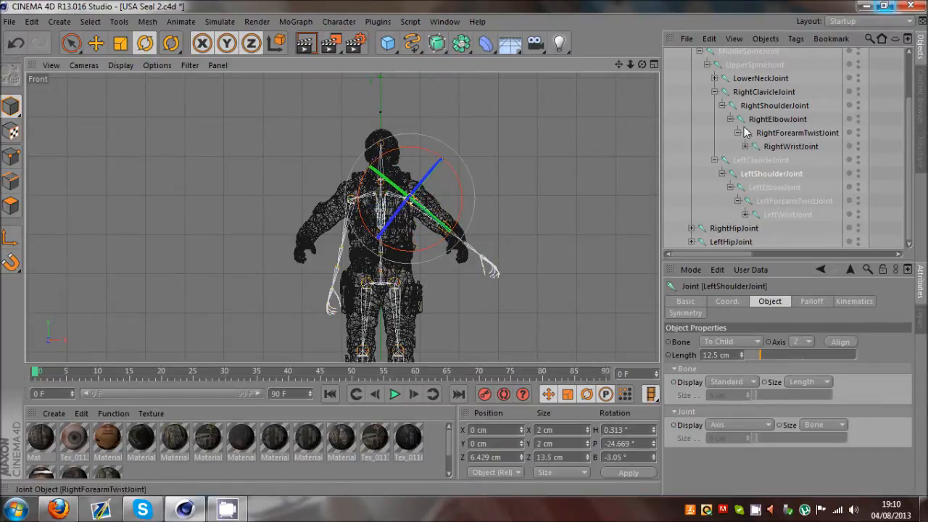
pyautogui.click(774, 105)
pyautogui.moveTo(363, 250); pyautogui.dragTo(338, 254)
# In the Top view, rotate the RightShoulderJoint to a heading of about 12.79° and the LeftShoulderJoint to about -11.17° to follow the upper arms
pyautogui.middleClick(338, 253)
pyautogui.middleClick(518, 152)
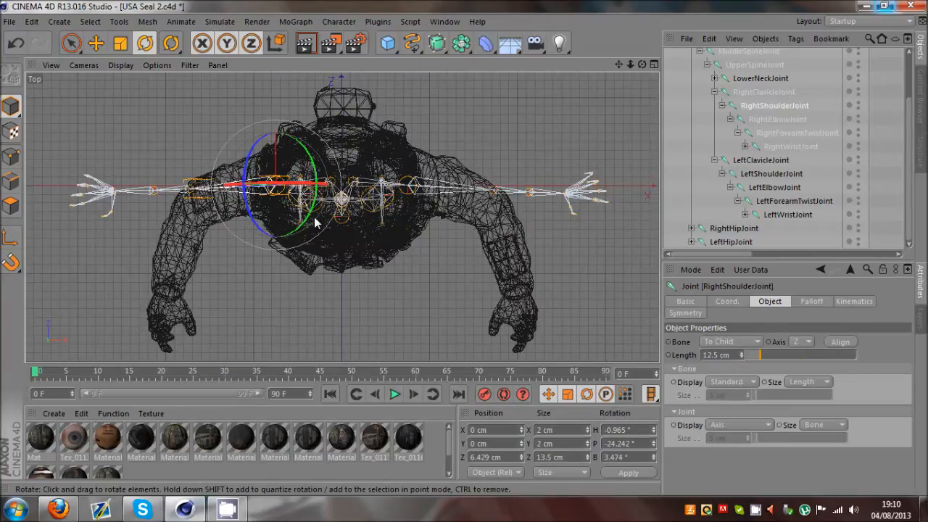
pyautogui.moveTo(315, 223); pyautogui.dragTo(317, 217)
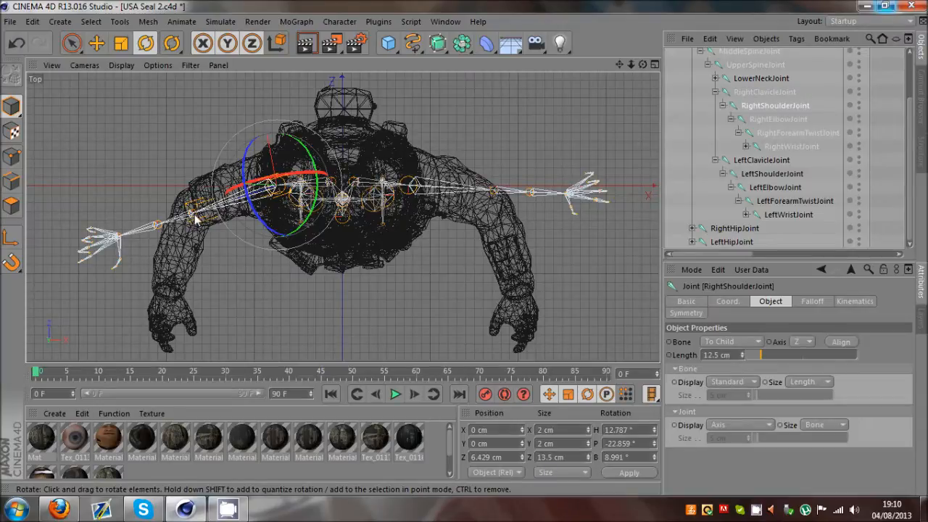
pyautogui.click(384, 174)
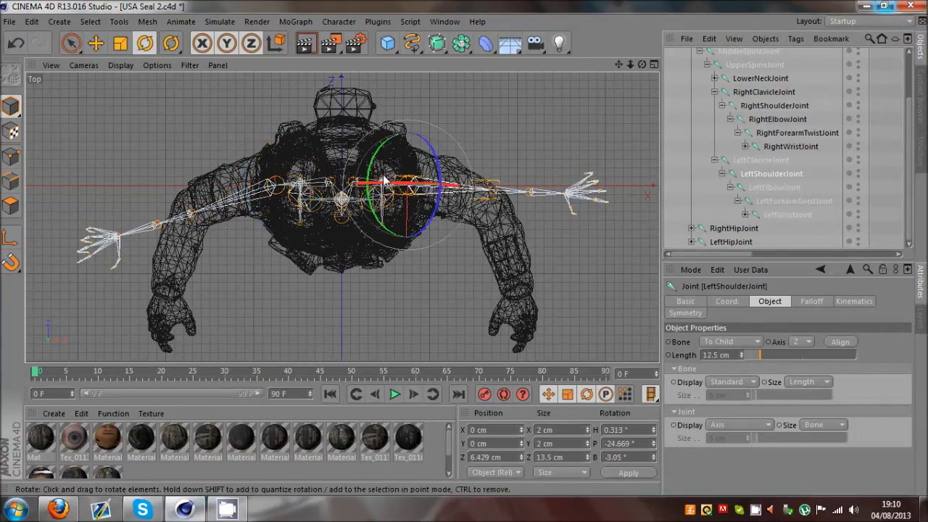
pyautogui.moveTo(372, 164); pyautogui.dragTo(379, 157)
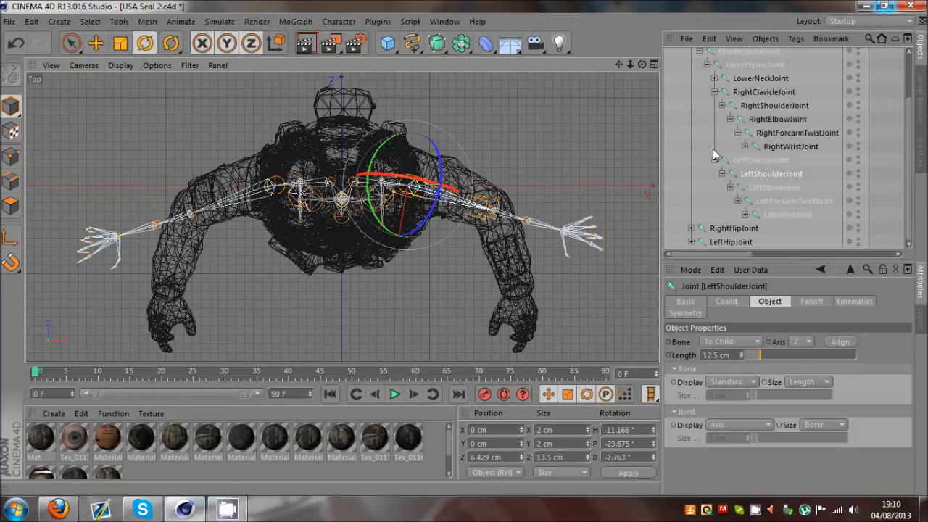
# Rotate the LeftElbowJoint to a heading of about -56.74° and the RightElbowJoint to about 55.32° so the forearms follow the mesh
pyautogui.click(774, 187)
pyautogui.moveTo(450, 221); pyautogui.dragTo(466, 177)
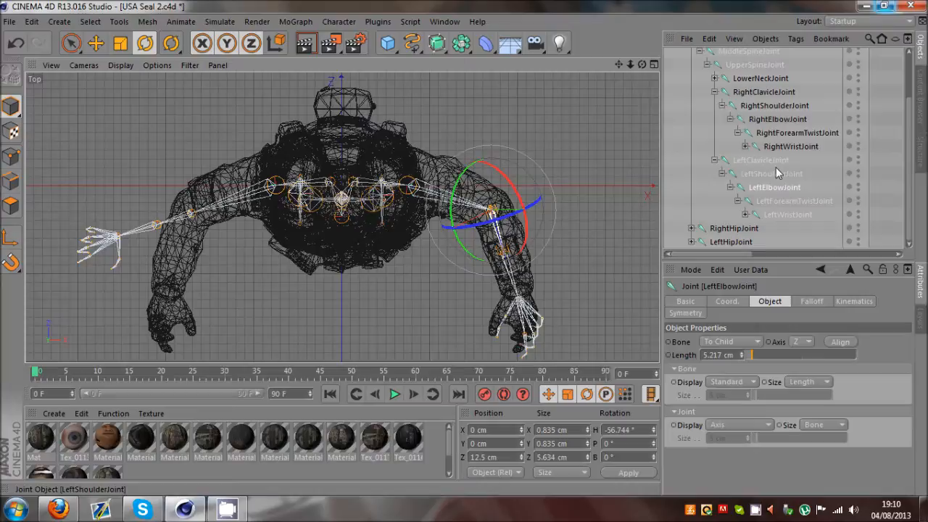
pyautogui.click(773, 121)
pyautogui.moveTo(236, 219); pyautogui.dragTo(246, 187)
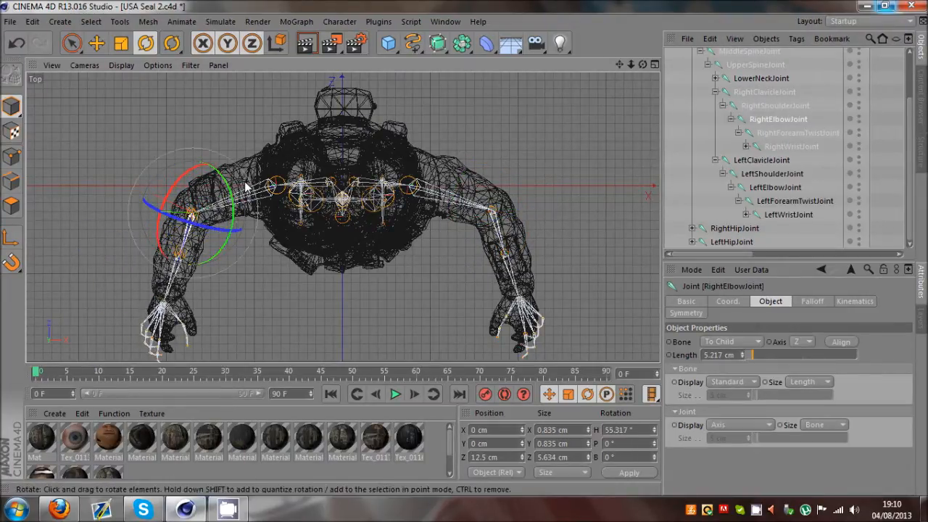
# In the Front view, rotate the RightElbowJoint to a pitch of about -7.12° and the LeftElbowJoint to about -6.71° to fit the hands
pyautogui.middleClick(468, 205)
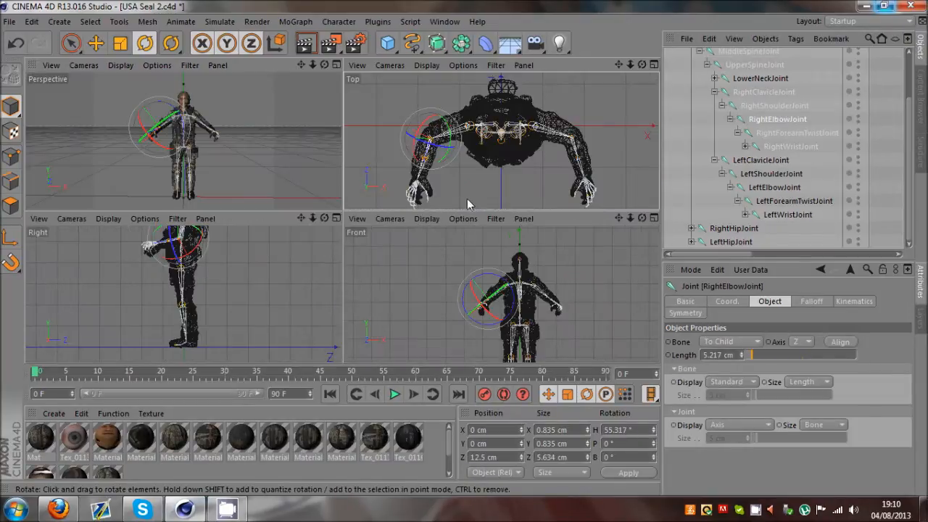
pyautogui.middleClick(457, 285)
pyautogui.scroll(5, 310, 244)
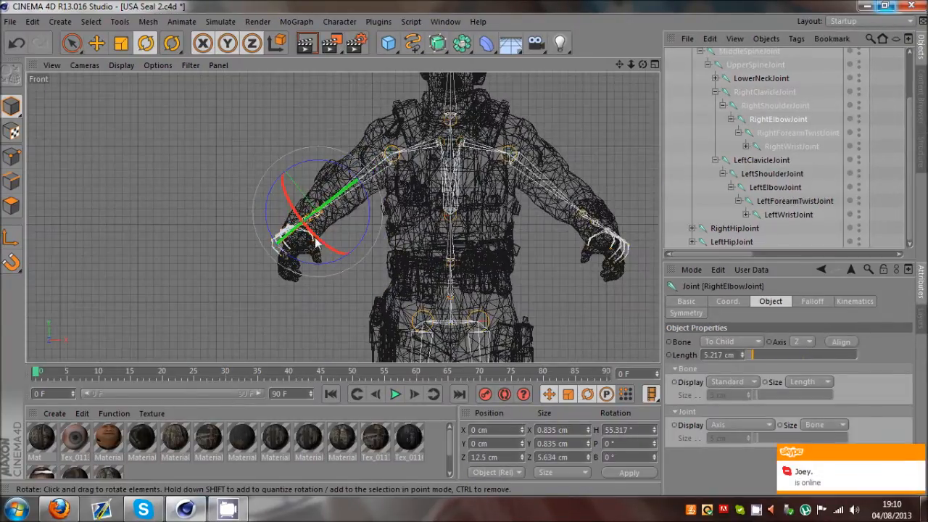
pyautogui.moveTo(313, 234); pyautogui.dragTo(317, 241)
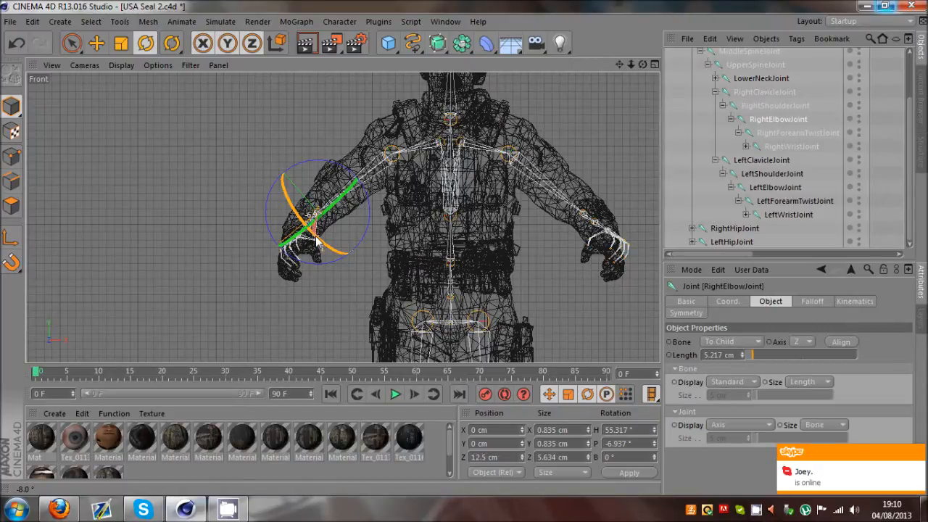
pyautogui.moveTo(317, 242); pyautogui.dragTo(317, 241)
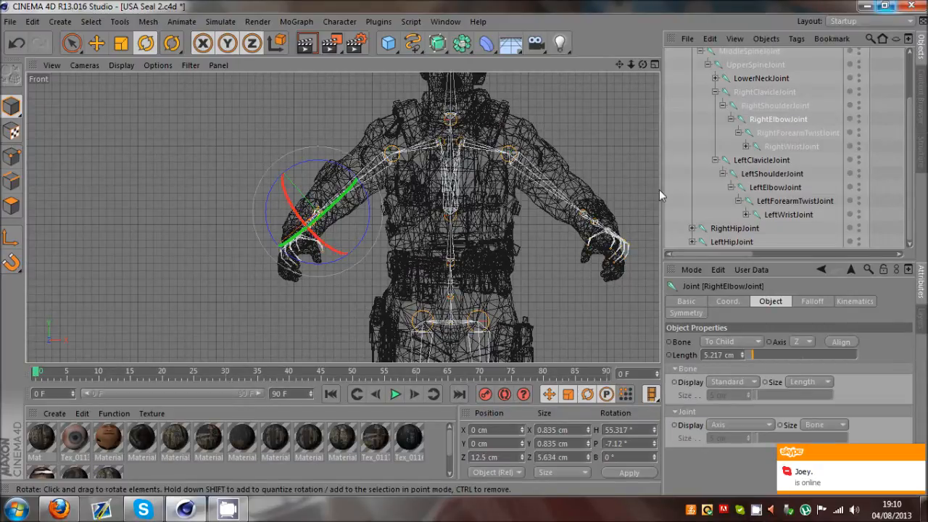
pyautogui.click(606, 218)
pyautogui.moveTo(606, 217); pyautogui.dragTo(608, 222)
# Check the joint alignment around the soldier in the Perspective view, and hide the Skeleton in the viewport
pyautogui.middleClick(457, 204)
pyautogui.middleClick(230, 154)
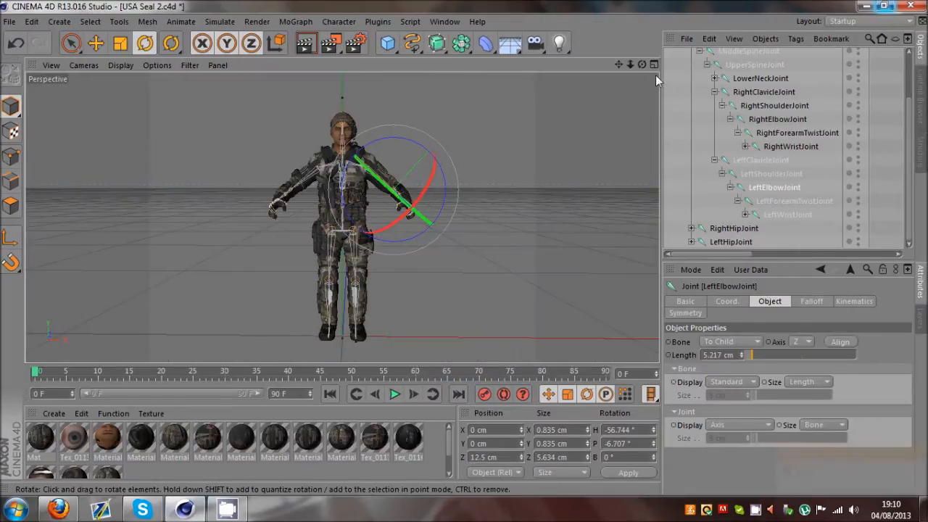
pyautogui.keyDown('alt'); pyautogui.moveTo(481, 258); pyautogui.dragTo(465, 247); pyautogui.keyUp('alt')
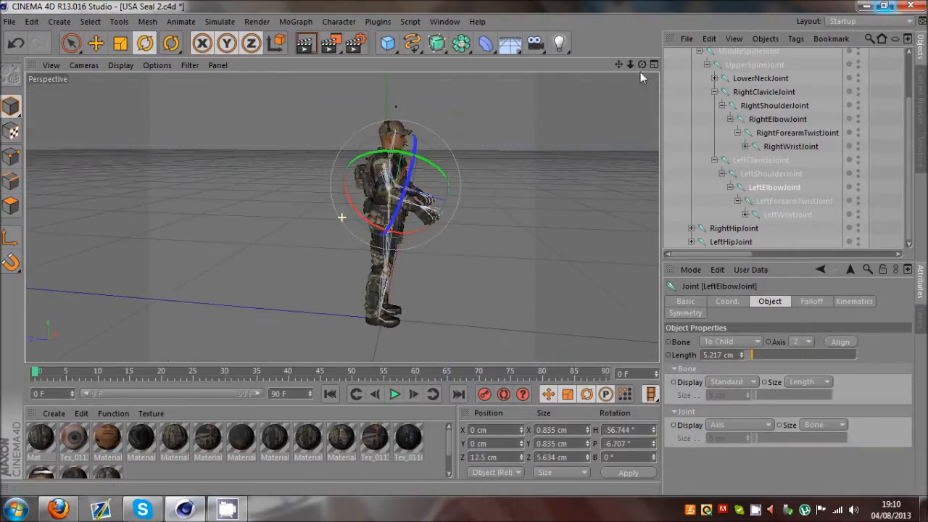
pyautogui.scroll(3, 450, 214)
pyautogui.moveTo(642, 64); pyautogui.dragTo(464, 247)
pyautogui.click(474, 179)
pyautogui.scroll(2, 793, 116)
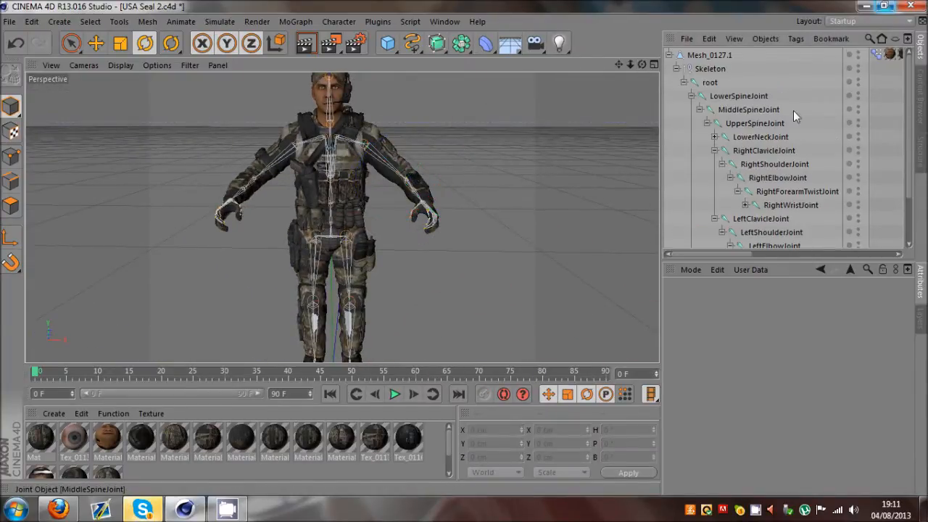
pyautogui.click(858, 67)
# Select the Skeleton with all its child joints together with Mesh_0127.1, and bind the joints to the mesh
pyautogui.click(710, 69)
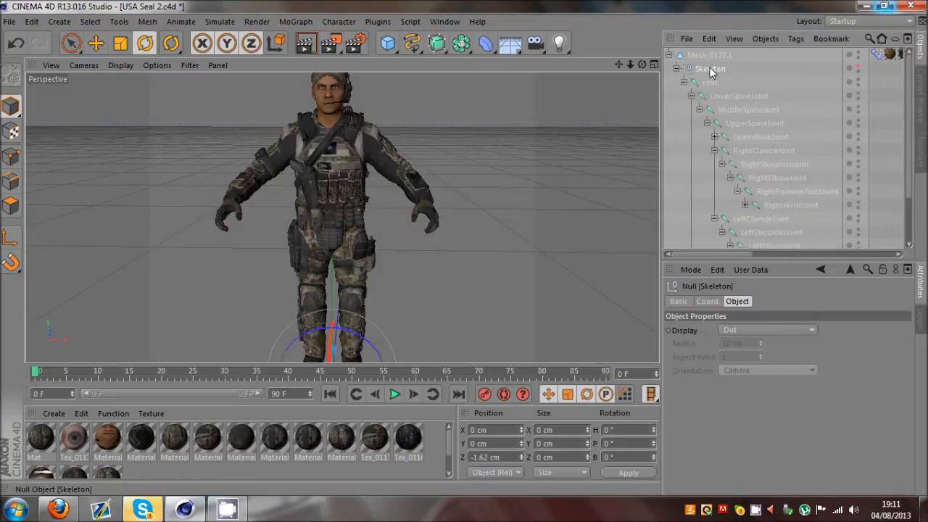
pyautogui.rightClick(710, 69)
pyautogui.click(732, 225)
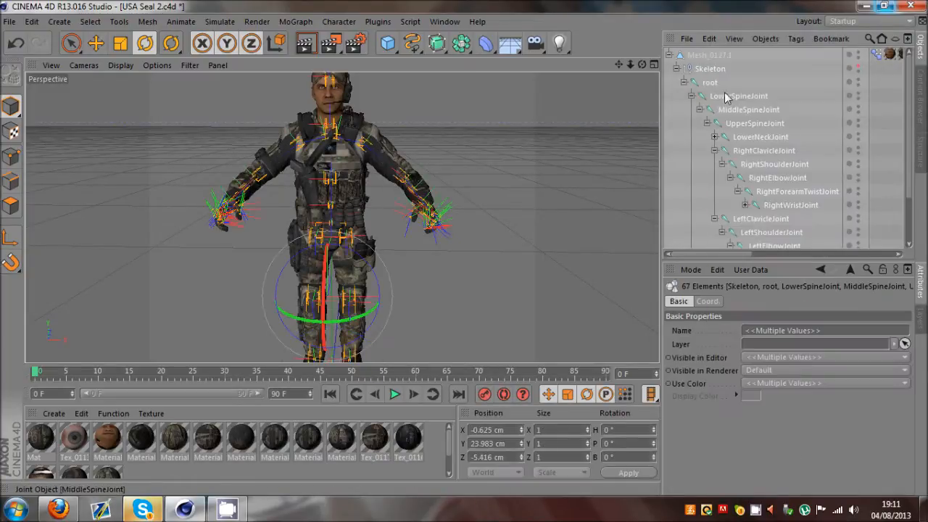
pyautogui.keyDown('ctrl'); pyautogui.click(705, 55); pyautogui.keyUp('ctrl')
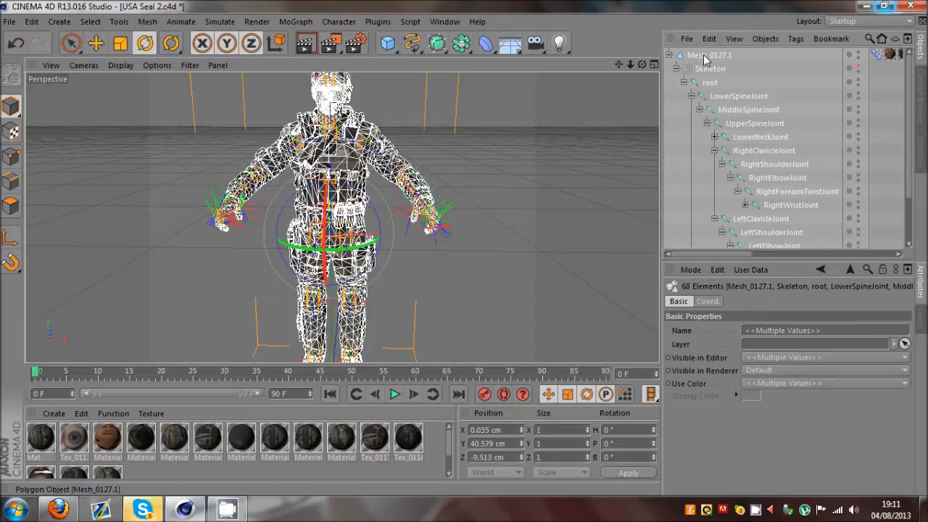
pyautogui.click(339, 21)
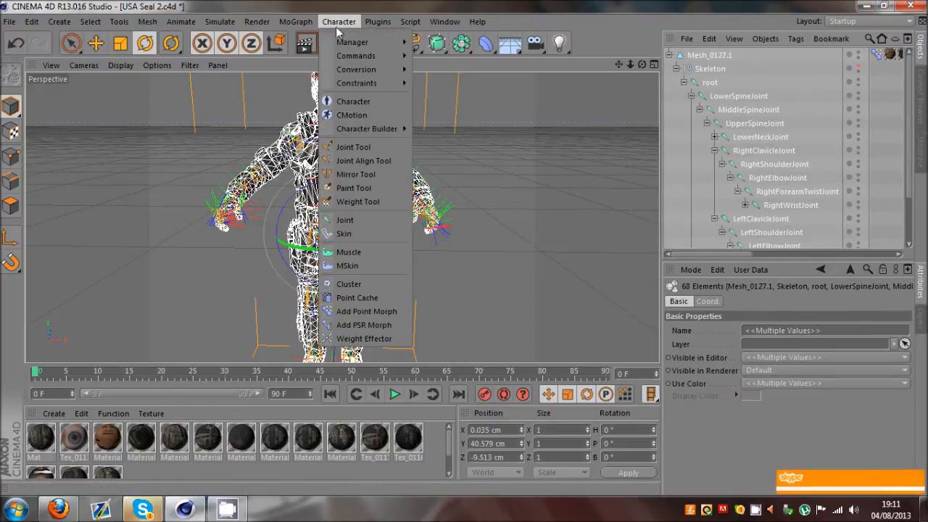
pyautogui.moveTo(352, 58)
pyautogui.click(435, 74)
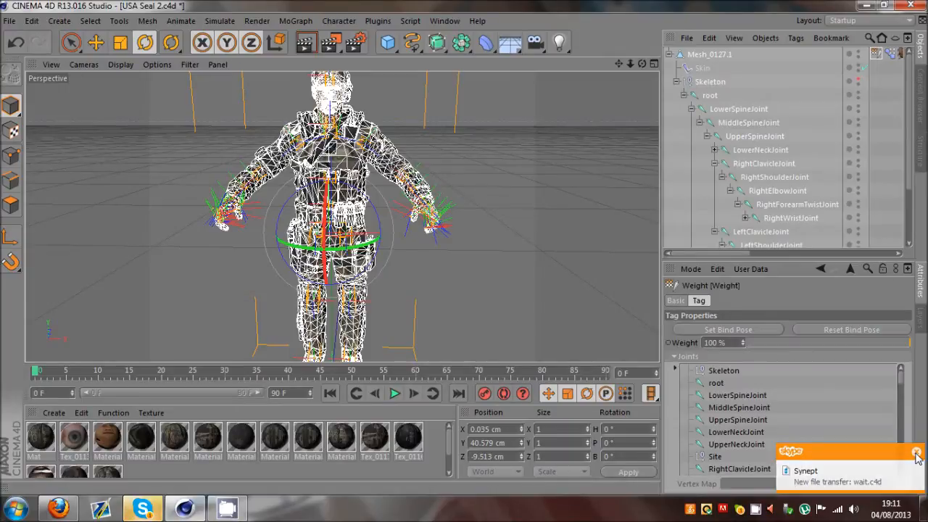
# Clear the selection and examine the bound soldier, the Weight tag on Mesh_0127.1 and its Skin object
pyautogui.click(96, 43)
pyautogui.scroll(-5, 299, 208)
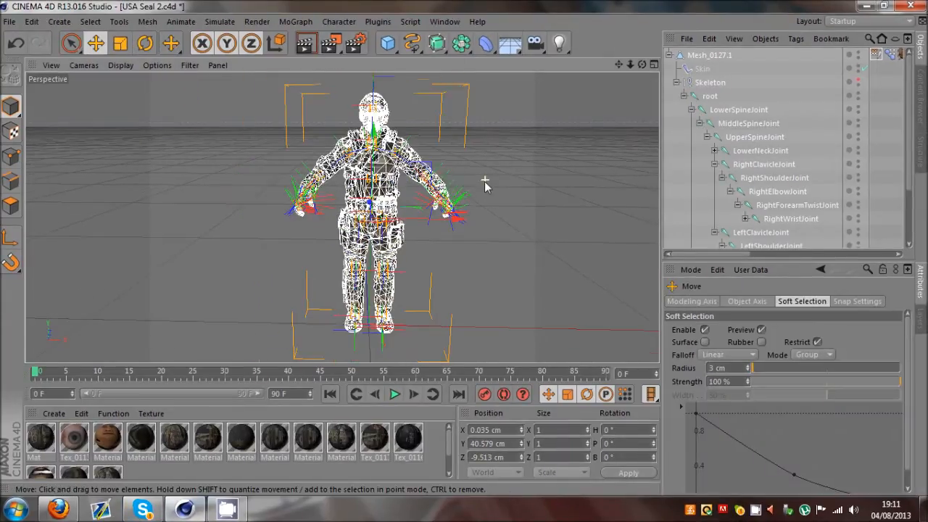
pyautogui.click(451, 126)
pyautogui.scroll(4, 332, 180)
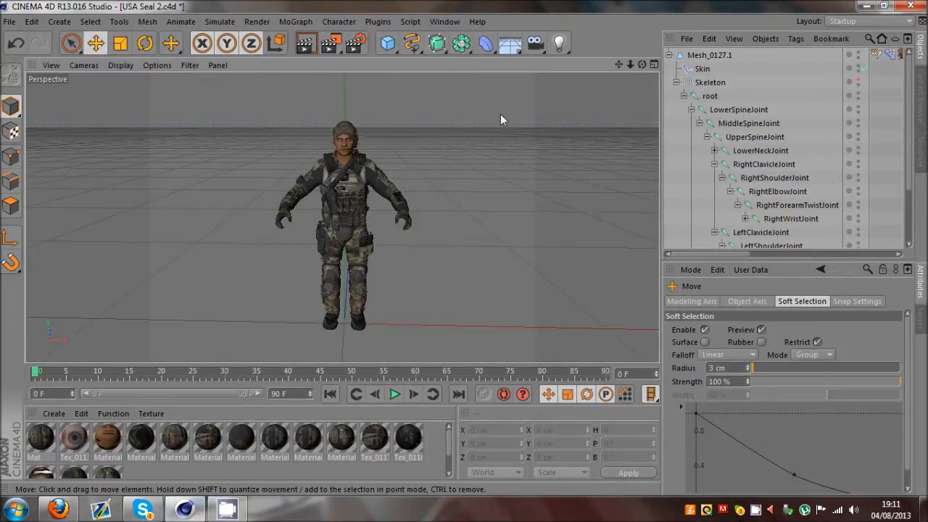
pyautogui.moveTo(619, 64); pyautogui.dragTo(463, 256)
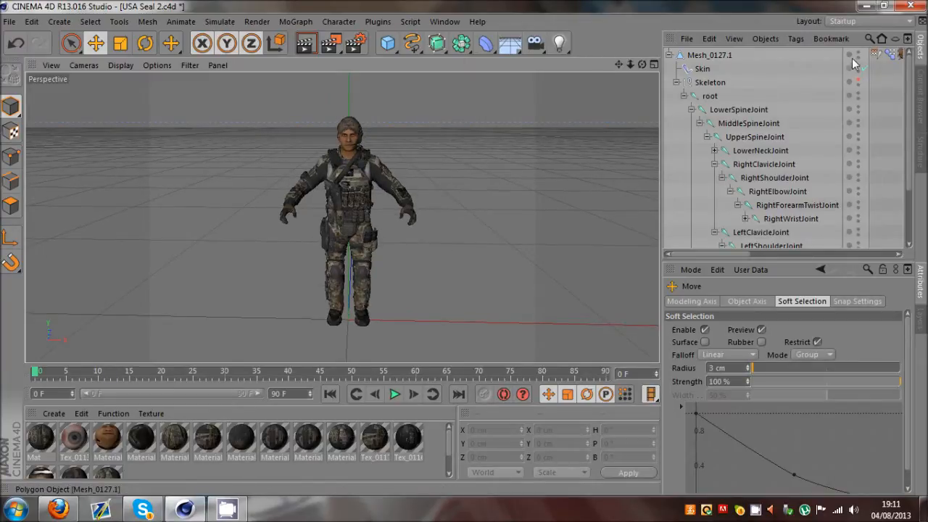
pyautogui.click(876, 55)
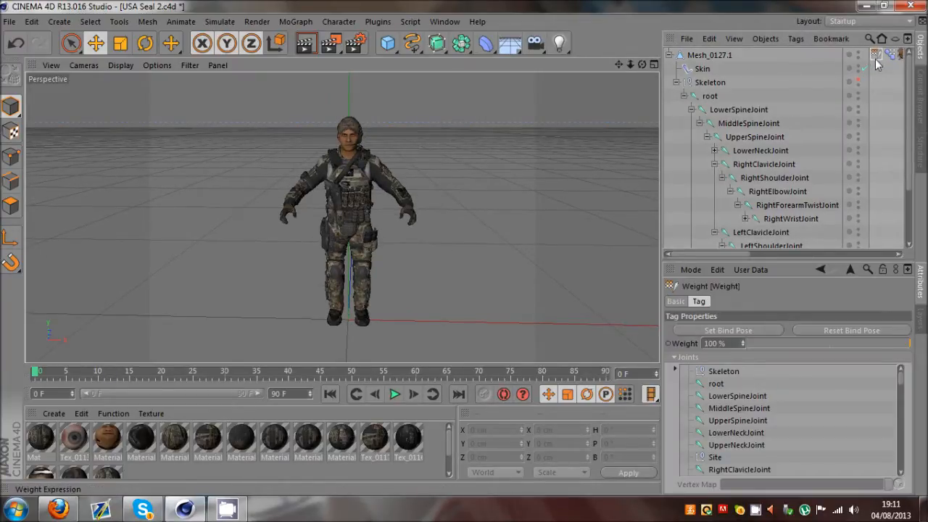
pyautogui.click(704, 70)
pyautogui.click(882, 76)
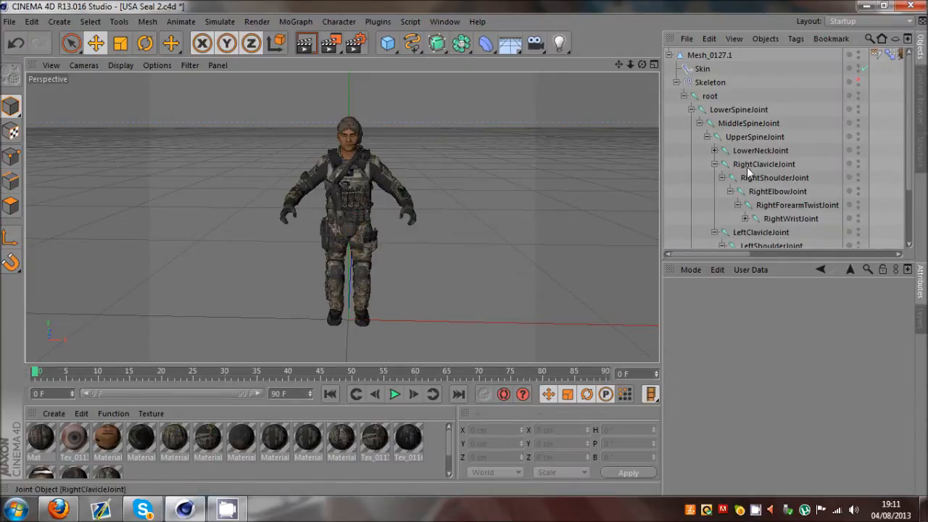
# Test the skin deformation by rotating the RightShoulderJoint, undo the rotation and deselect the joint
pyautogui.click(776, 177)
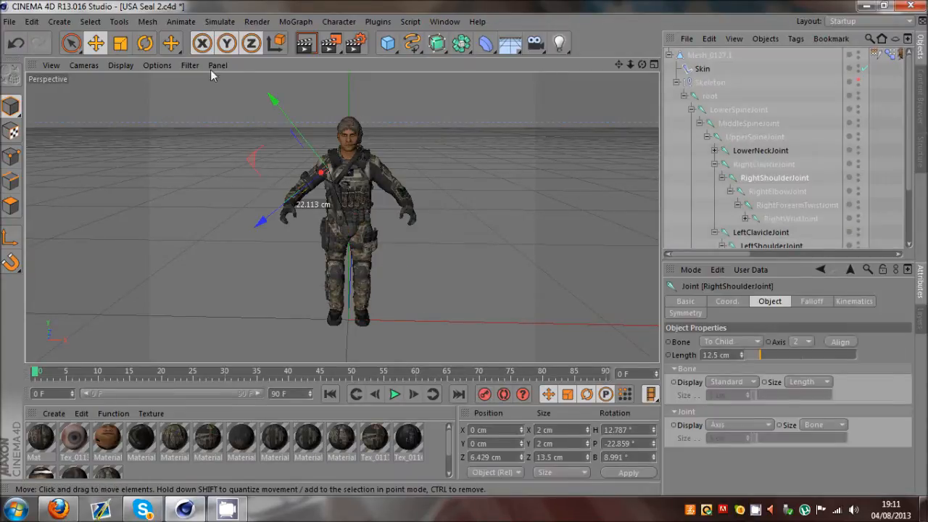
pyautogui.press('r')
pyautogui.moveTo(313, 131); pyautogui.dragTo(342, 185)
pyautogui.hotkey('ctrl', 'z')
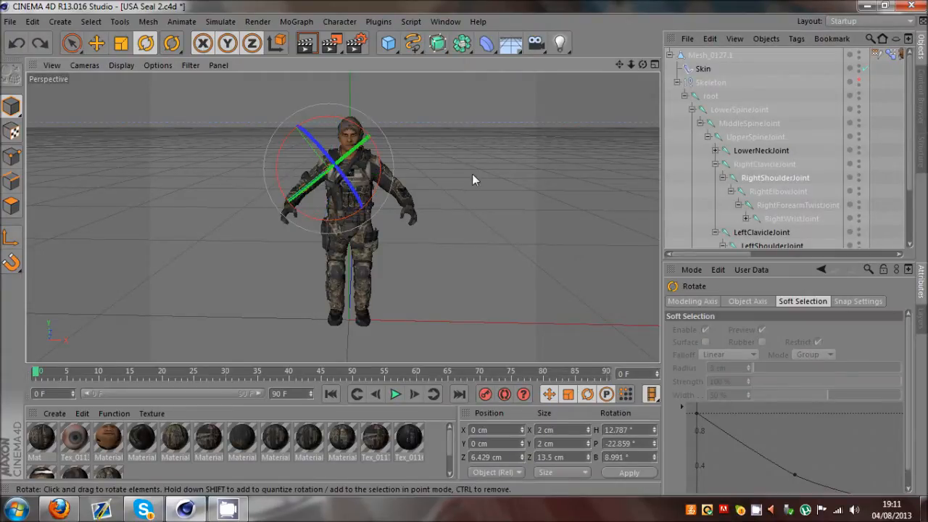
pyautogui.click(507, 267)
# Activate the Weight Tool for the RightShoulderJoint so its weights display on the soldier mesh
pyautogui.scroll(3, 378, 172)
pyautogui.scroll(2, 372, 174)
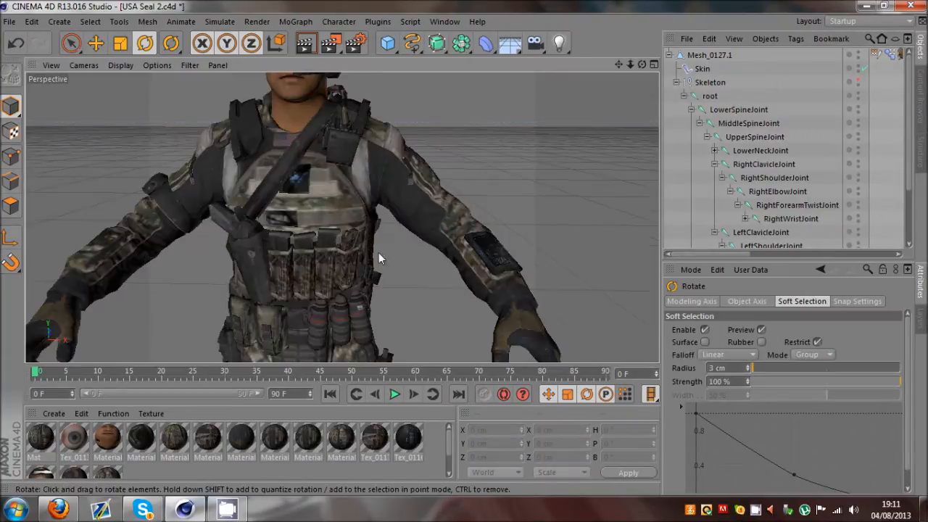
pyautogui.scroll(-6, 378, 252)
pyautogui.scroll(2, 325, 216)
pyautogui.scroll(4, 374, 184)
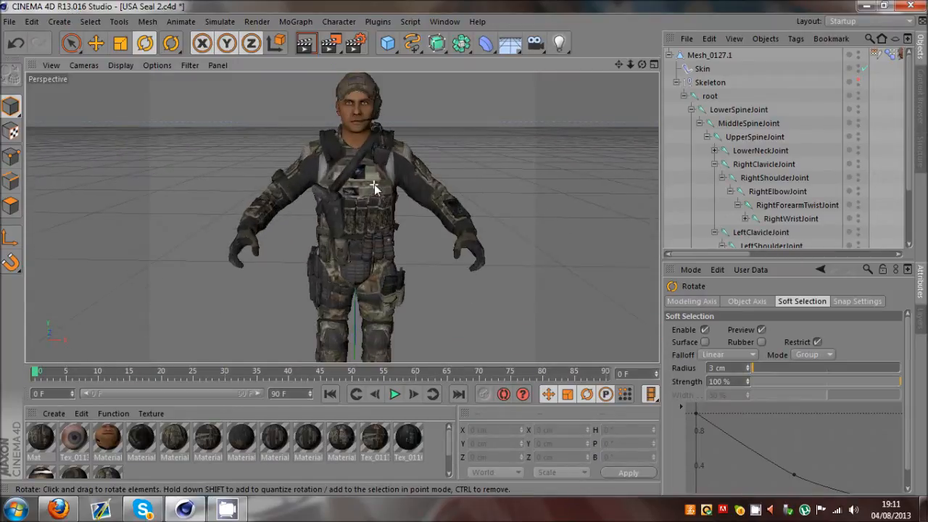
pyautogui.click(349, 23)
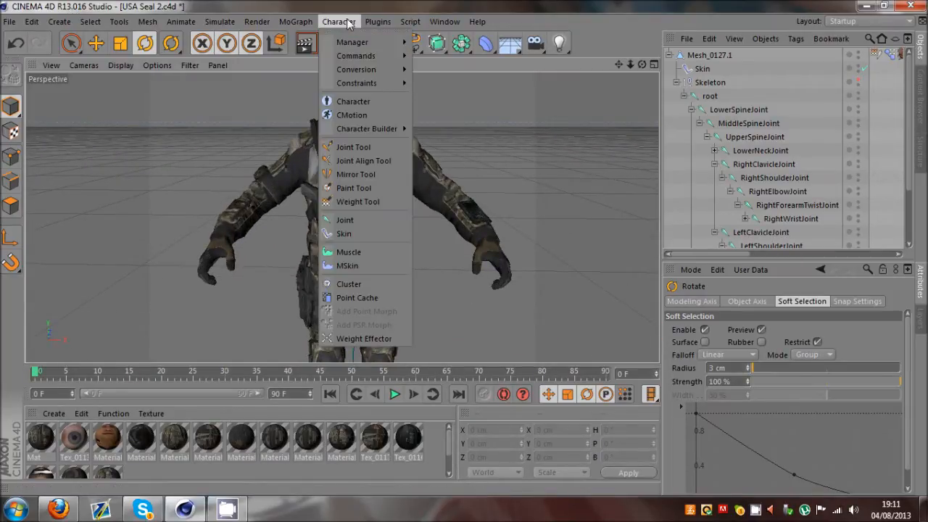
pyautogui.click(347, 202)
pyautogui.click(768, 180)
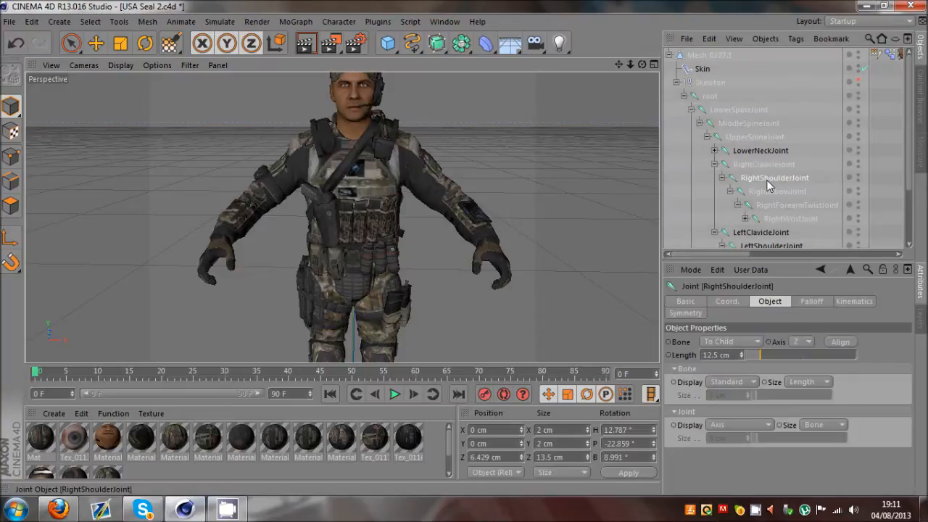
pyautogui.click(172, 45)
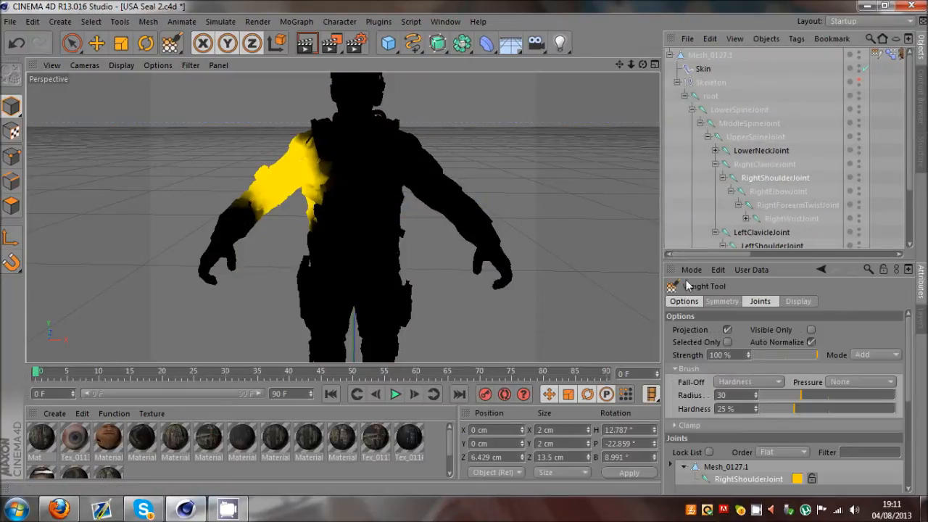
# Set the Weight Tool to Erase mode and erase the RightShoulderJoint's weights from the front of the torso near the armpit
pyautogui.click(873, 355)
pyautogui.click(875, 245)
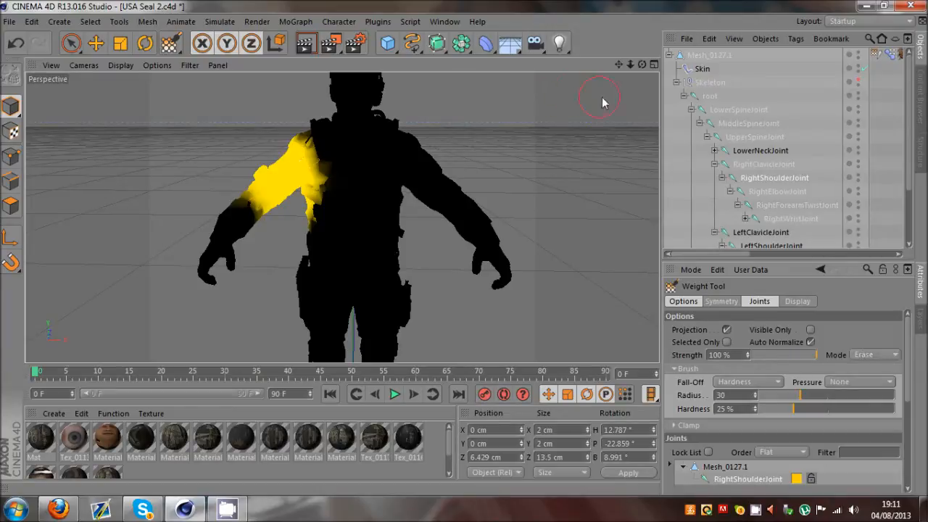
pyautogui.moveTo(644, 65); pyautogui.dragTo(463, 248)
pyautogui.keyDown('alt'); pyautogui.moveTo(464, 248); pyautogui.dragTo(461, 244); pyautogui.keyUp('alt')
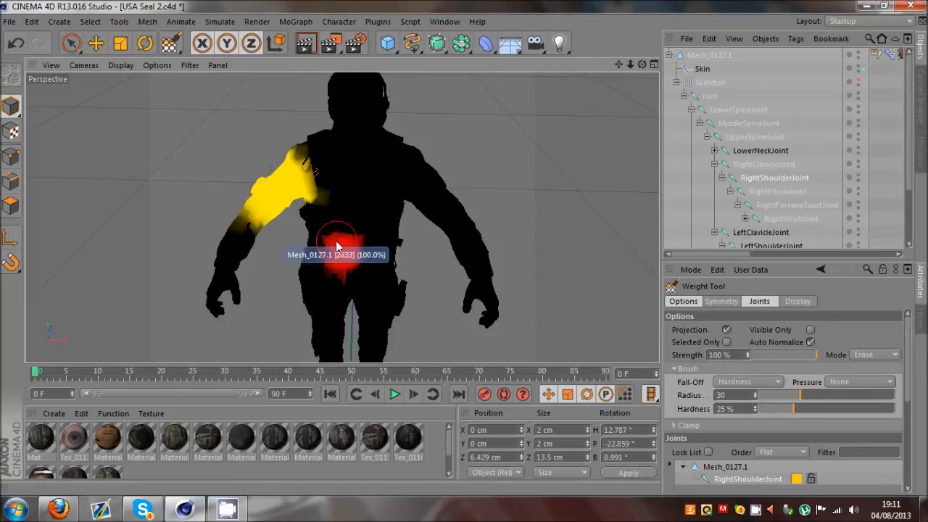
pyautogui.scroll(5, 319, 236)
pyautogui.moveTo(326, 161); pyautogui.dragTo(341, 129)
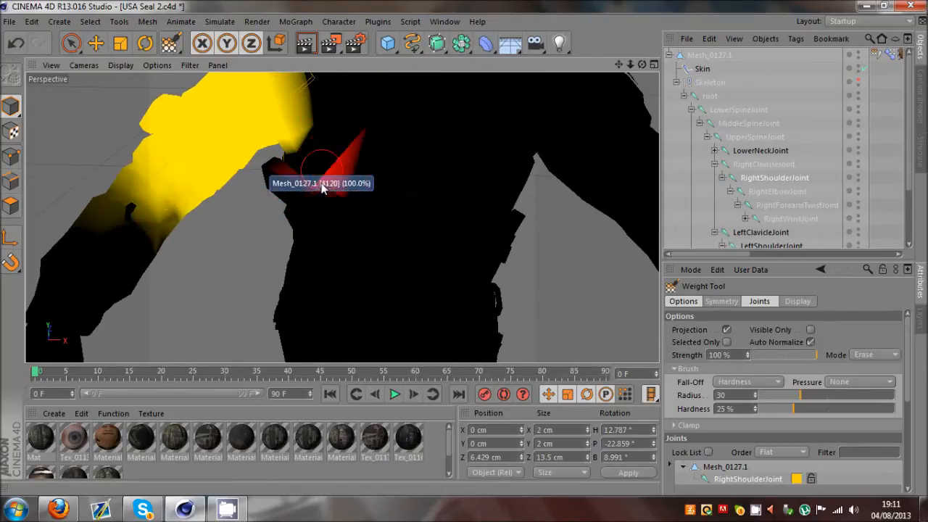
# Erase the RightShoulderJoint's stray weights from the side and back of the torso below the right arm
pyautogui.moveTo(644, 65); pyautogui.dragTo(464, 247)
pyautogui.moveTo(308, 174)
pyautogui.mouseDown()
pyautogui.moveTo(294, 141)
pyautogui.moveTo(311, 161)
pyautogui.moveTo(301, 140)
pyautogui.moveTo(315, 154)
pyautogui.moveTo(335, 143)
pyautogui.mouseUp()
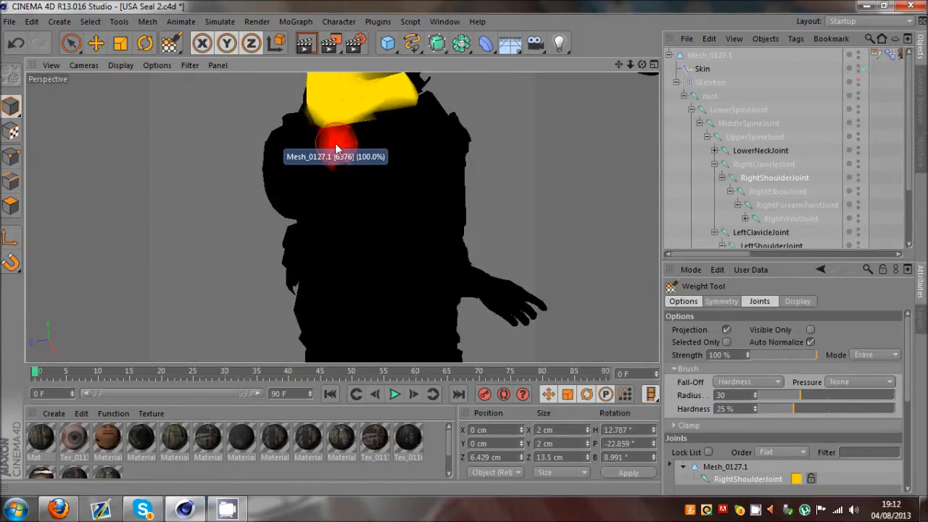
pyautogui.moveTo(464, 247)
pyautogui.mouseDown()
pyautogui.moveTo(472, 254)
pyautogui.moveTo(464, 247)
pyautogui.mouseUp()
pyautogui.keyDown('alt'); pyautogui.moveTo(407, 91); pyautogui.dragTo(393, 165, button='right'); pyautogui.keyUp('alt')
pyautogui.moveTo(393, 166)
pyautogui.mouseDown()
pyautogui.moveTo(333, 153)
pyautogui.moveTo(336, 131)
pyautogui.moveTo(367, 164)
pyautogui.moveTo(351, 187)
pyautogui.moveTo(326, 174)
pyautogui.moveTo(329, 150)
pyautogui.mouseUp()
pyautogui.scroll(-3, 319, 203)
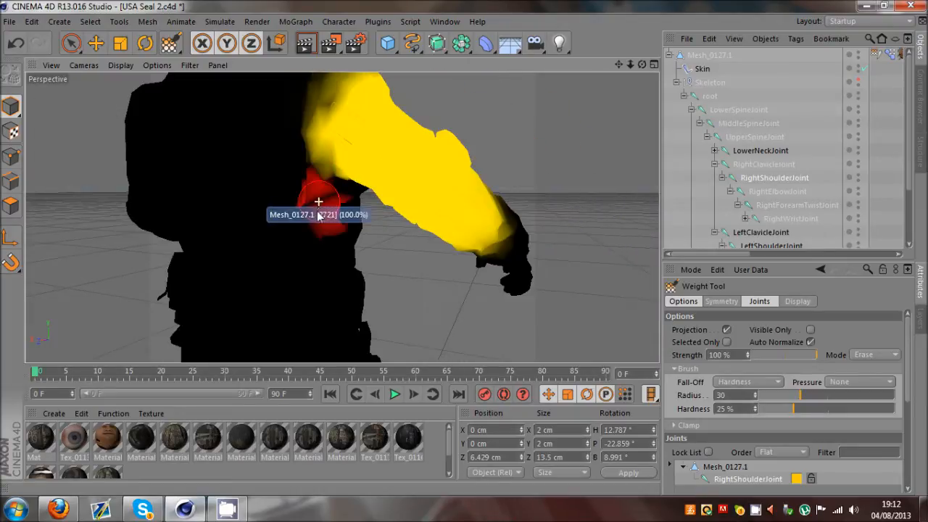
pyautogui.moveTo(642, 63)
pyautogui.mouseDown()
pyautogui.moveTo(466, 255)
pyautogui.moveTo(457, 242)
pyautogui.moveTo(457, 262)
pyautogui.moveTo(464, 258)
pyautogui.moveTo(464, 247)
pyautogui.moveTo(450, 250)
pyautogui.mouseUp()
pyautogui.scroll(-4, 236, 198)
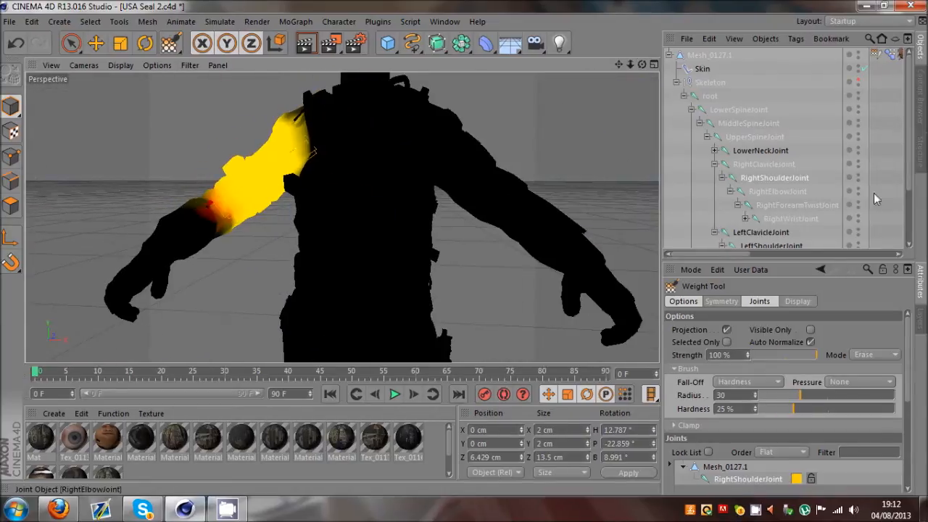
# Select the LeftShoulderJoint and erase its stray weights from the chest and front of the torso
pyautogui.scroll(-3, 770, 176)
pyautogui.click(763, 170)
pyautogui.scroll(4, 585, 142)
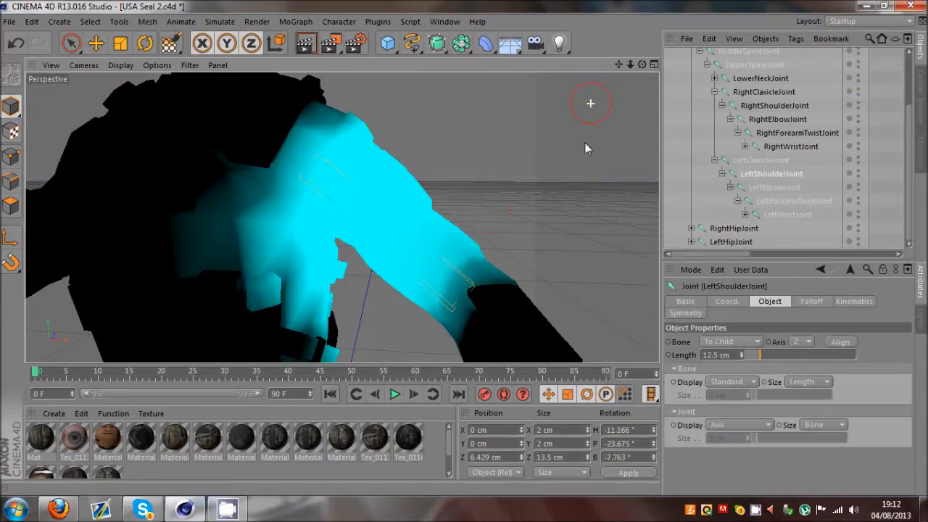
pyautogui.scroll(-4, 584, 142)
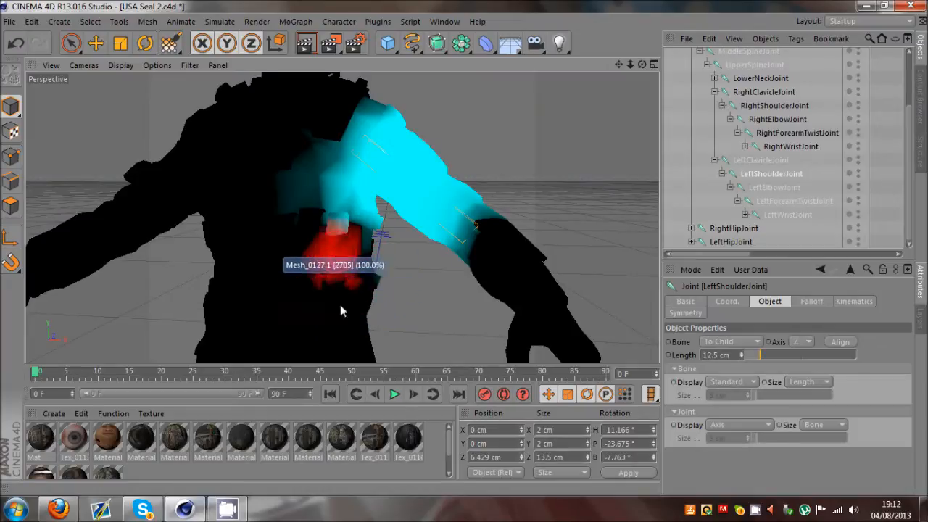
pyautogui.moveTo(366, 220)
pyautogui.keyDown('ctrl'); pyautogui.mouseDown()
pyautogui.moveTo(272, 156)
pyautogui.moveTo(332, 155)
pyautogui.moveTo(363, 196)
pyautogui.moveTo(355, 219)
pyautogui.mouseUp(); pyautogui.keyUp('ctrl')
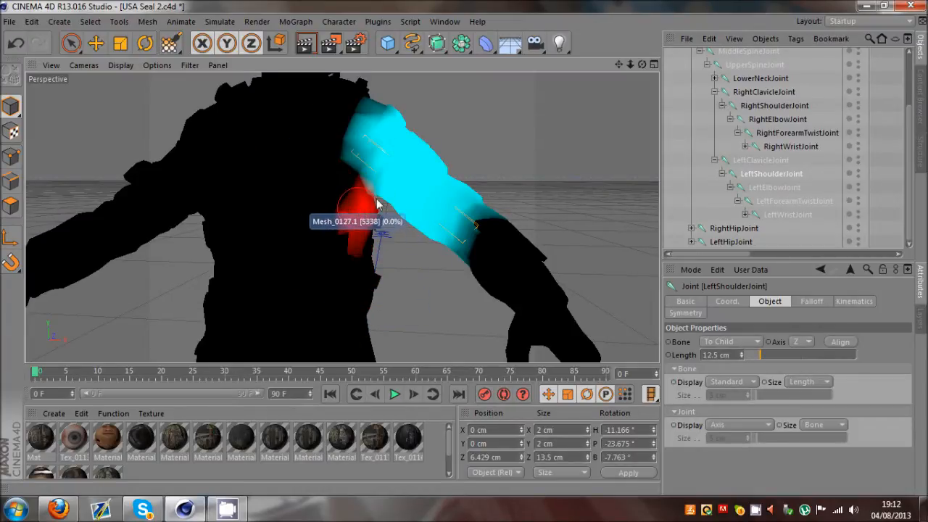
# Erase the LeftShoulderJoint's stray weights from the side and back of the torso around the left shoulder
pyautogui.keyDown('alt'); pyautogui.moveTo(464, 248); pyautogui.dragTo(464, 248); pyautogui.keyUp('alt')
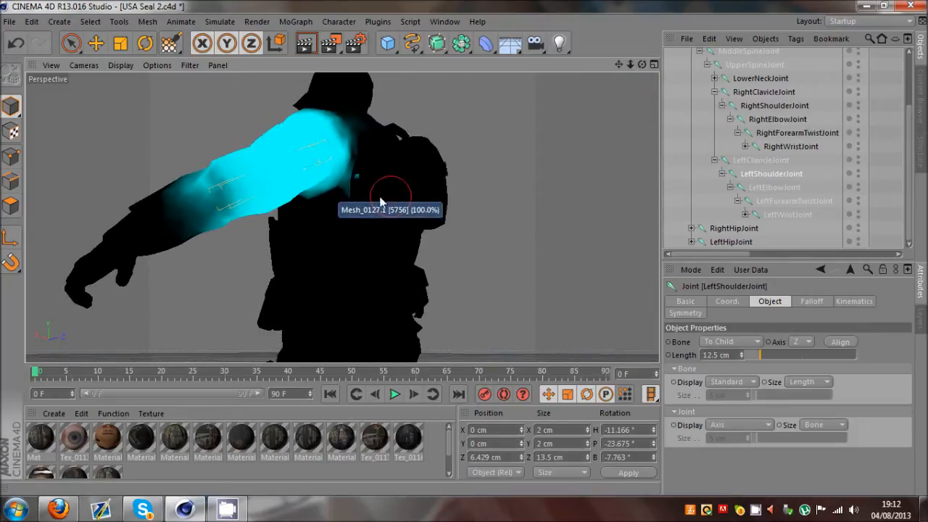
pyautogui.scroll(5, 362, 190)
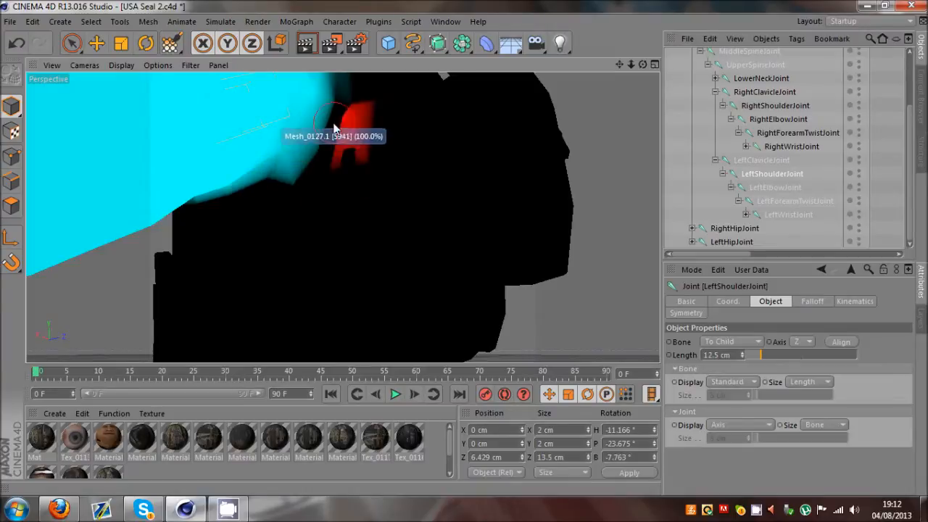
pyautogui.moveTo(641, 64); pyautogui.dragTo(464, 247)
pyautogui.scroll(-5, 518, 234)
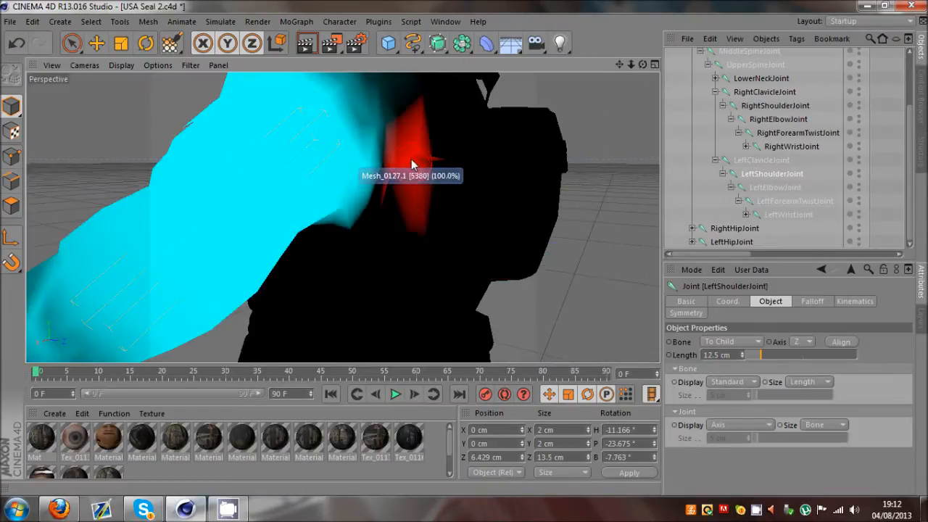
pyautogui.scroll(-1, 431, 180)
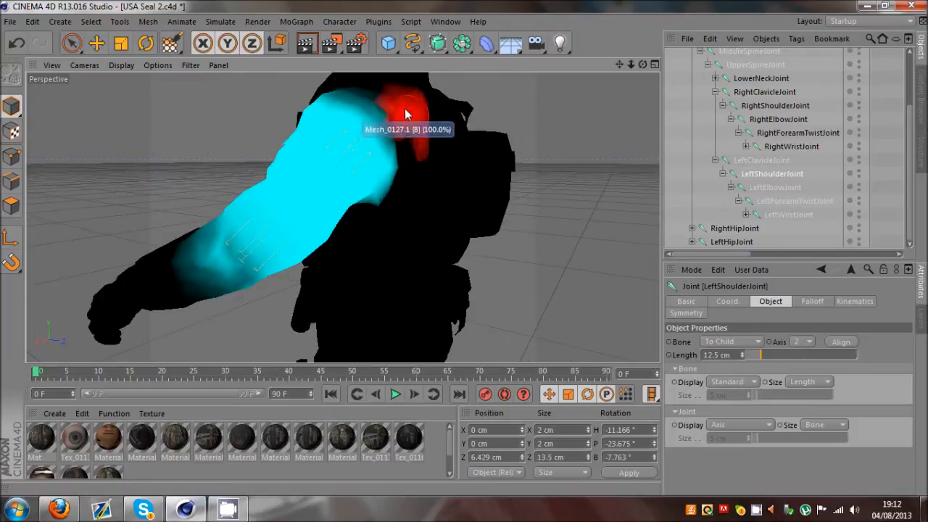
pyautogui.moveTo(643, 64); pyautogui.dragTo(464, 247)
pyautogui.scroll(-5, 369, 131)
pyautogui.scroll(3, 294, 146)
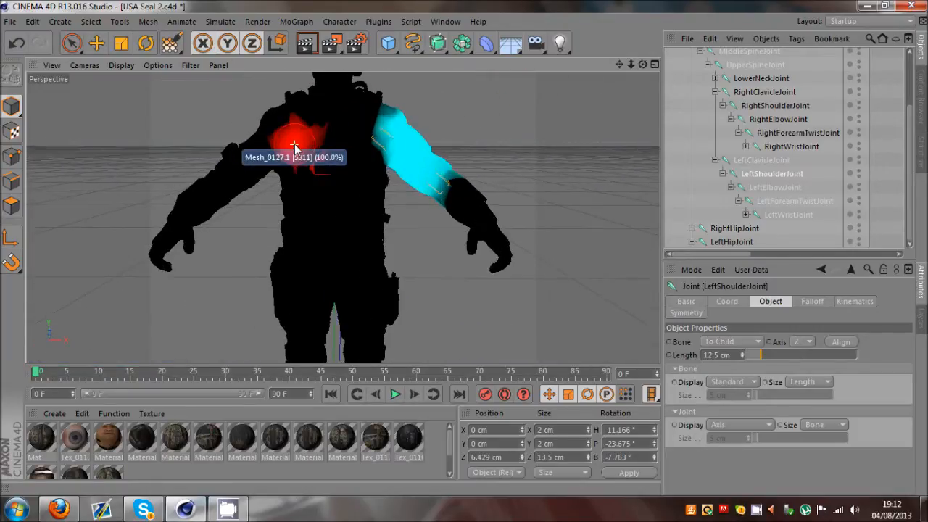
# Inspect the weights of both elbow joints, the RightForearmTwistJoint and the RightWristJoint, and clear the selection
pyautogui.click(785, 188)
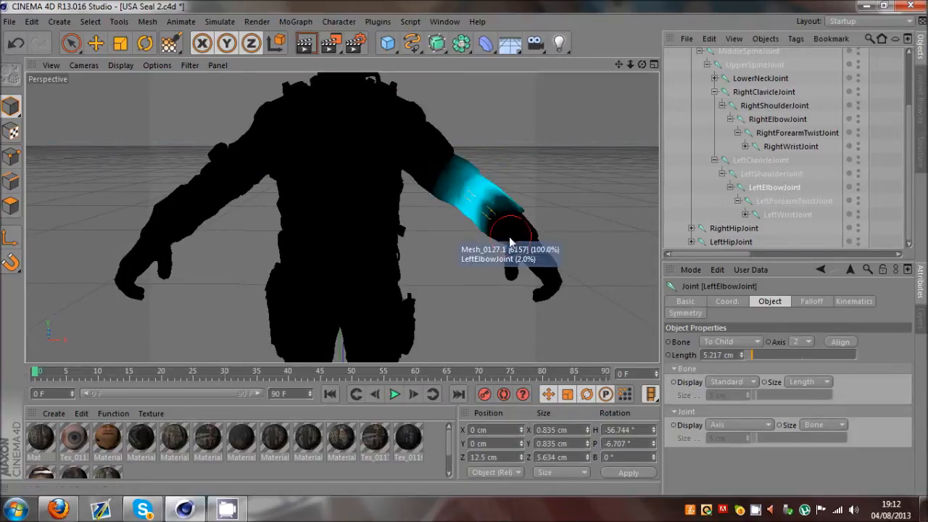
pyautogui.click(796, 120)
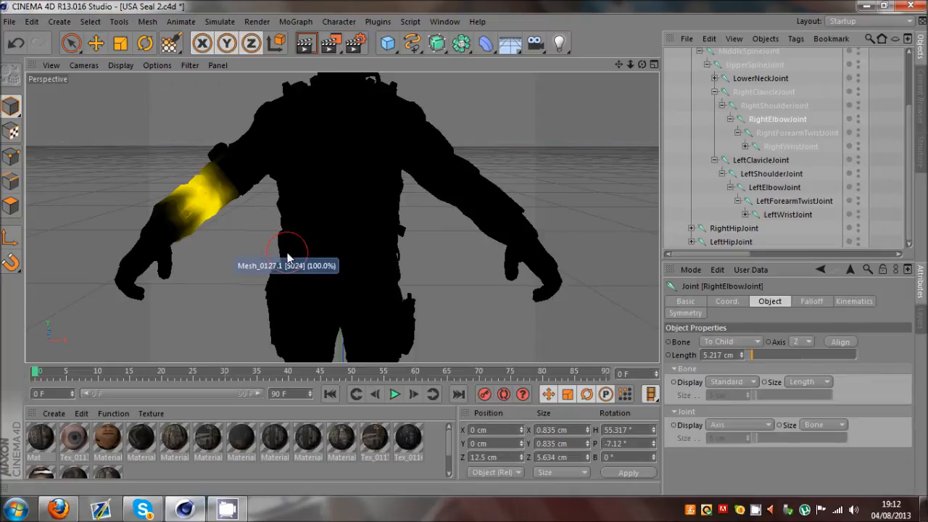
pyautogui.click(801, 139)
pyautogui.click(800, 147)
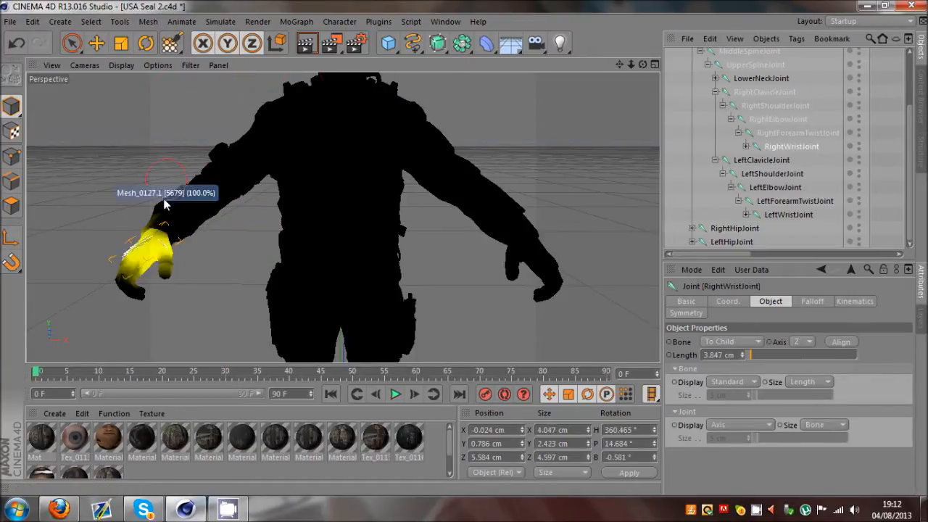
pyautogui.click(726, 164)
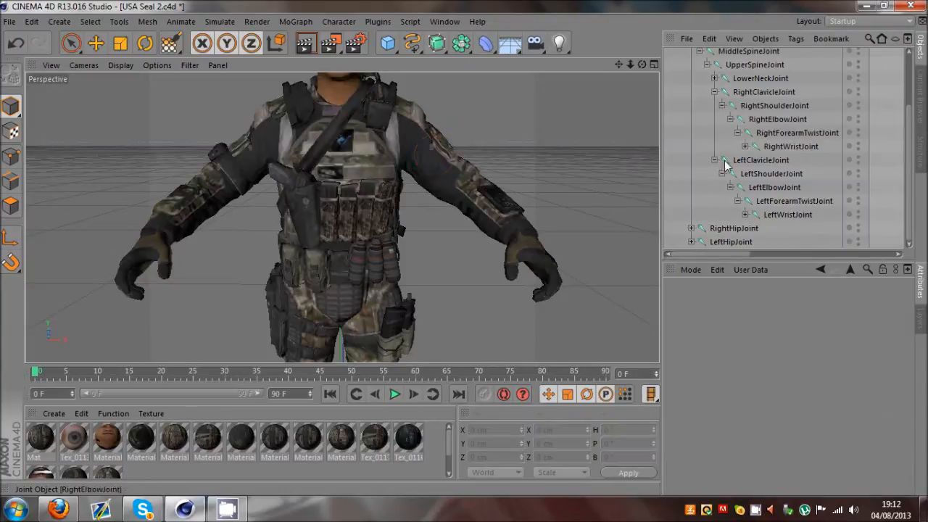
# Raise both arms slightly above horizontal by rotating the LeftShoulderJoint and RightShoulderJoint to a pitch of about 33°
pyautogui.click(772, 175)
pyautogui.click(143, 45)
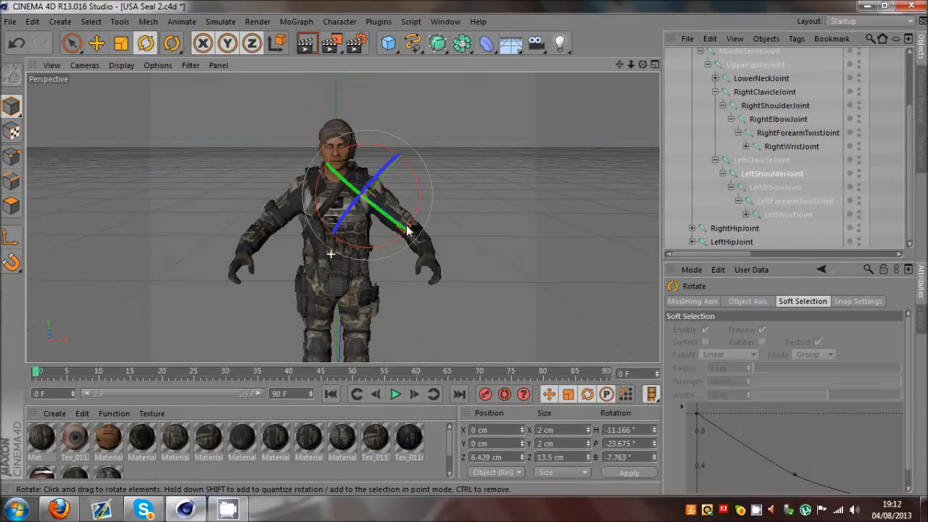
pyautogui.moveTo(423, 194); pyautogui.dragTo(419, 99)
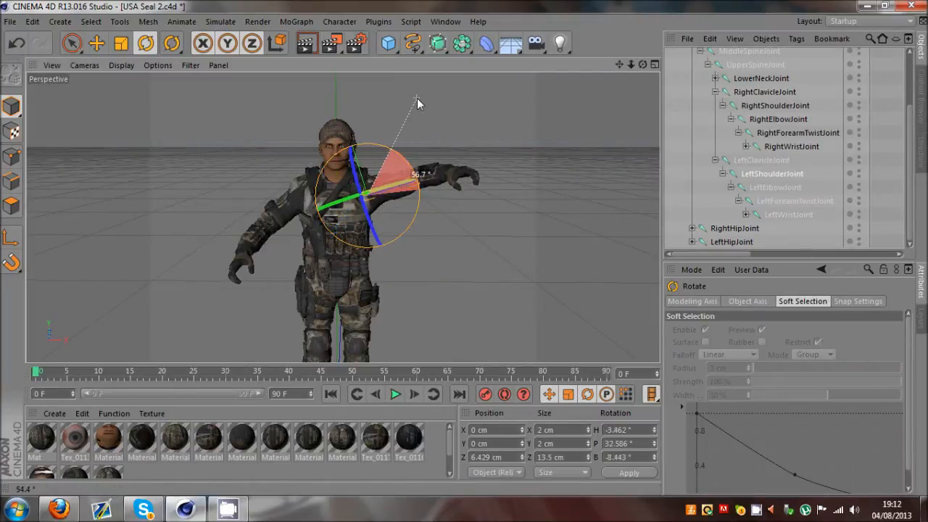
pyautogui.click(768, 107)
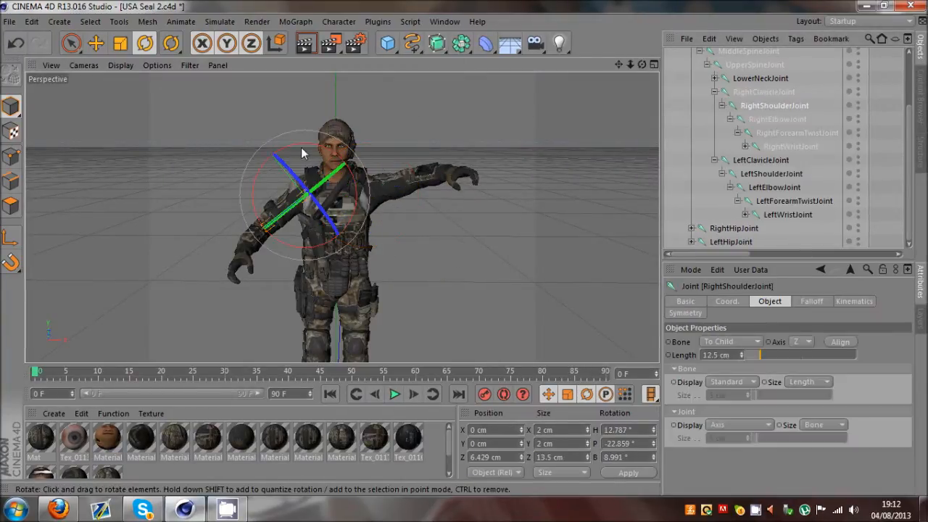
pyautogui.moveTo(301, 149); pyautogui.dragTo(323, 168)
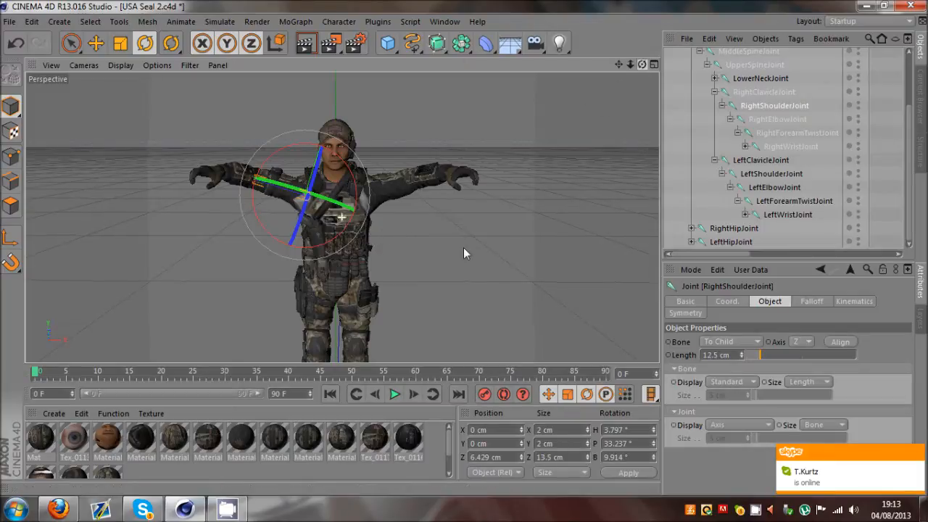
# Move the root joint about 18.5 cm along Z to test the skin, examine the stretched mesh under both arms, and undo the move
pyautogui.keyDown('alt'); pyautogui.moveTo(463, 248); pyautogui.dragTo(464, 251); pyautogui.keyUp('alt')
pyautogui.scroll(3, 720, 102)
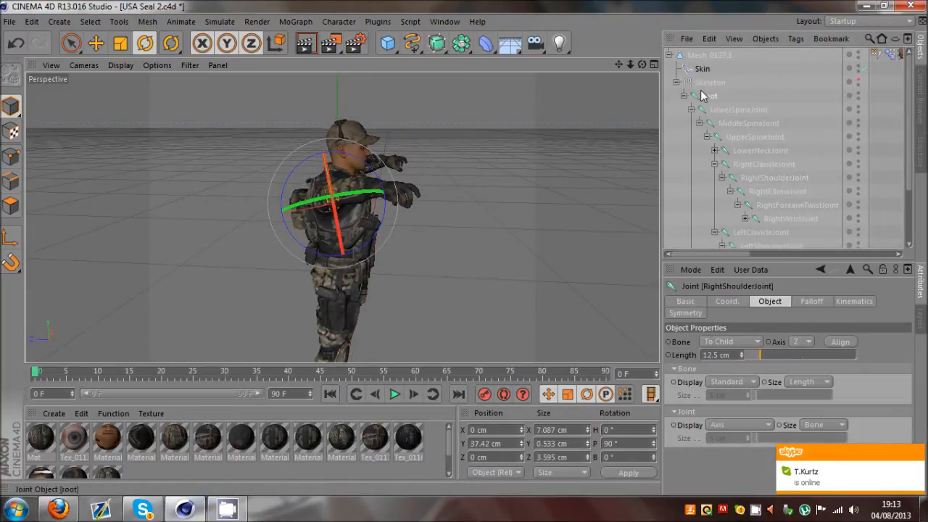
pyautogui.click(707, 96)
pyautogui.press('e')
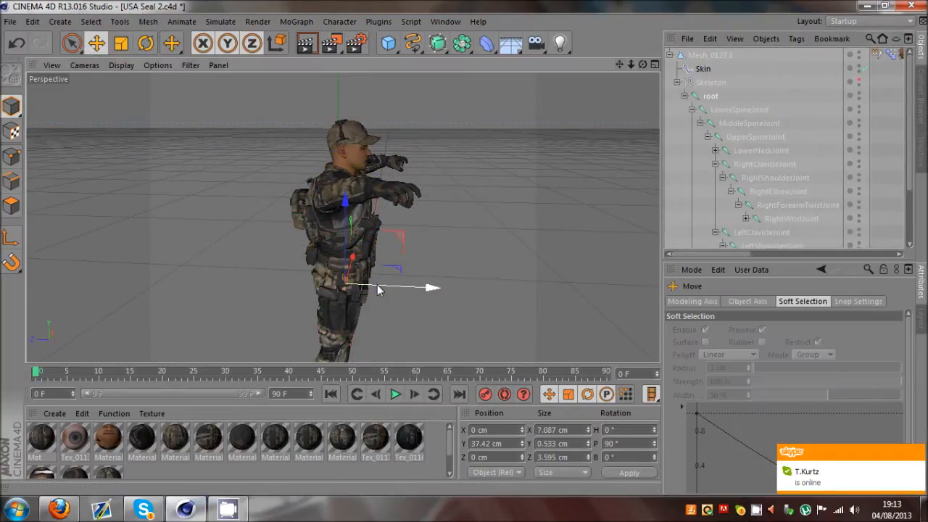
pyautogui.moveTo(377, 285); pyautogui.dragTo(310, 286)
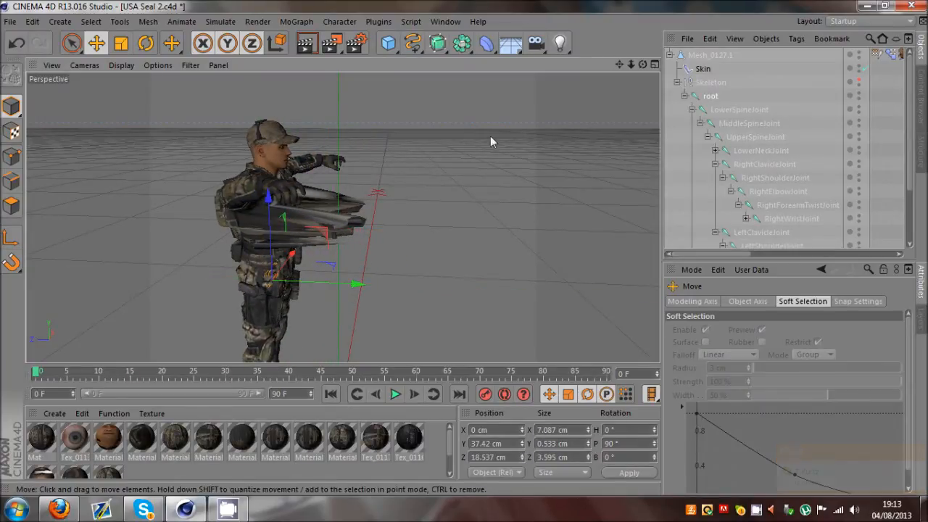
pyautogui.keyDown('alt'); pyautogui.moveTo(465, 252); pyautogui.dragTo(465, 253); pyautogui.keyUp('alt')
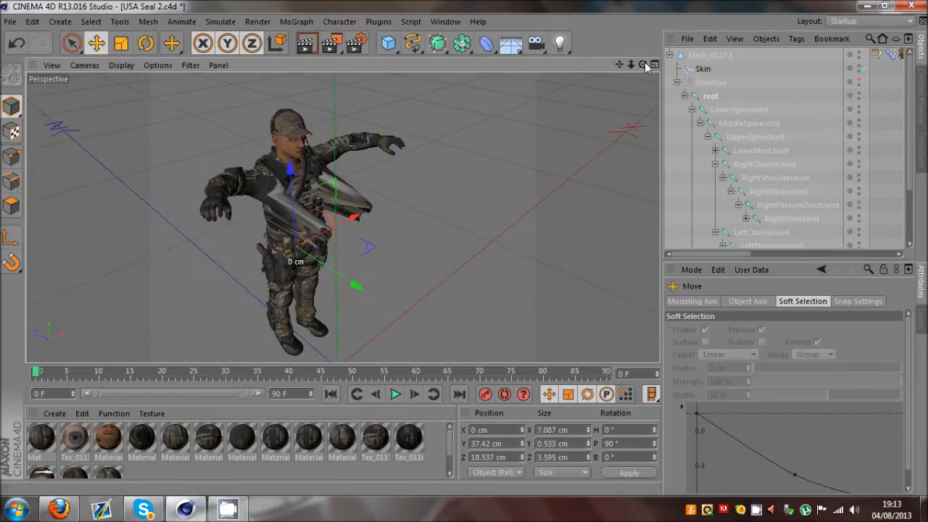
pyautogui.scroll(4, 325, 236)
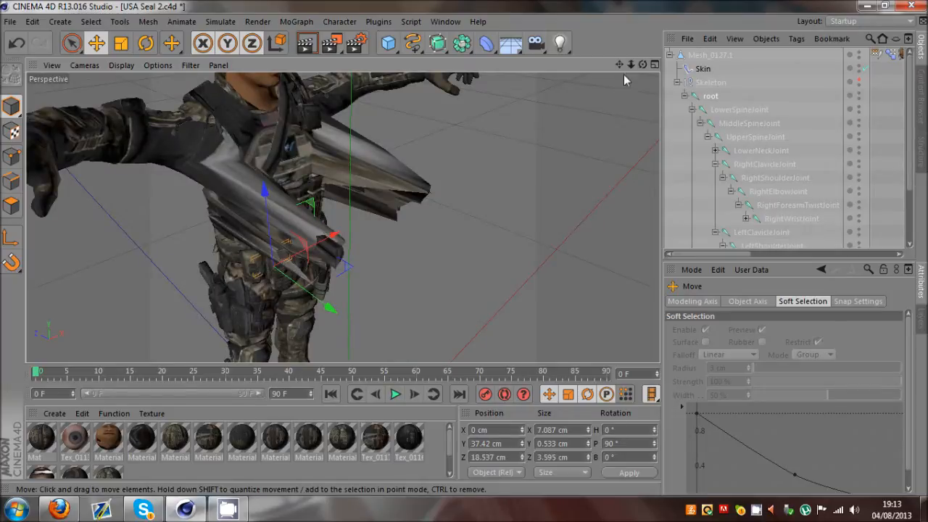
pyautogui.moveTo(643, 66)
pyautogui.mouseDown()
pyautogui.moveTo(464, 247)
pyautogui.moveTo(642, 67)
pyautogui.mouseUp()
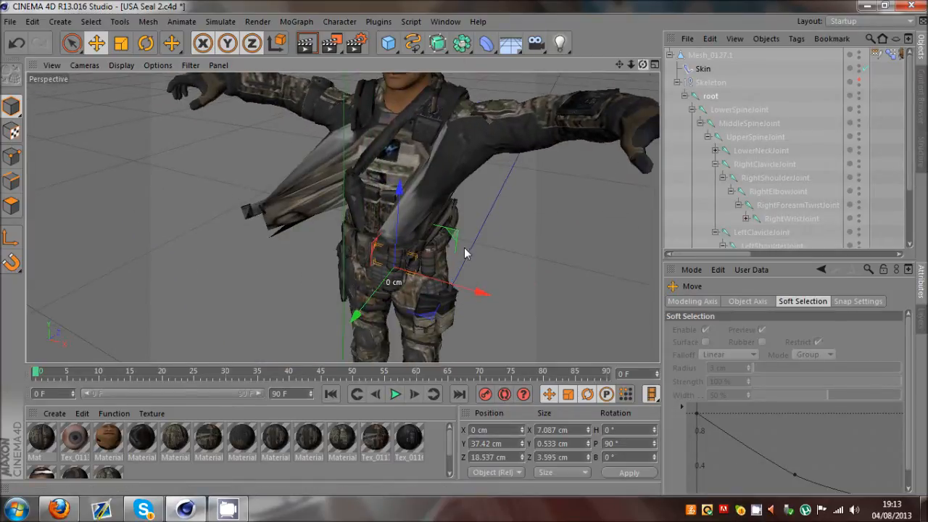
pyautogui.moveTo(464, 247); pyautogui.dragTo(613, 95)
pyautogui.hotkey('ctrl', 'z')
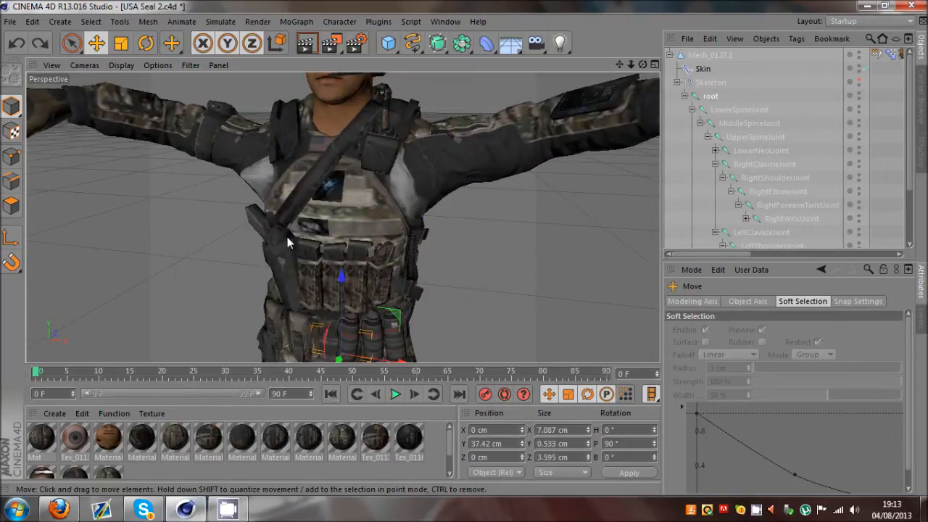
# Select the LowerSpineJoint, activate the Weight Tool and show its weights in the Front view
pyautogui.scroll(-3, 288, 243)
pyautogui.moveTo(627, 63); pyautogui.dragTo(548, 99)
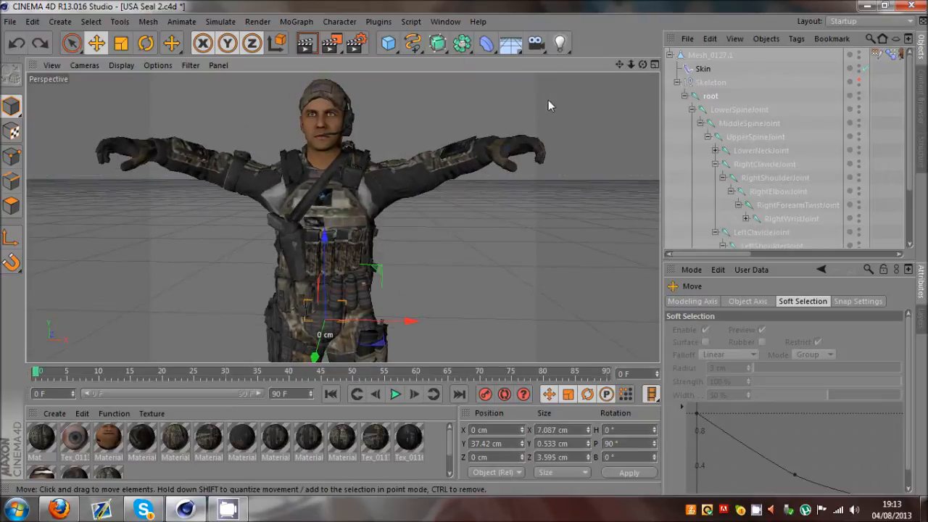
pyautogui.click(739, 109)
pyautogui.click(339, 22)
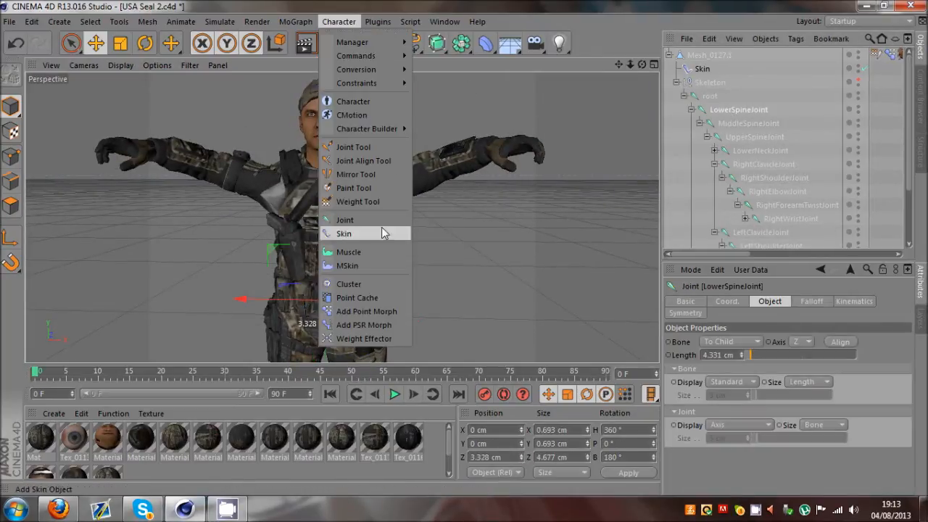
pyautogui.click(363, 207)
pyautogui.middleClick(346, 232)
pyautogui.middleClick(346, 233)
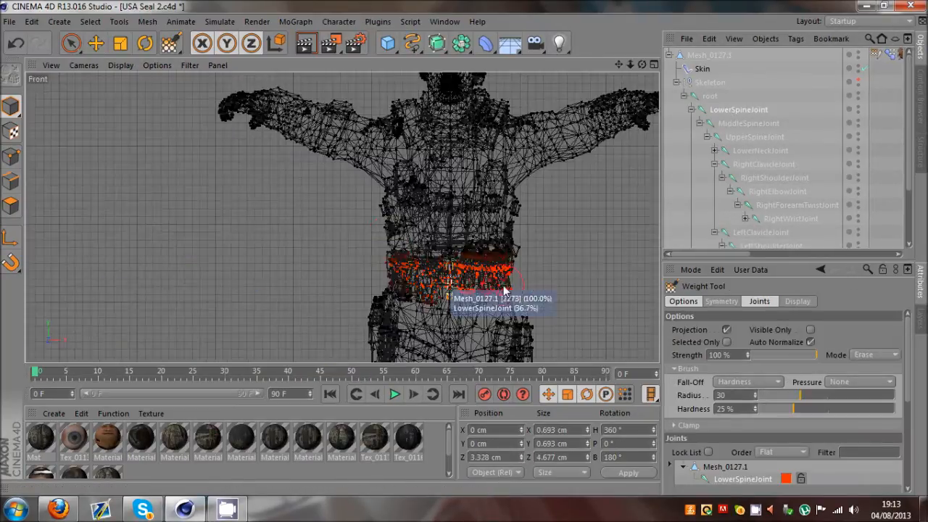
# Switch the Weight Tool to Add mode and paint full LowerSpineJoint weight across the whole waist band in the Front view
pyautogui.scroll(-2, 275, 219)
pyautogui.click(865, 355)
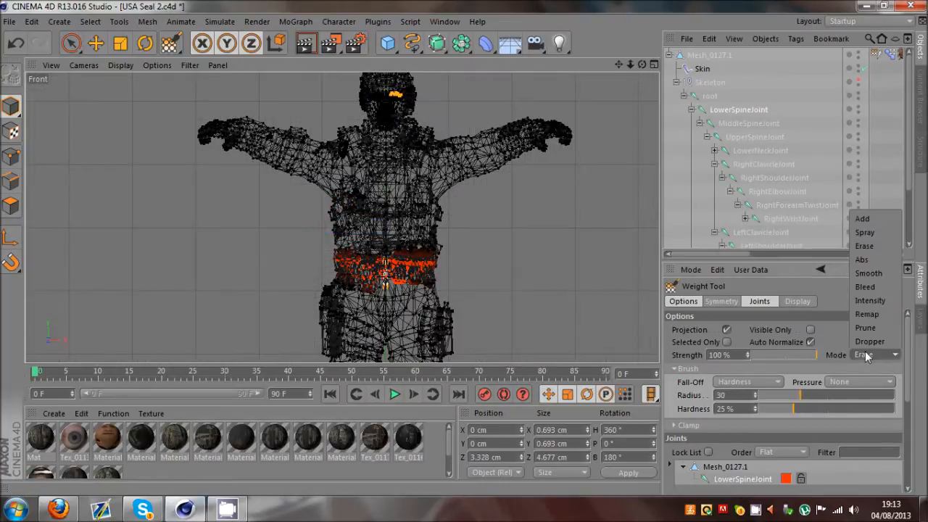
pyautogui.click(863, 219)
pyautogui.scroll(2, 445, 290)
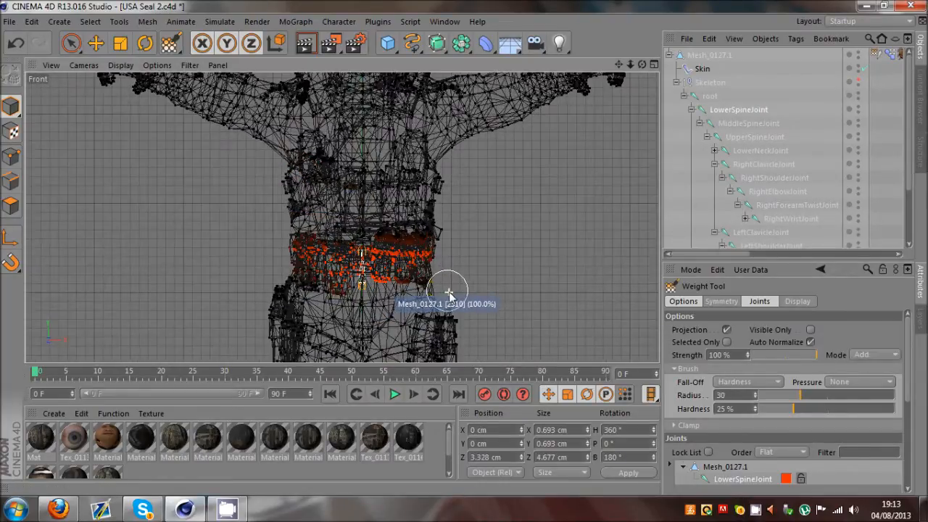
pyautogui.moveTo(293, 268)
pyautogui.mouseDown()
pyautogui.moveTo(355, 265)
pyautogui.moveTo(263, 266)
pyautogui.moveTo(406, 261)
pyautogui.moveTo(434, 272)
pyautogui.moveTo(287, 276)
pyautogui.mouseUp()
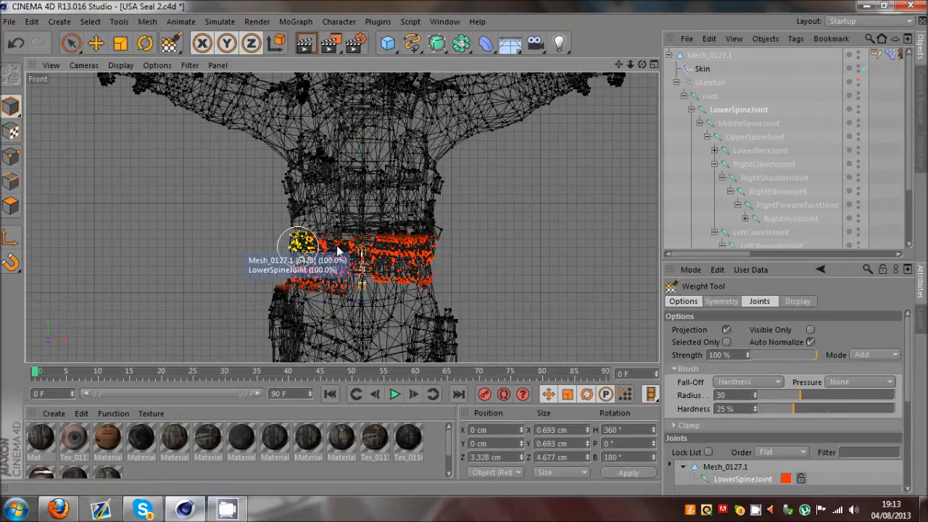
pyautogui.moveTo(338, 249)
pyautogui.mouseDown()
pyautogui.moveTo(472, 251)
pyautogui.moveTo(280, 249)
pyautogui.moveTo(451, 262)
pyautogui.mouseUp()
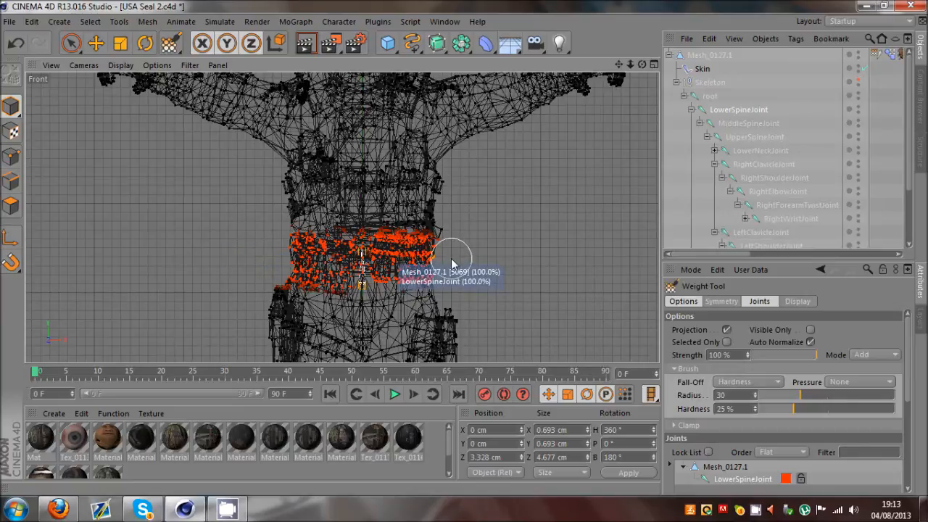
pyautogui.press('F1')
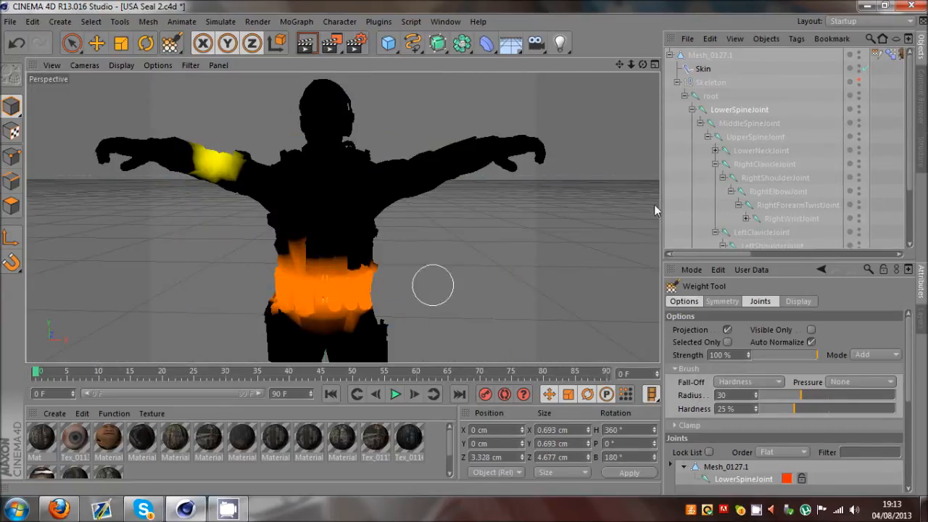
# Select the MiddleSpineJoint and paint its weight at 100% across the torso above the belt and along both sides in the Front view
pyautogui.click(757, 125)
pyautogui.middleClick(396, 236)
pyautogui.middleClick(433, 278)
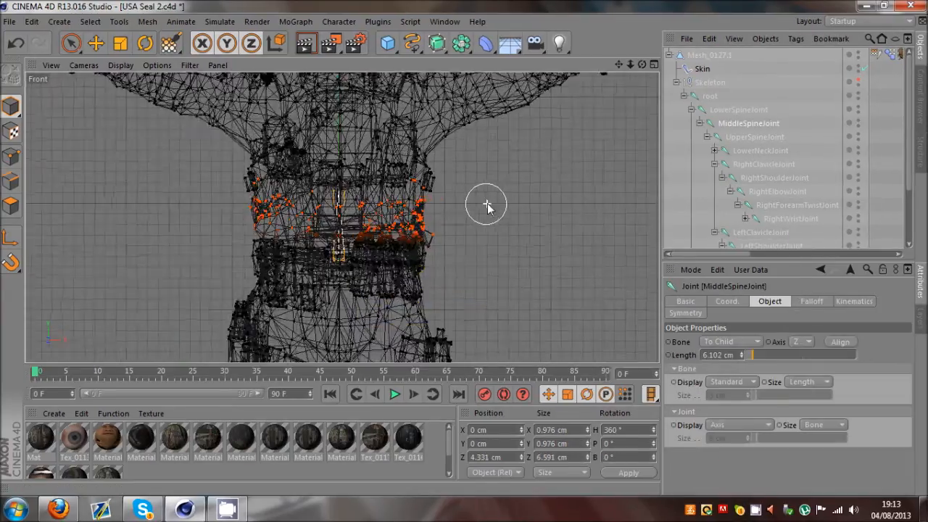
pyautogui.scroll(1, 487, 205)
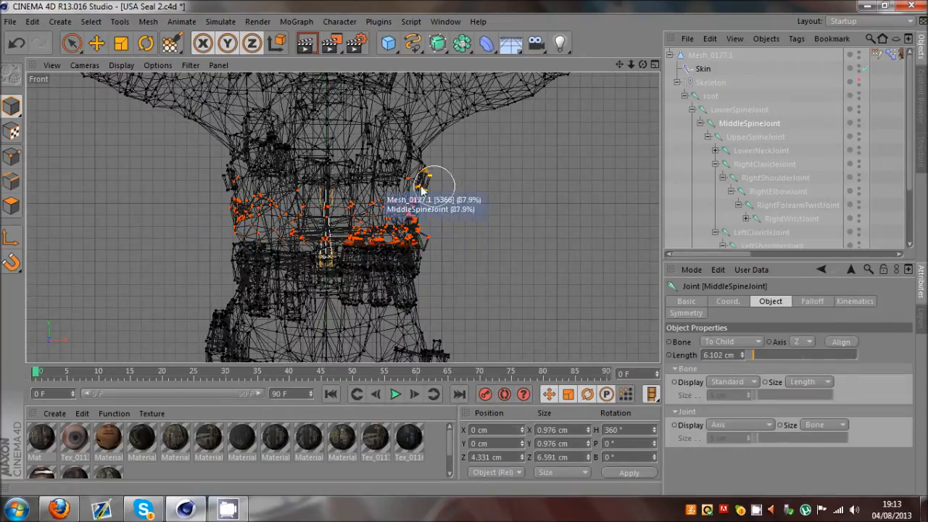
pyautogui.moveTo(423, 187); pyautogui.dragTo(238, 176)
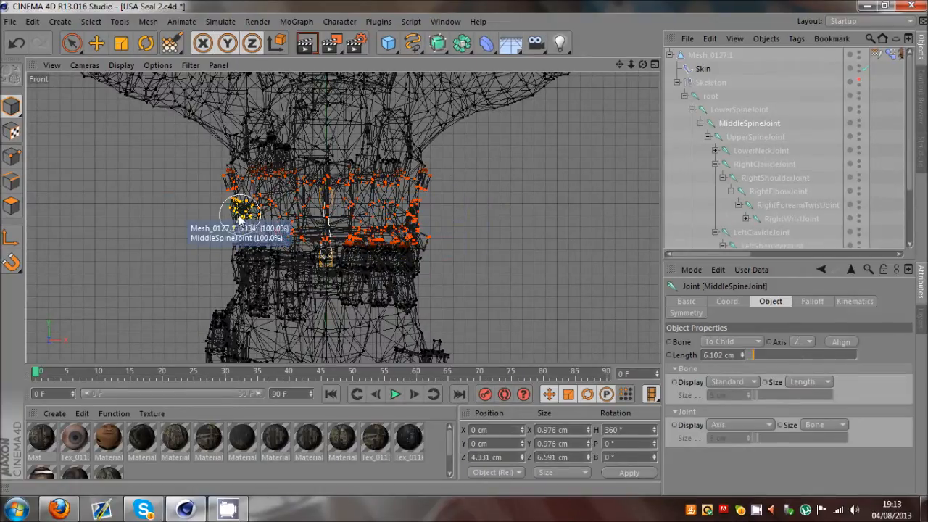
# Examine the weights of the UpperSpineJoint and the RightClavicleJoint on the chest and right shoulder, and clear the selection
pyautogui.click(754, 137)
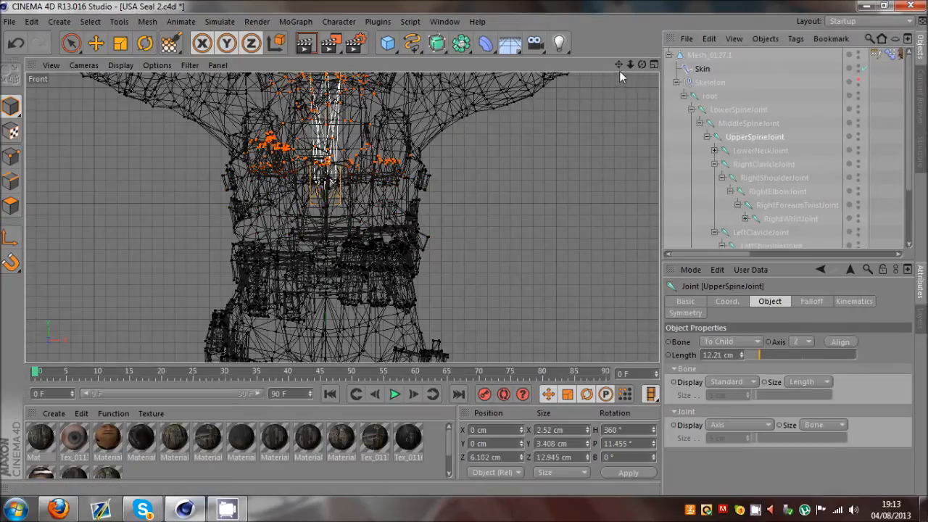
pyautogui.moveTo(619, 70); pyautogui.dragTo(463, 248)
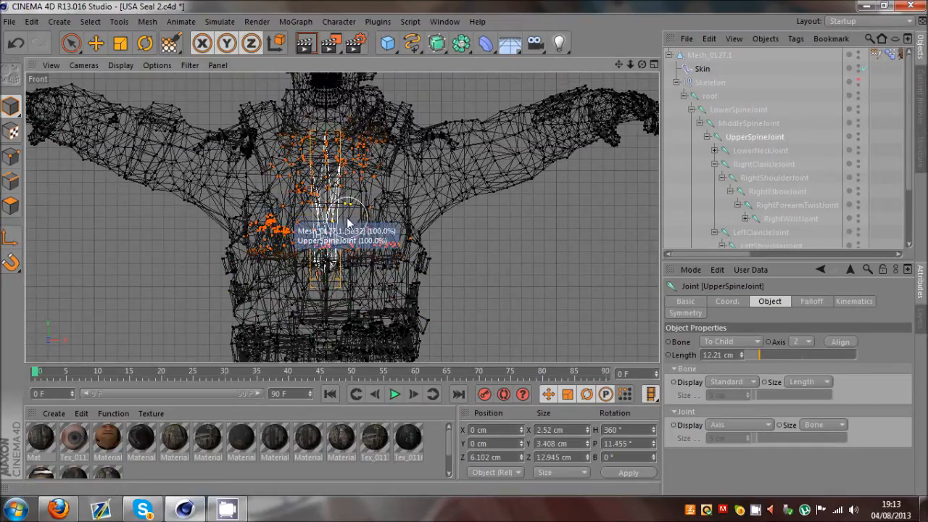
pyautogui.middleClick(341, 219)
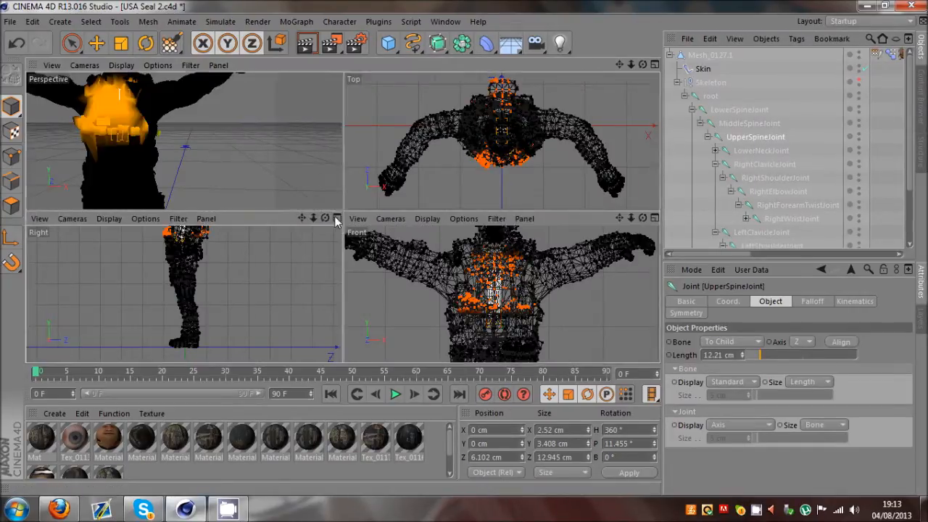
pyautogui.middleClick(336, 218)
pyautogui.middleClick(315, 182)
pyautogui.middleClick(261, 153)
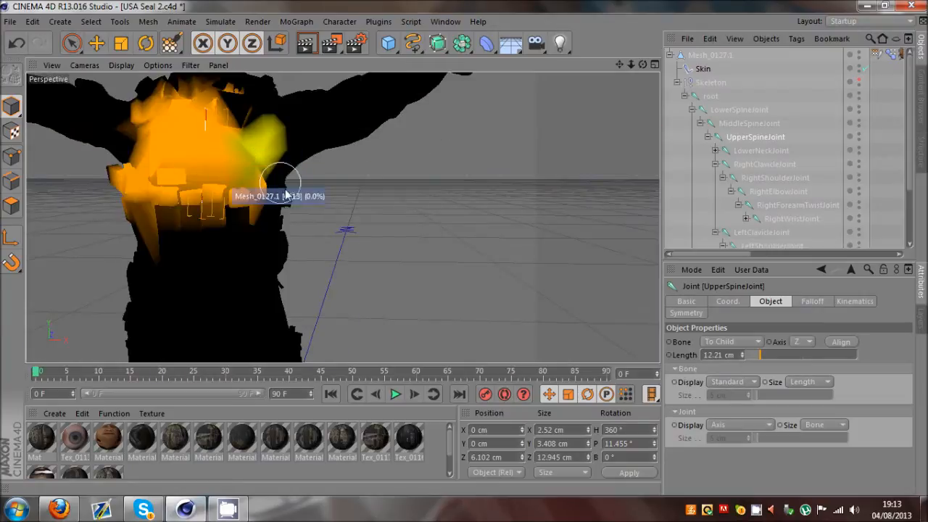
pyautogui.click(900, 136)
pyautogui.scroll(-5, 518, 178)
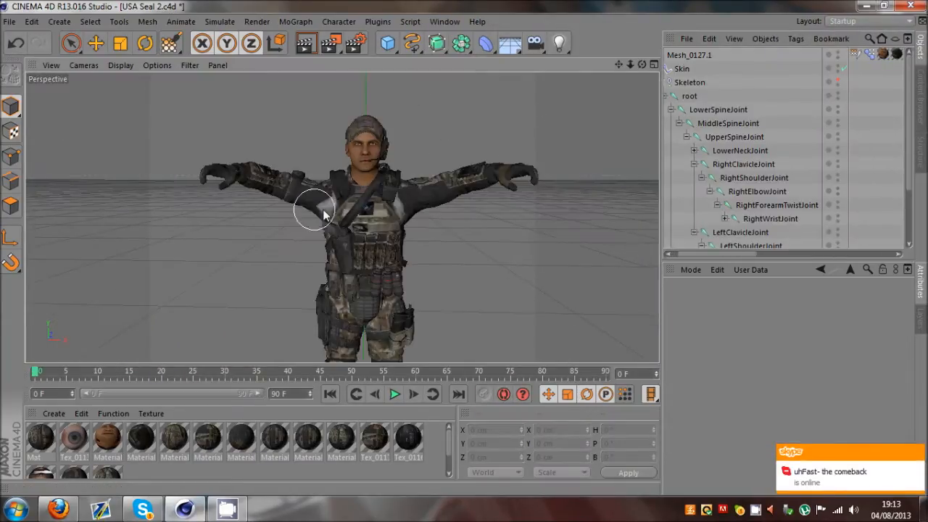
pyautogui.scroll(1, 325, 212)
pyautogui.click(741, 166)
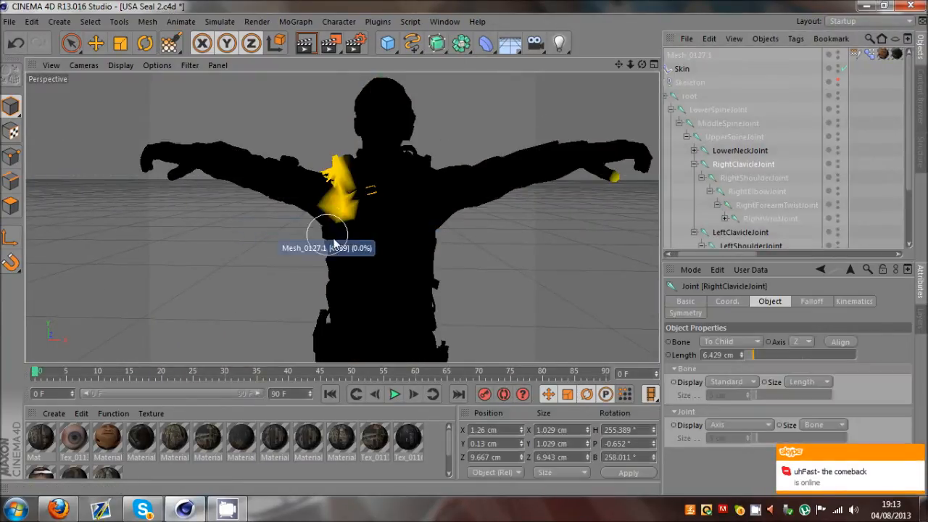
pyautogui.click(870, 150)
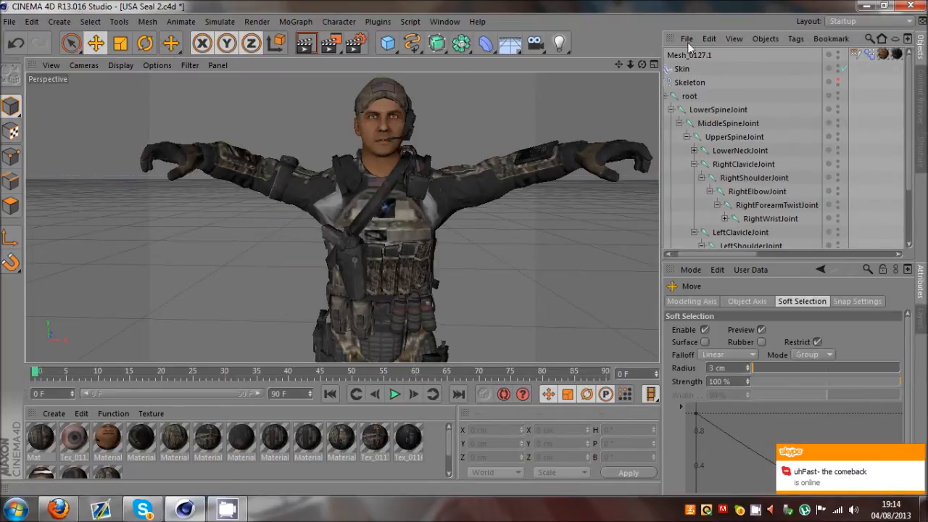
# Move the root joint to about 62.4 cm along Z and examine the stretched mesh under both arms from several angles
pyautogui.moveTo(640, 66); pyautogui.dragTo(538, 134)
pyautogui.scroll(-3, 538, 135)
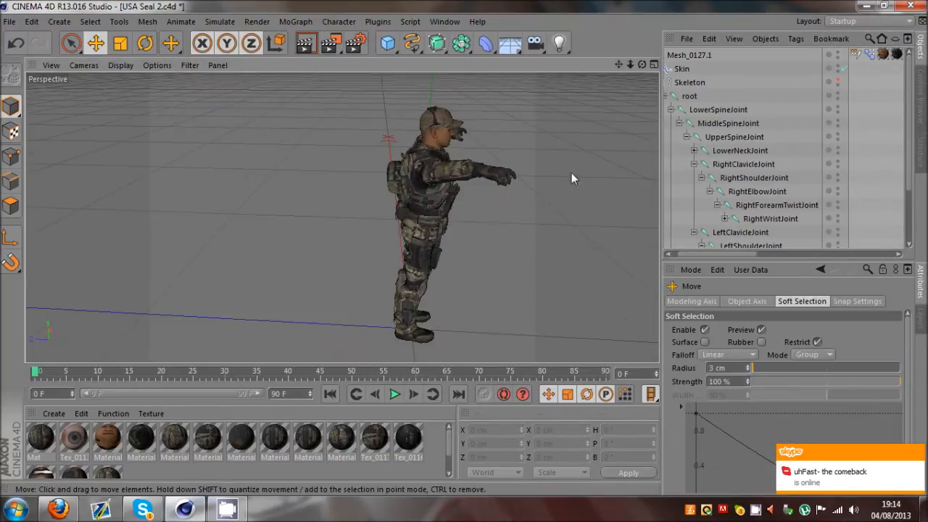
pyautogui.scroll(-3, 168, 152)
pyautogui.scroll(2, 383, 170)
pyautogui.click(691, 97)
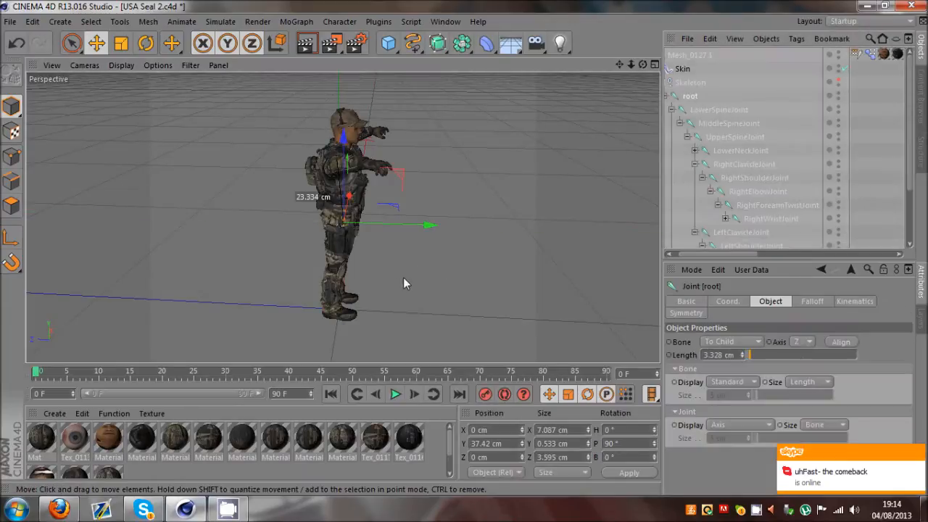
pyautogui.moveTo(406, 224); pyautogui.dragTo(250, 232)
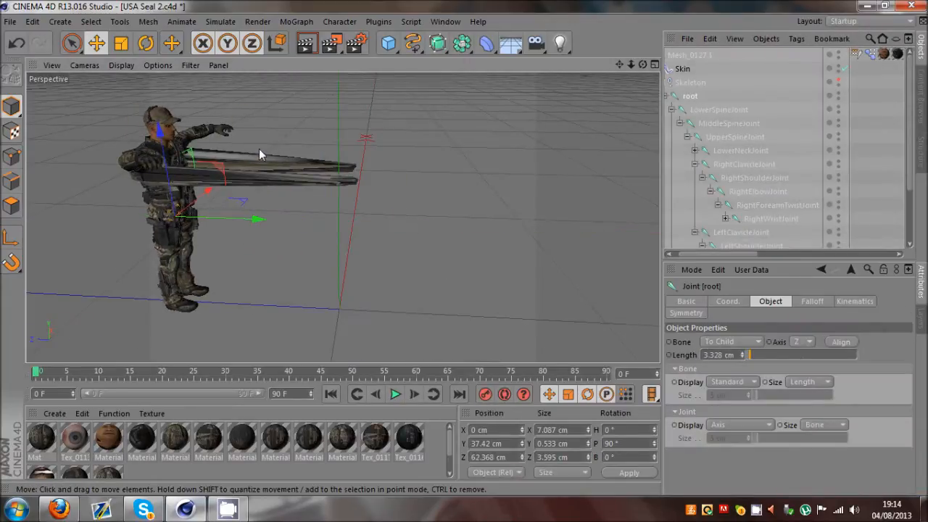
pyautogui.scroll(3, 259, 150)
pyautogui.moveTo(643, 64); pyautogui.dragTo(515, 222)
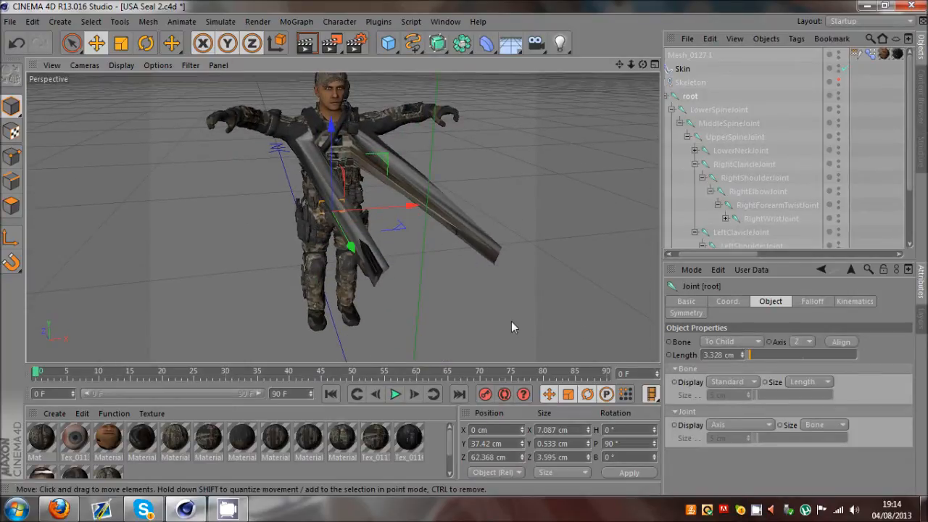
pyautogui.moveTo(642, 65); pyautogui.dragTo(341, 215)
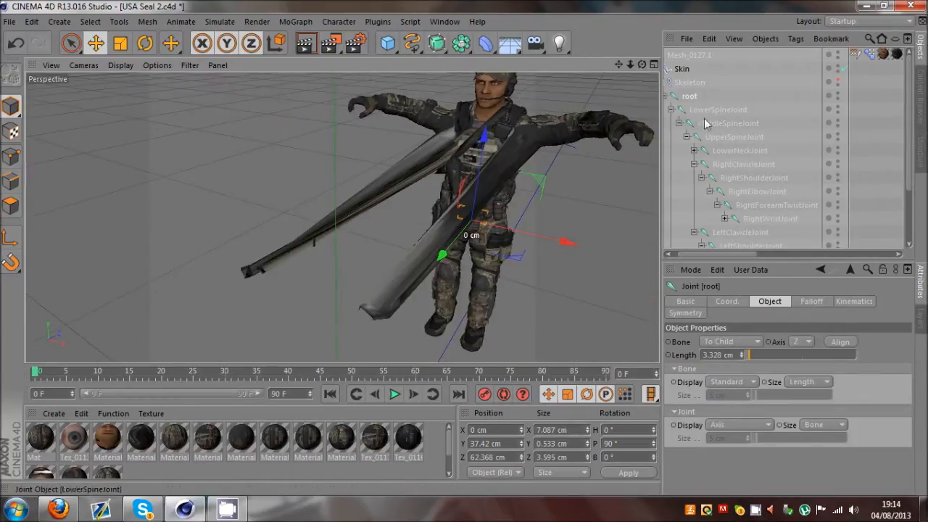
# Paint RightClavicleJoint weight onto the stretched points below the right arm with the Weight Tool, and undo the last excess stroke
pyautogui.click(740, 164)
pyautogui.click(338, 21)
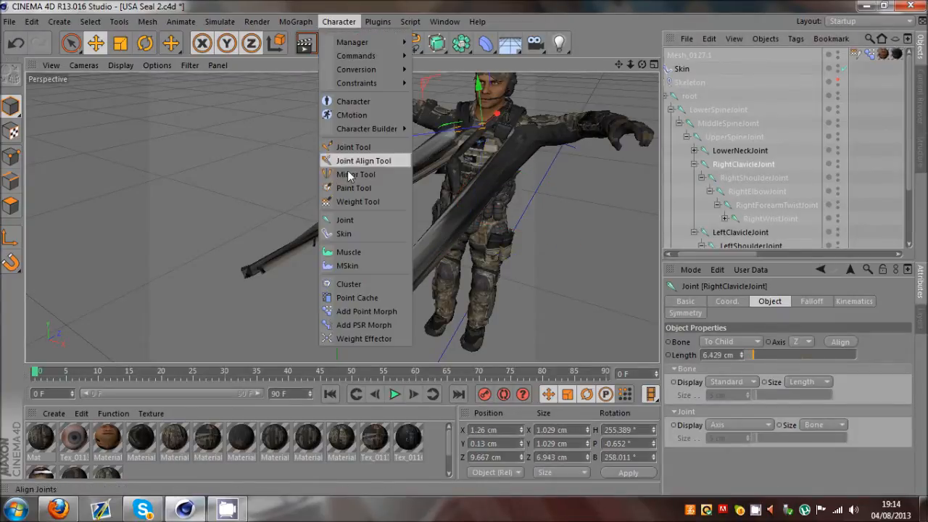
pyautogui.click(362, 199)
pyautogui.moveTo(642, 65); pyautogui.dragTo(461, 248)
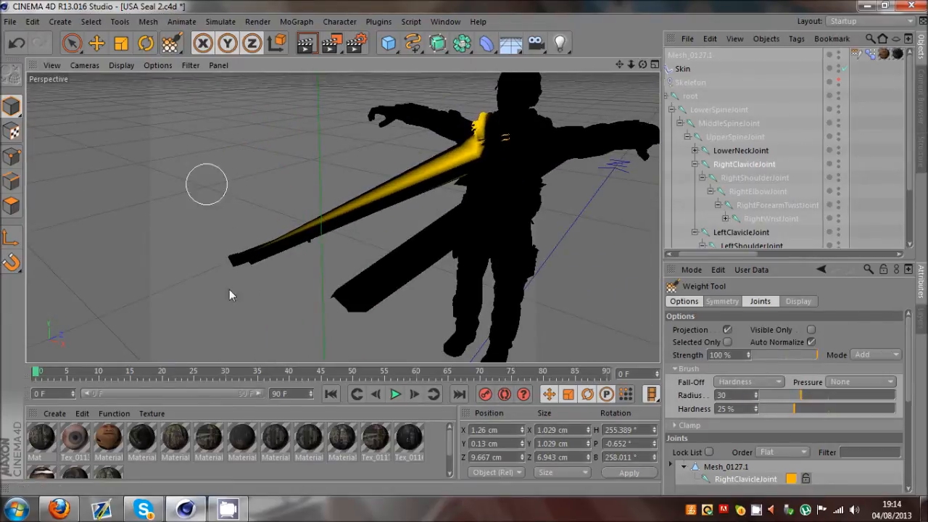
pyautogui.moveTo(239, 250)
pyautogui.mouseDown()
pyautogui.moveTo(245, 283)
pyautogui.moveTo(315, 257)
pyautogui.moveTo(301, 242)
pyautogui.mouseUp()
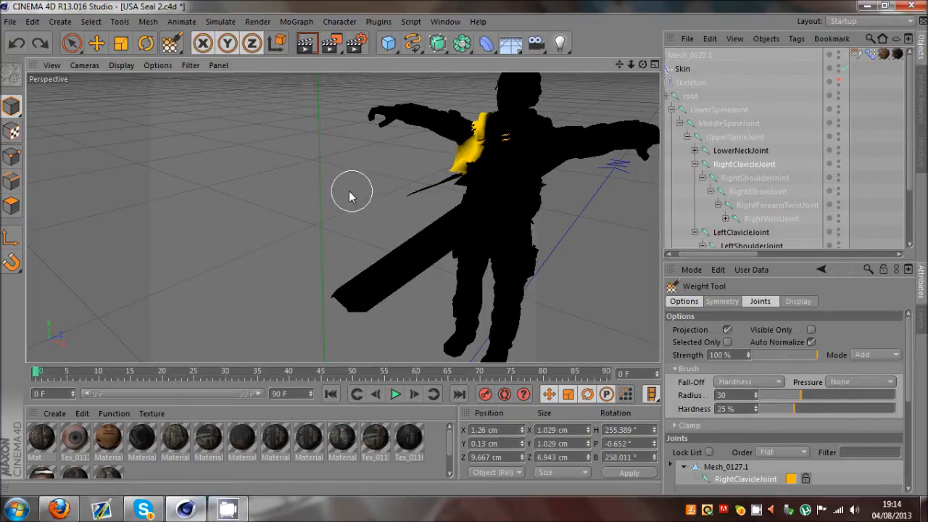
pyautogui.scroll(3, 514, 135)
pyautogui.click(521, 160)
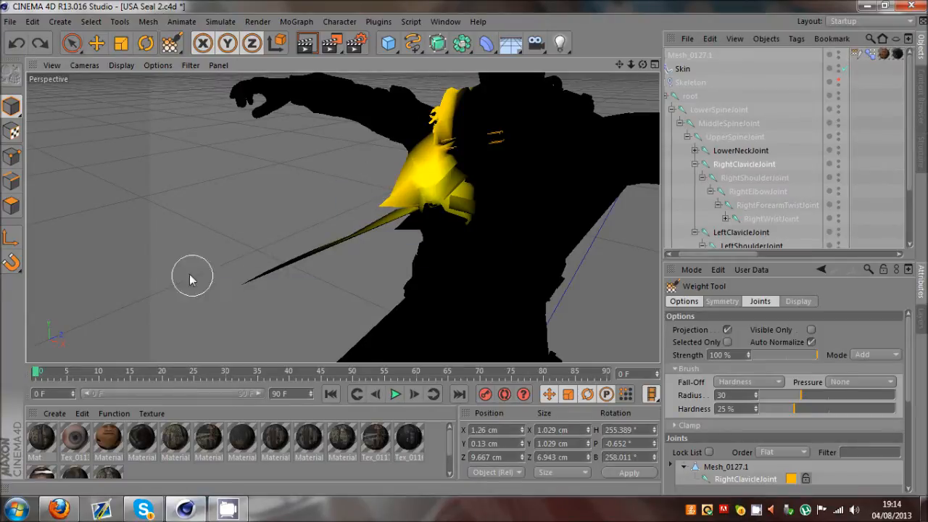
pyautogui.hotkey('ctrl', 'z')
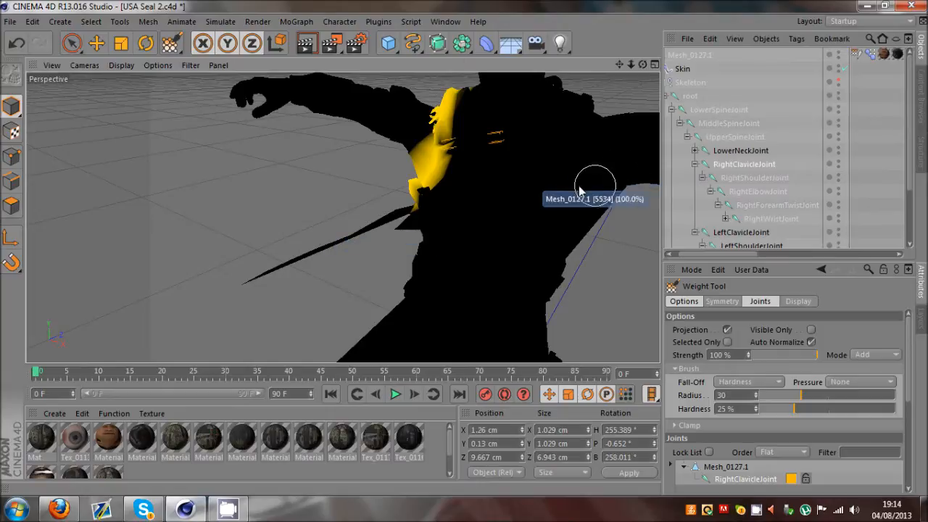
# Select the MiddleSpineJoint and add its weight to the stray points forming the thin spike beside the torso under the right arm
pyautogui.moveTo(643, 67); pyautogui.dragTo(468, 253)
pyautogui.click(725, 123)
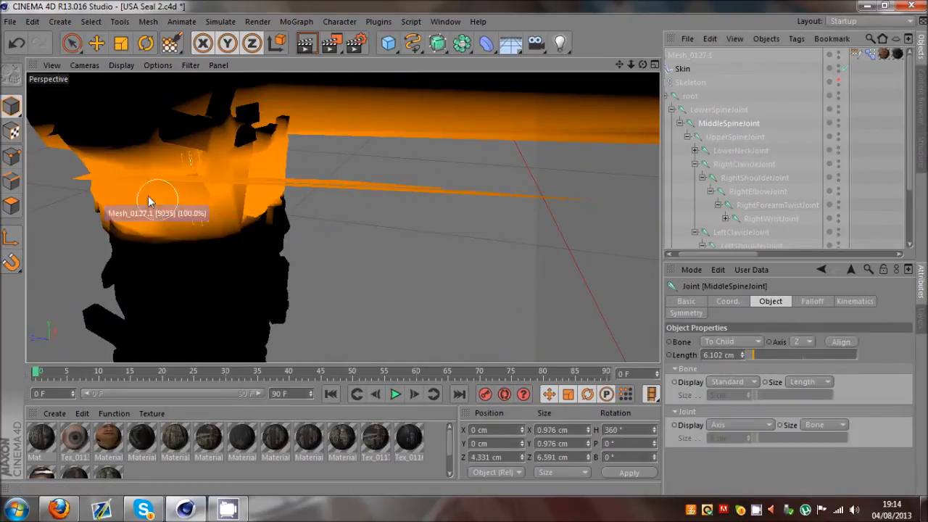
pyautogui.scroll(-3, 56, 193)
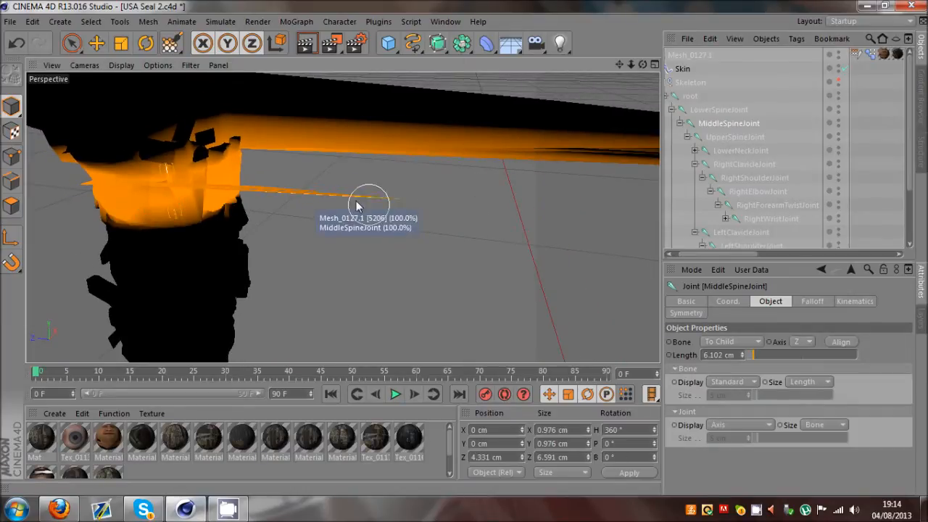
pyautogui.moveTo(642, 65); pyautogui.dragTo(464, 247)
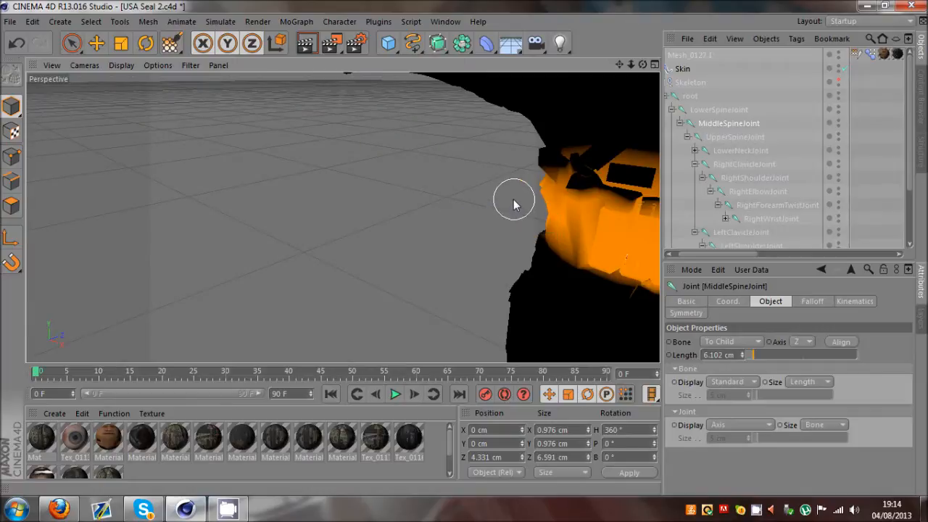
pyautogui.moveTo(642, 69)
pyautogui.mouseDown()
pyautogui.moveTo(465, 247)
pyautogui.moveTo(498, 187)
pyautogui.mouseUp()
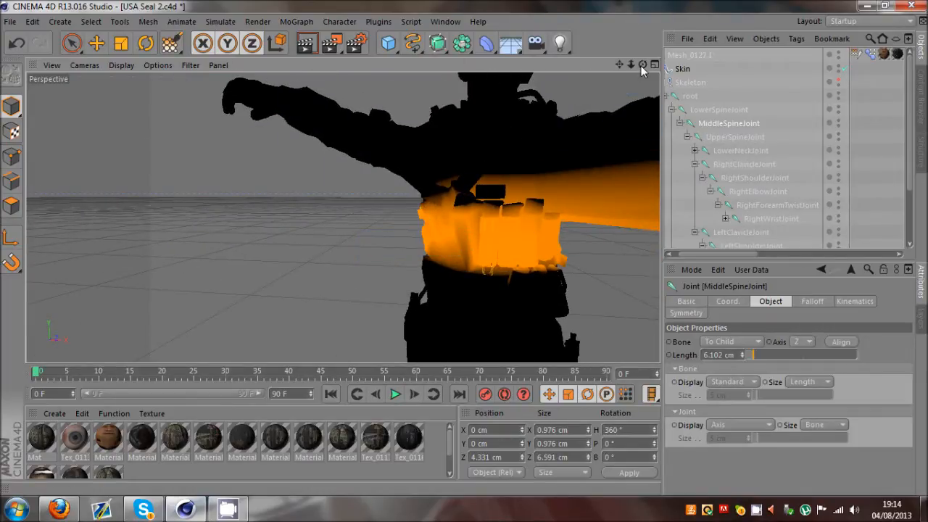
# Examine the stretched mesh beside the torso and the RightShoulderJoint and RightClavicleJoint weights from several angles, and clear the selection
pyautogui.moveTo(643, 65); pyautogui.dragTo(464, 247)
pyautogui.scroll(-4, 167, 182)
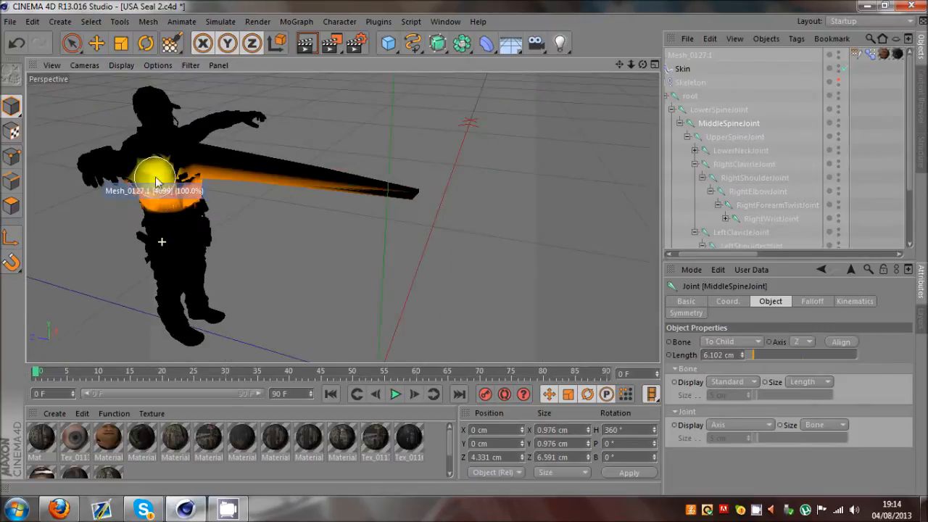
pyautogui.scroll(3, 155, 179)
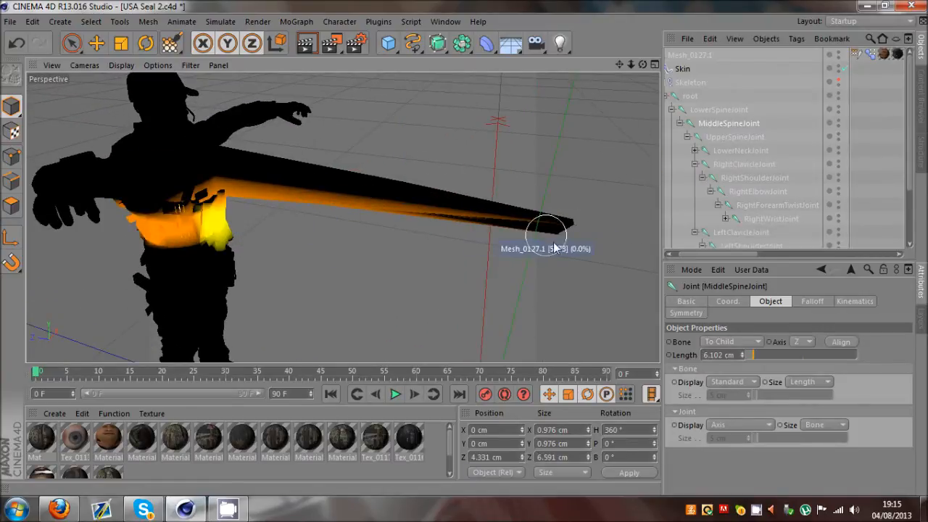
pyautogui.moveTo(642, 65); pyautogui.dragTo(464, 250)
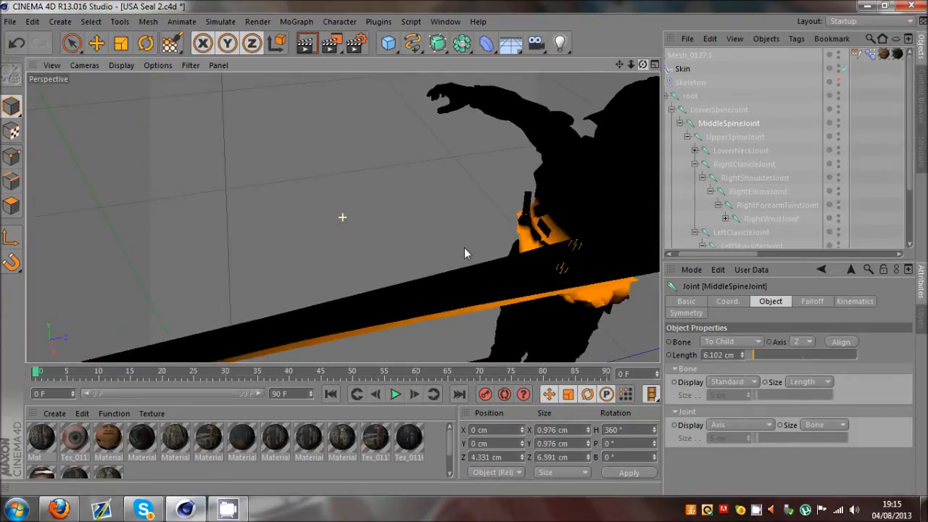
pyautogui.click(731, 177)
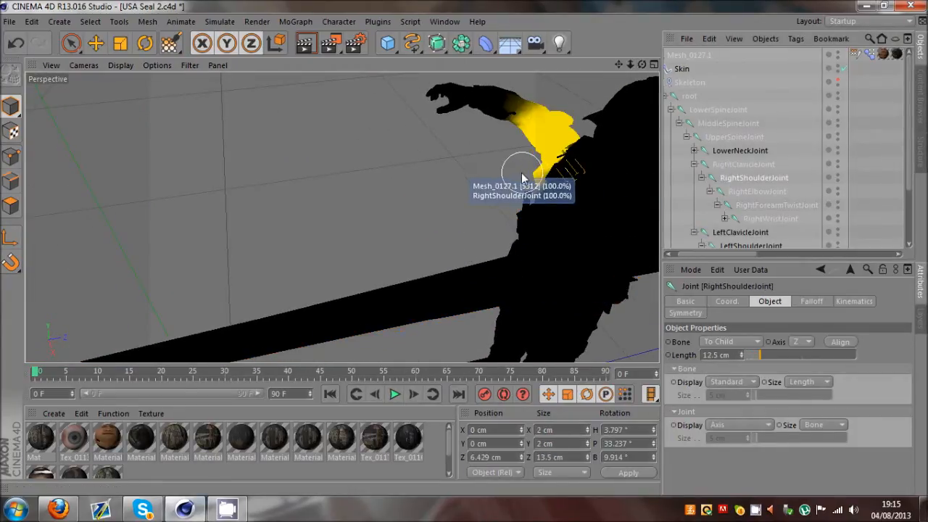
pyautogui.scroll(4, 549, 175)
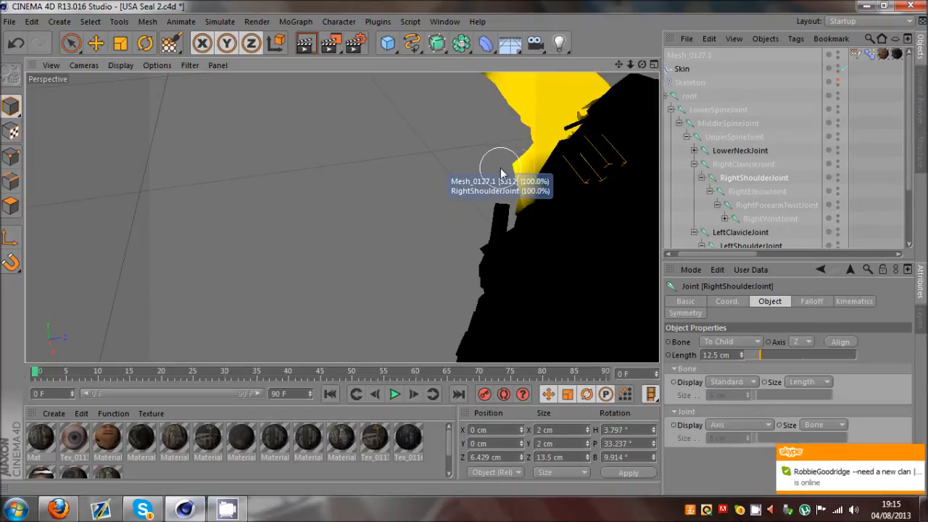
pyautogui.click(734, 164)
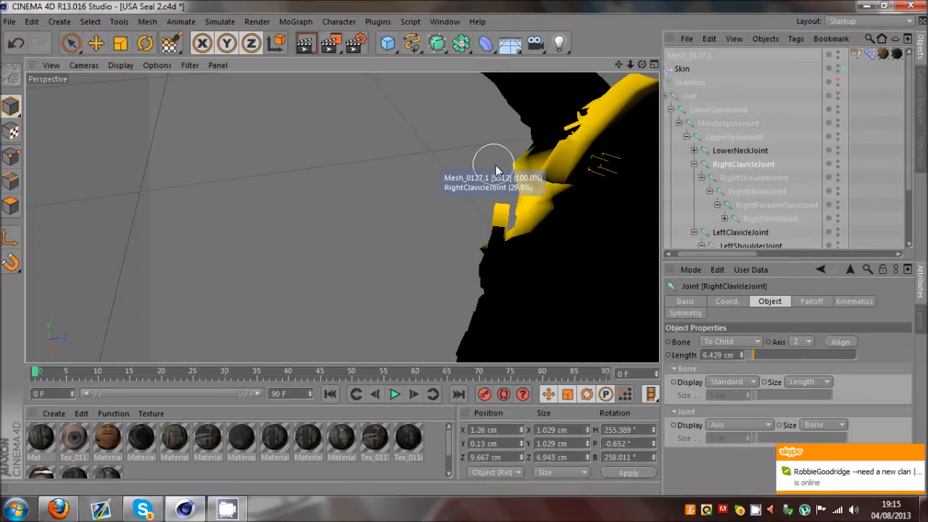
pyautogui.moveTo(641, 65); pyautogui.dragTo(464, 253)
pyautogui.click(843, 102)
pyautogui.keyDown('alt'); pyautogui.moveTo(226, 245); pyautogui.dragTo(375, 218); pyautogui.keyUp('alt')
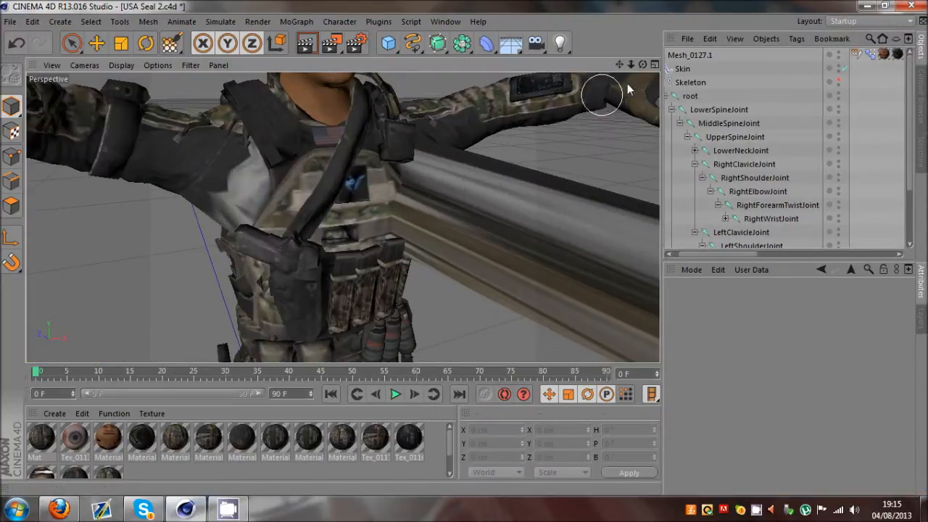
# Paint RightClavicleJoint weight onto the stray points of the chest side and armpit under the right arm, and clear the selection
pyautogui.moveTo(642, 65); pyautogui.dragTo(657, 126)
pyautogui.keyDown('alt'); pyautogui.moveTo(611, 221); pyautogui.dragTo(613, 215); pyautogui.keyUp('alt')
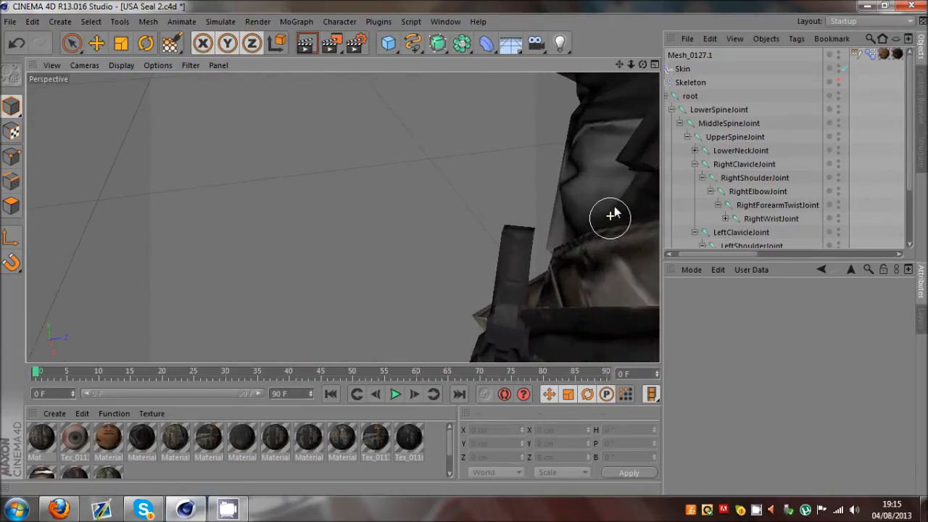
pyautogui.moveTo(619, 63); pyautogui.dragTo(465, 250)
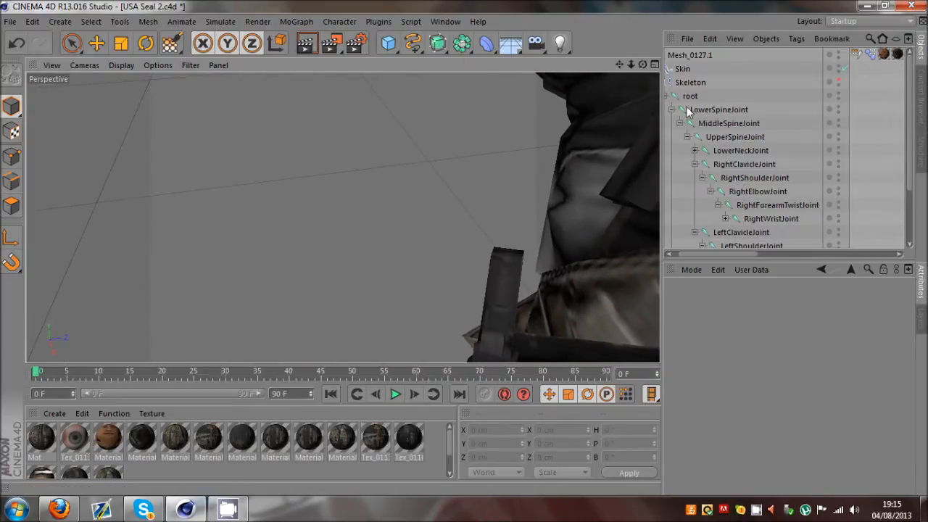
pyautogui.click(745, 164)
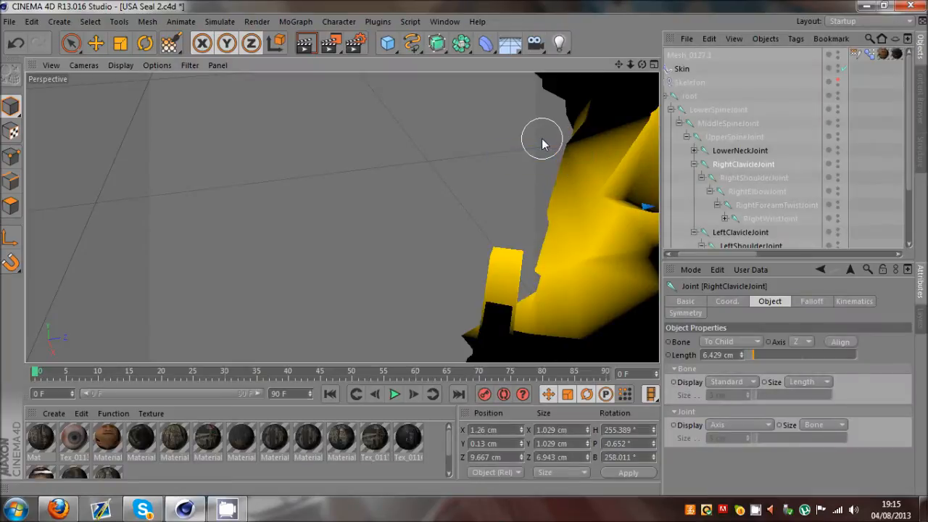
pyautogui.moveTo(549, 273); pyautogui.dragTo(539, 276)
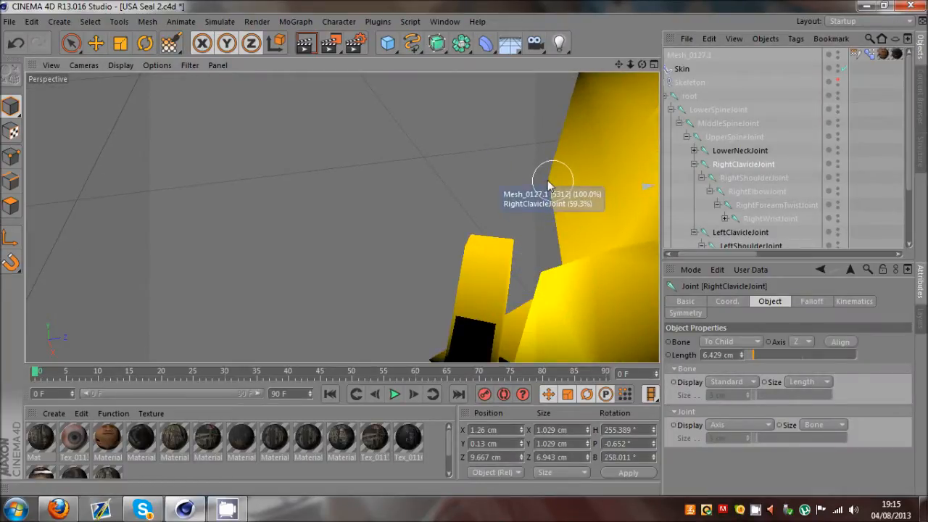
pyautogui.click(851, 174)
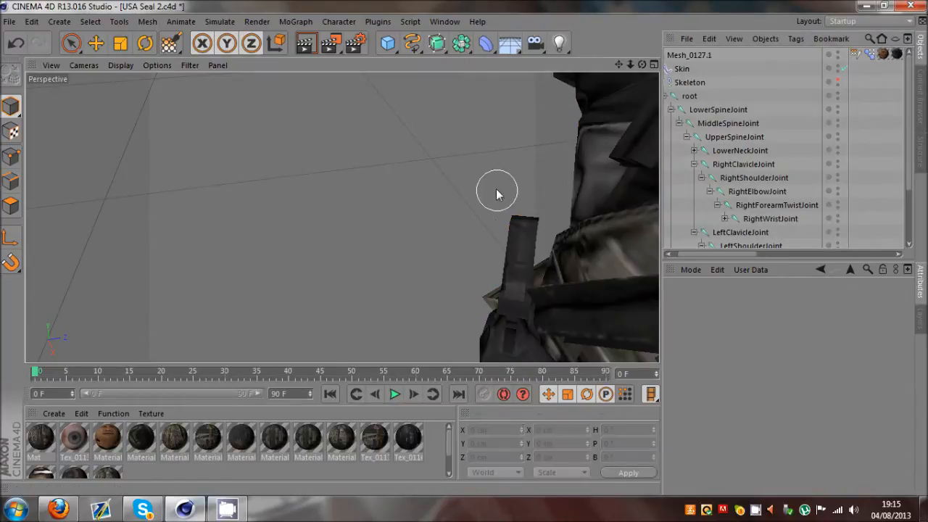
pyautogui.click(751, 165)
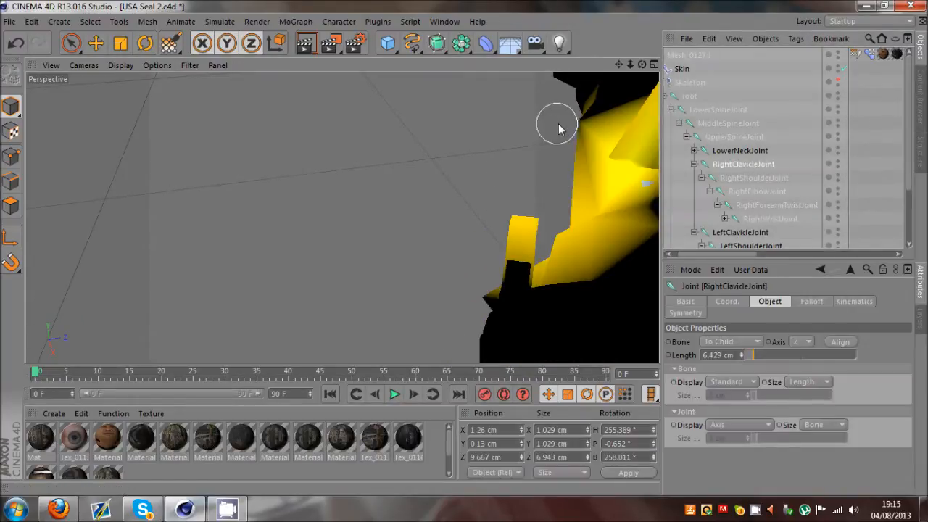
pyautogui.moveTo(562, 131); pyautogui.dragTo(567, 172)
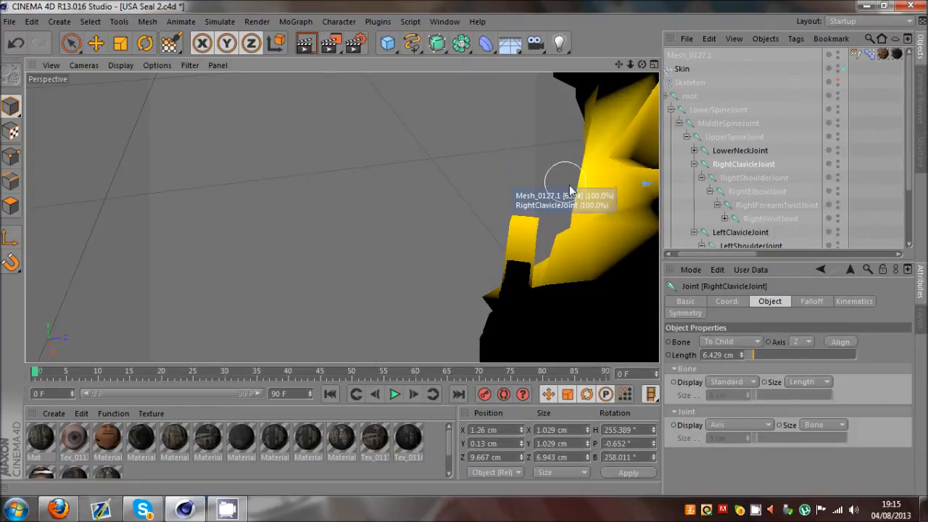
pyautogui.click(868, 147)
# Examine the textured chest and right armpit from several angles, up close to the strap end beneath the arm
pyautogui.moveTo(631, 65); pyautogui.dragTo(464, 248)
pyautogui.scroll(5, 277, 192)
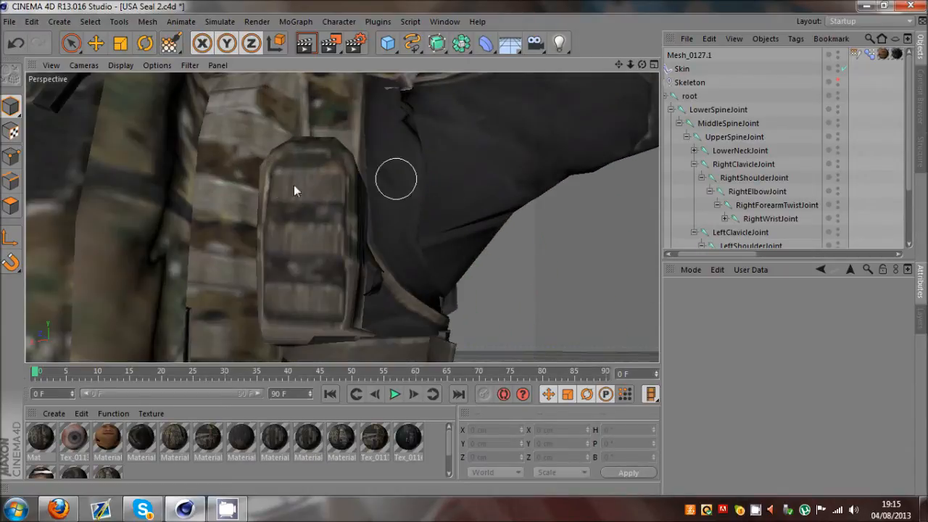
pyautogui.scroll(-3, 278, 191)
pyautogui.scroll(3, 391, 192)
pyautogui.moveTo(464, 253); pyautogui.dragTo(464, 253)
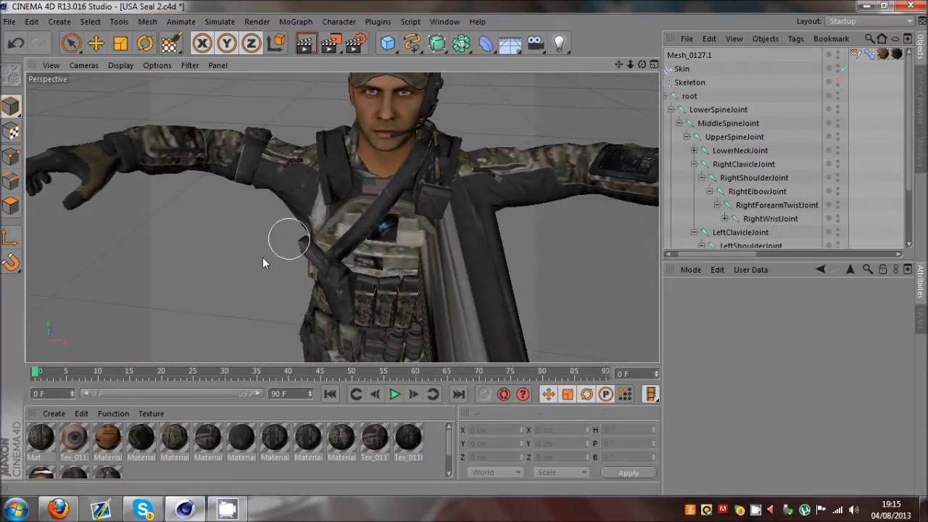
pyautogui.scroll(3, 259, 266)
pyautogui.scroll(3, 370, 226)
pyautogui.scroll(3, 300, 190)
pyautogui.scroll(3, 300, 190)
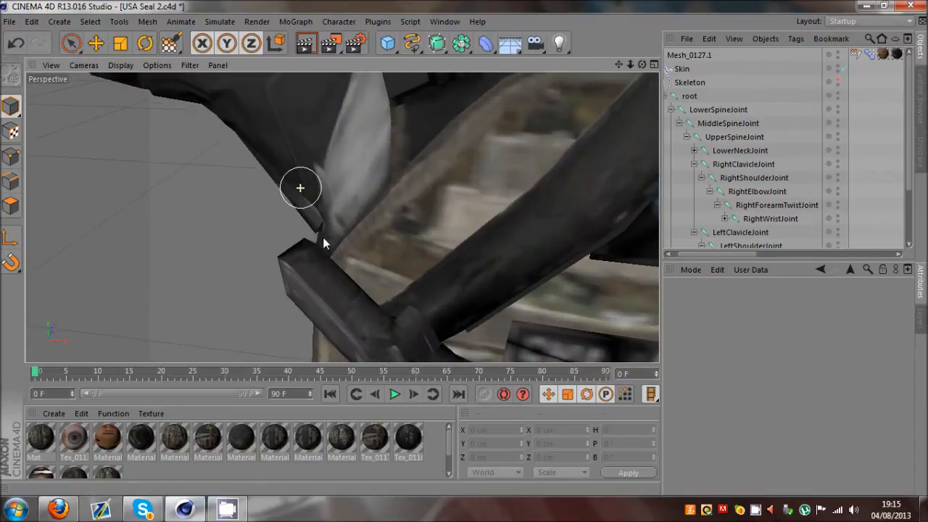
# Try adding RightShoulderJoint weight to the points at the strap end under the right arm
pyautogui.click(749, 181)
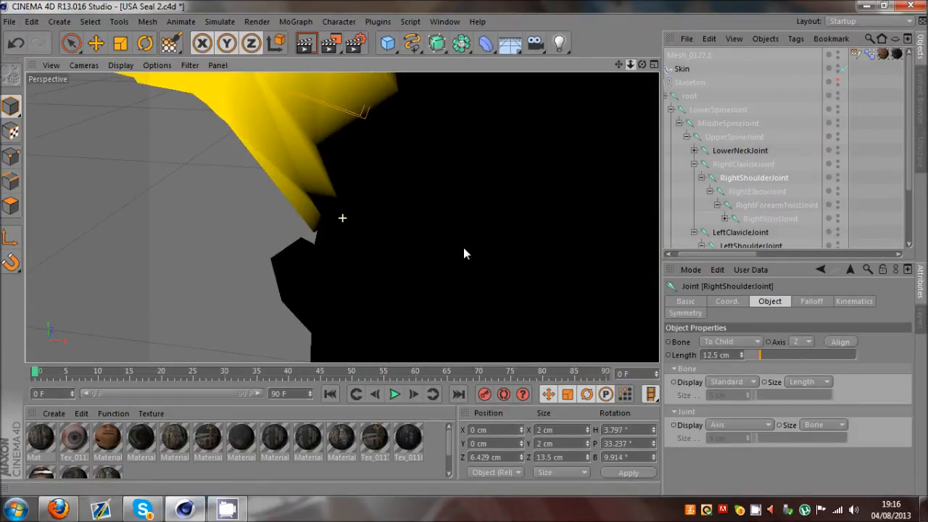
pyautogui.scroll(-2, 466, 254)
pyautogui.scroll(2, 466, 254)
pyautogui.click(310, 252)
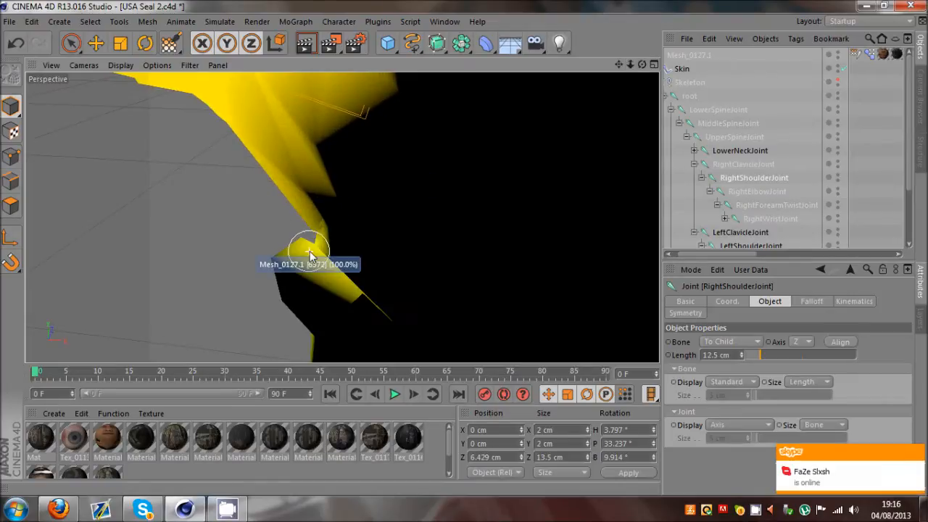
# Add a camera and bring its view close to the gap between the right sleeve and the strap end
pyautogui.moveTo(536, 43); pyautogui.dragTo(617, 64)
pyautogui.click(105, 45)
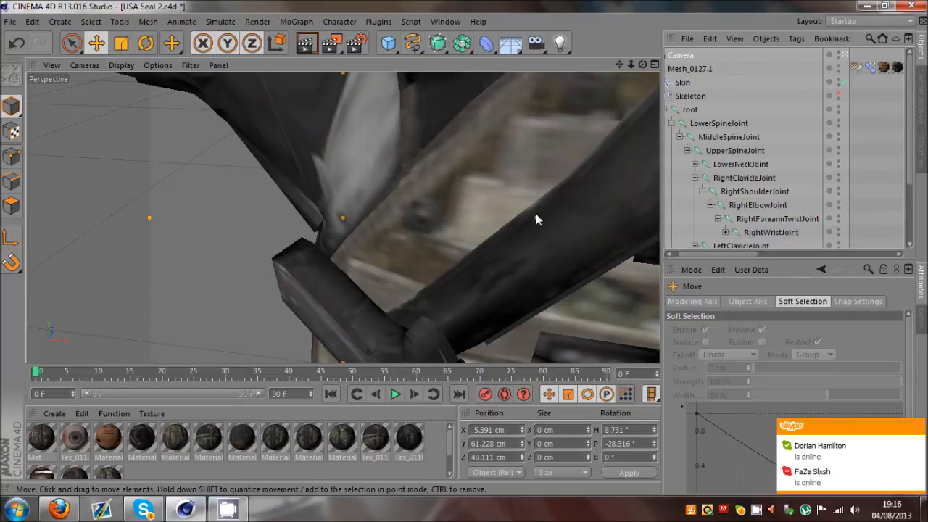
pyautogui.keyDown('alt'); pyautogui.moveTo(537, 219); pyautogui.dragTo(400, 235, button='right'); pyautogui.keyUp('alt')
pyautogui.keyDown('alt'); pyautogui.moveTo(470, 252); pyautogui.dragTo(76, 292, button='right'); pyautogui.keyUp('alt')
# Paint RightShoulderJoint weight at the sleeve's lower corner under the right arm with the Weight Tool, and clear the selection
pyautogui.click(339, 22)
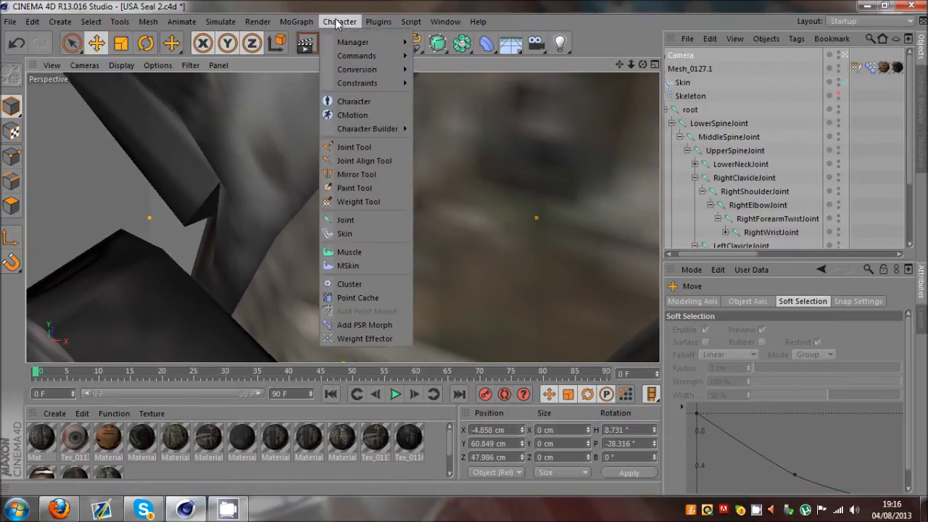
pyautogui.click(356, 202)
pyautogui.click(754, 191)
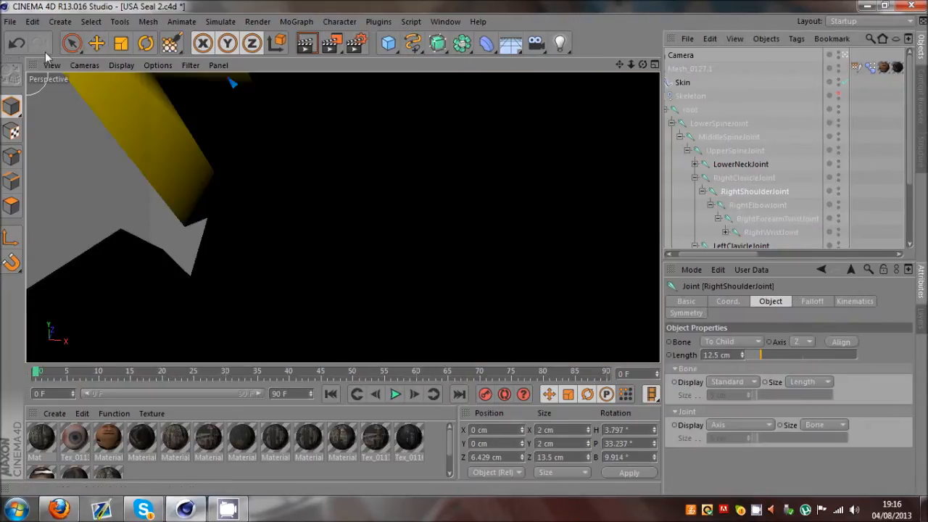
pyautogui.click(169, 43)
pyautogui.moveTo(162, 222); pyautogui.dragTo(174, 221)
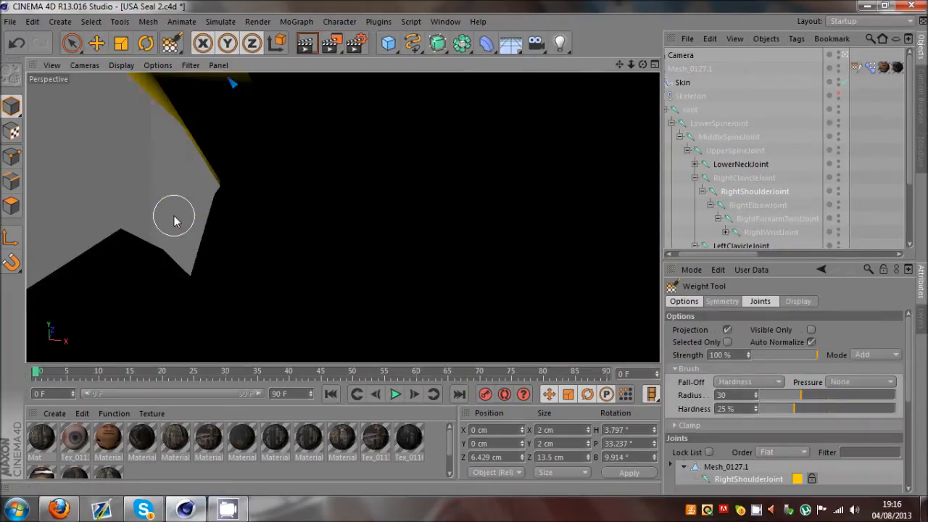
pyautogui.click(883, 135)
# Check the whole soldier from several angles, collapse the RightClavicleJoint hierarchy and select the LeftClavicleJoint
pyautogui.moveTo(631, 65); pyautogui.dragTo(464, 249)
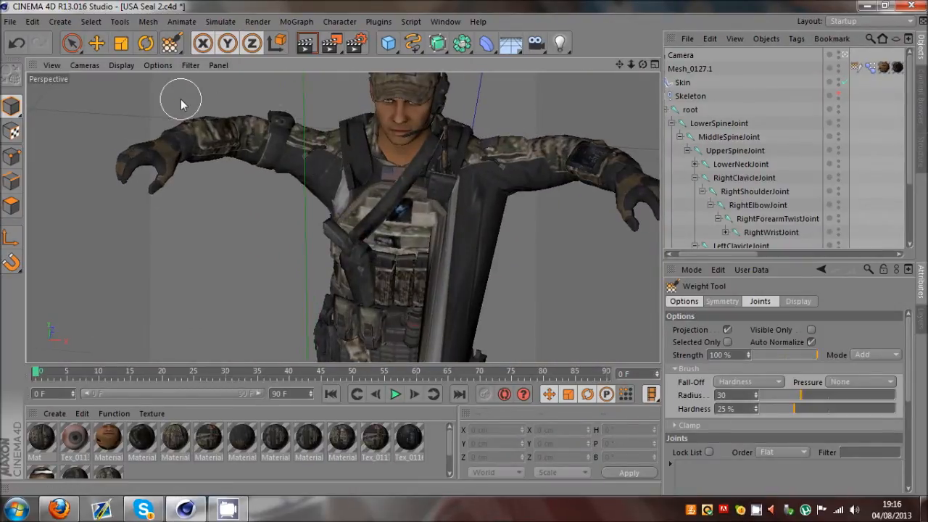
pyautogui.scroll(-2, 180, 100)
pyautogui.moveTo(629, 64); pyautogui.dragTo(465, 249)
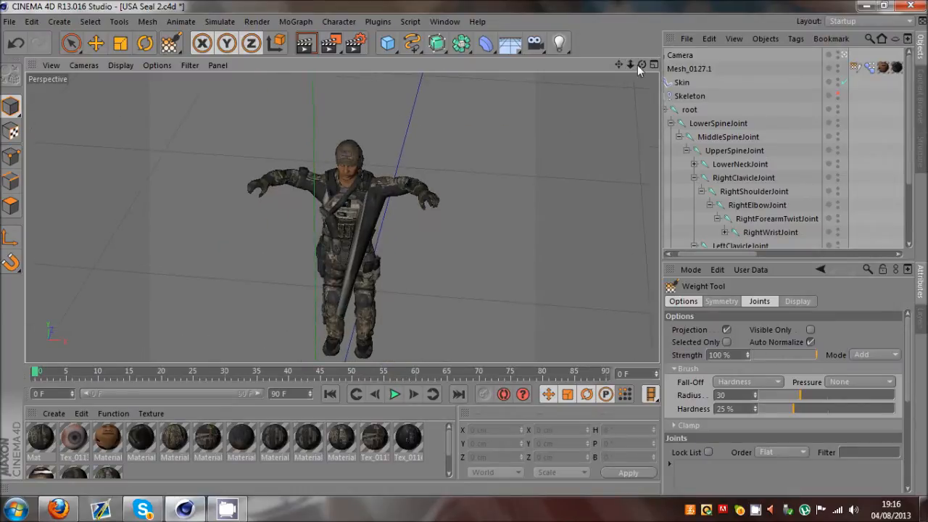
pyautogui.moveTo(630, 65)
pyautogui.mouseDown()
pyautogui.moveTo(464, 249)
pyautogui.moveTo(631, 65)
pyautogui.mouseUp()
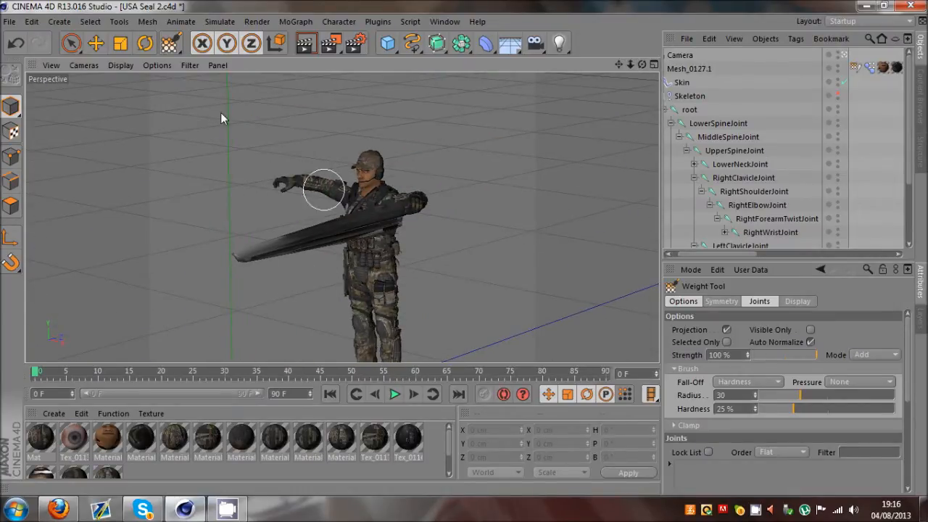
pyautogui.click(694, 178)
pyautogui.click(731, 203)
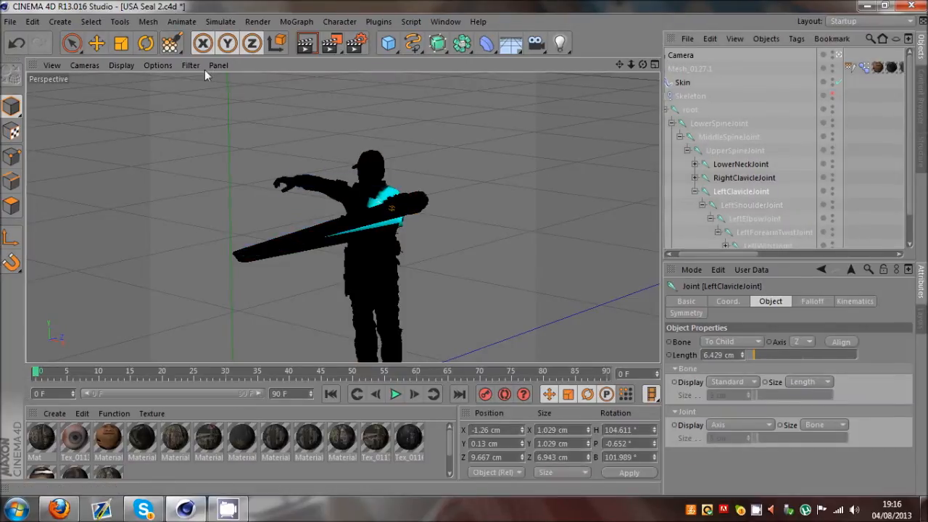
# Paint LeftClavicleJoint weight with the Weight Tool onto the long spikes stretching out from the front of the chest
pyautogui.doubleClick(850, 67)
pyautogui.moveTo(643, 64); pyautogui.dragTo(464, 254)
pyautogui.moveTo(491, 311)
pyautogui.mouseDown()
pyautogui.moveTo(460, 244)
pyautogui.moveTo(425, 232)
pyautogui.moveTo(499, 250)
pyautogui.mouseUp()
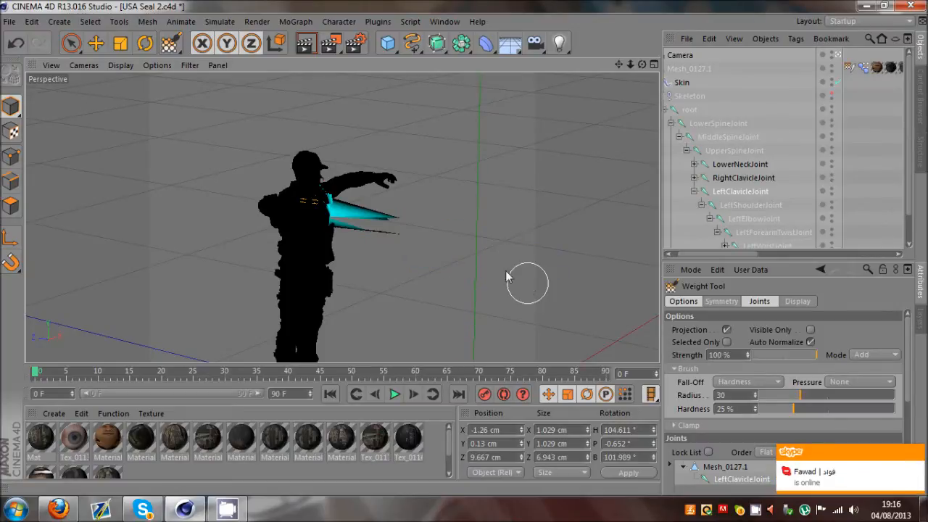
pyautogui.keyDown('alt'); pyautogui.moveTo(414, 224); pyautogui.dragTo(464, 167); pyautogui.keyUp('alt')
pyautogui.moveTo(642, 66); pyautogui.dragTo(464, 250)
pyautogui.scroll(10, 368, 207)
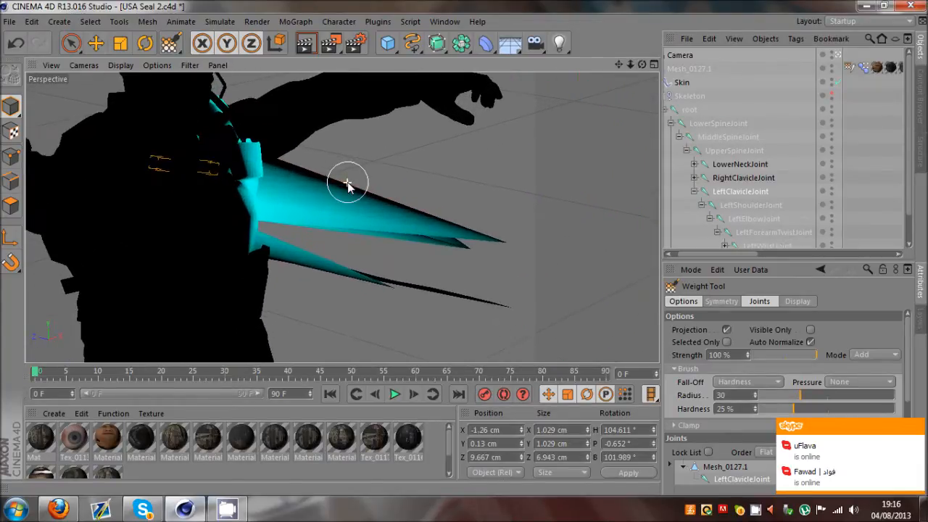
pyautogui.moveTo(347, 182)
pyautogui.mouseDown()
pyautogui.moveTo(515, 240)
pyautogui.moveTo(477, 249)
pyautogui.moveTo(424, 237)
pyautogui.mouseUp()
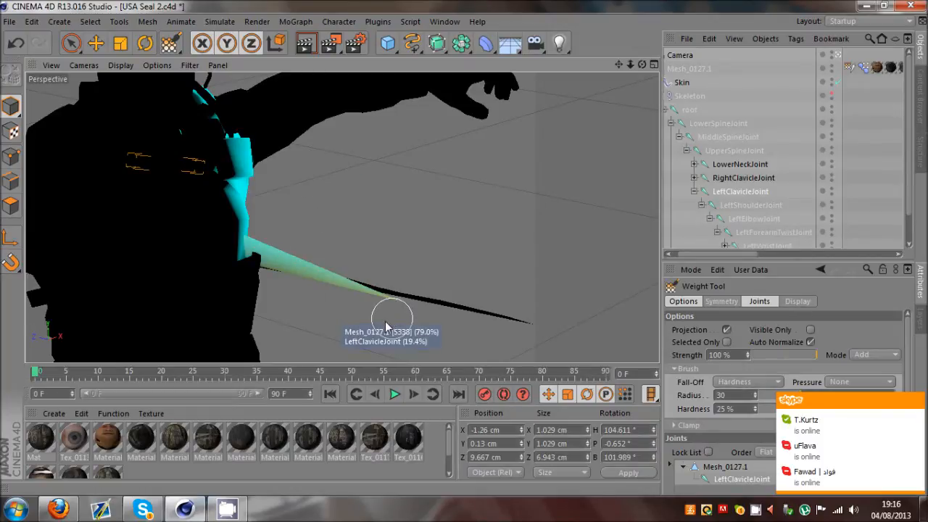
# Select the MiddleSpineJoint and paint its weight over the pouch tops and patch on the front of the vest
pyautogui.click(726, 139)
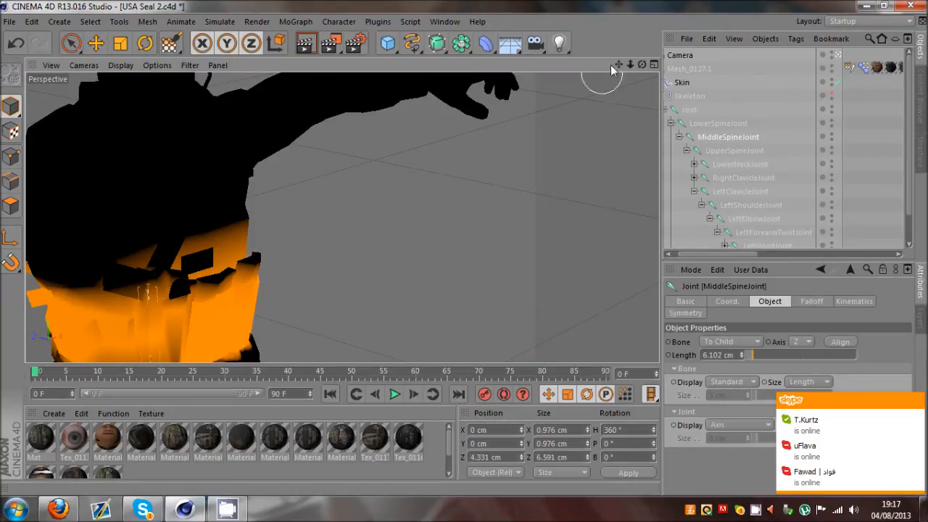
pyautogui.press('h')
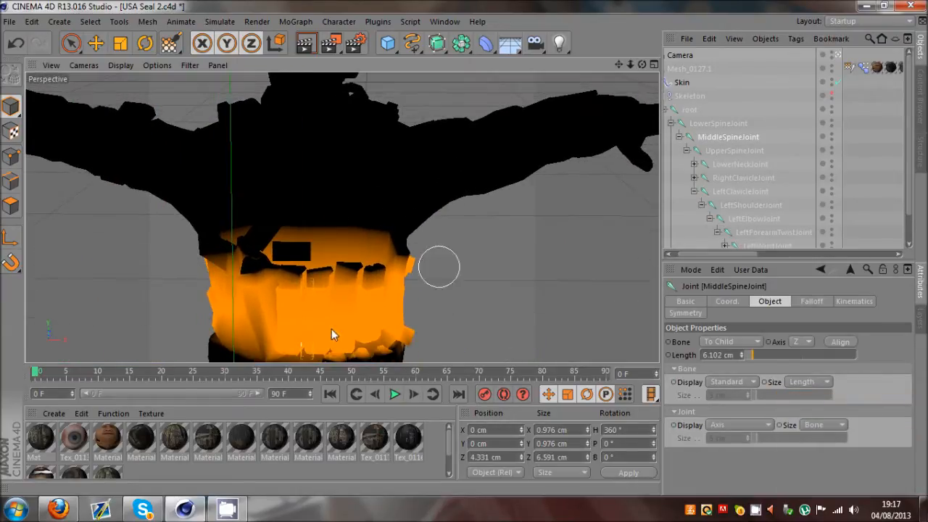
pyautogui.moveTo(288, 281); pyautogui.dragTo(382, 276)
pyautogui.moveTo(271, 276)
pyautogui.mouseDown()
pyautogui.moveTo(257, 273)
pyautogui.moveTo(282, 272)
pyautogui.moveTo(333, 296)
pyautogui.mouseUp()
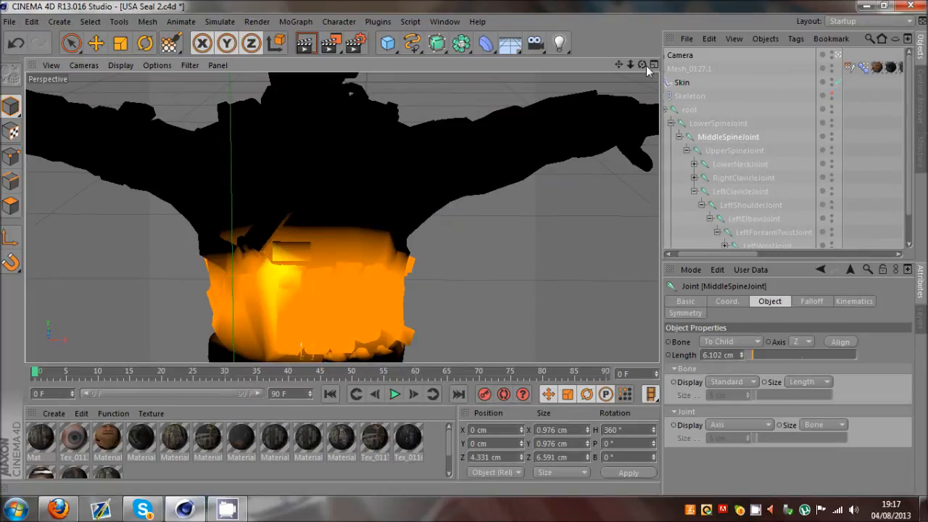
pyautogui.moveTo(646, 65); pyautogui.dragTo(468, 255)
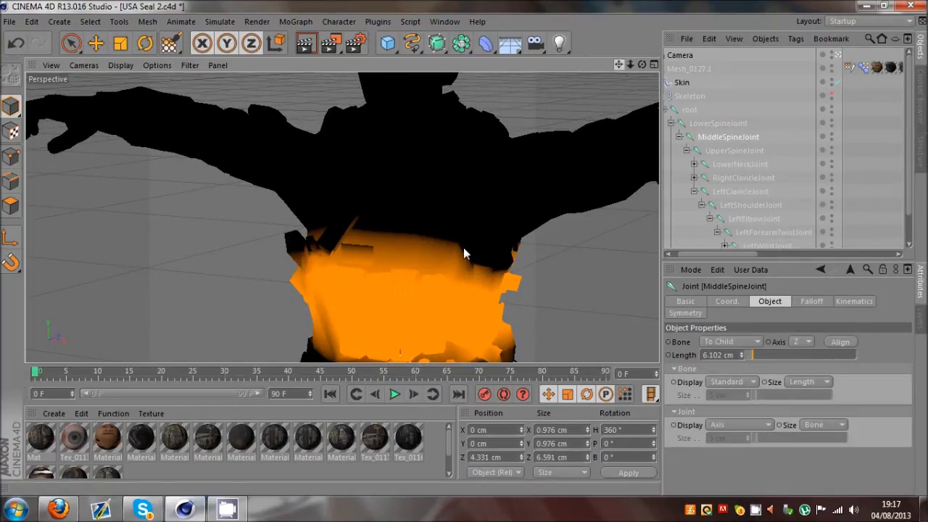
pyautogui.moveTo(464, 253); pyautogui.dragTo(637, 64)
pyautogui.moveTo(464, 253); pyautogui.dragTo(625, 64)
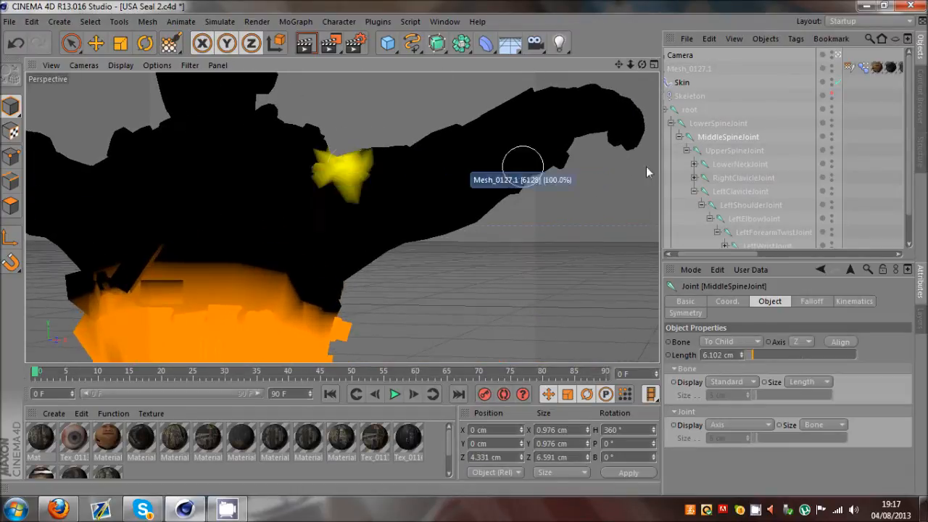
# Inspect the left sleeve and armpit from several angles, together with the LeftShoulderJoint and LeftClavicleJoint weights
pyautogui.click(726, 191)
pyautogui.moveTo(642, 65); pyautogui.dragTo(464, 248)
pyautogui.click(886, 127)
pyautogui.moveTo(314, 160); pyautogui.dragTo(553, 90)
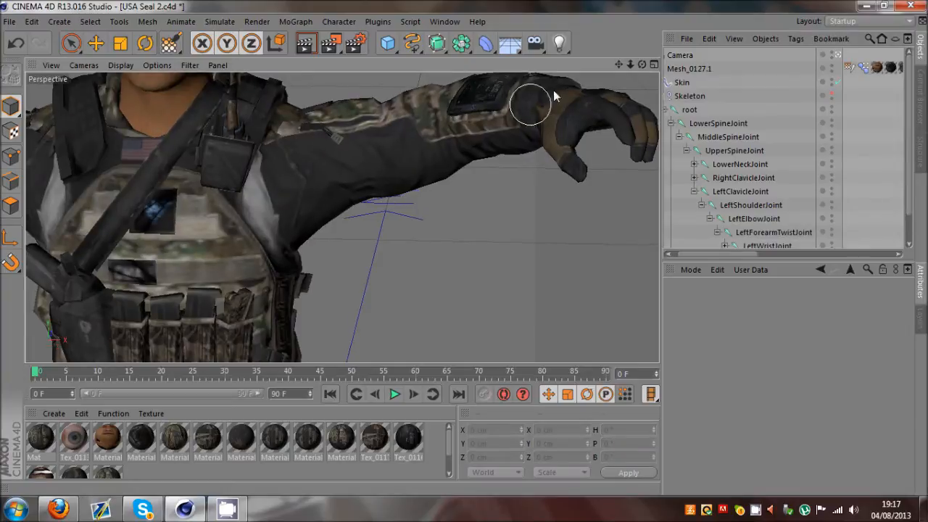
pyautogui.moveTo(641, 66)
pyautogui.mouseDown()
pyautogui.moveTo(464, 253)
pyautogui.moveTo(644, 66)
pyautogui.mouseUp()
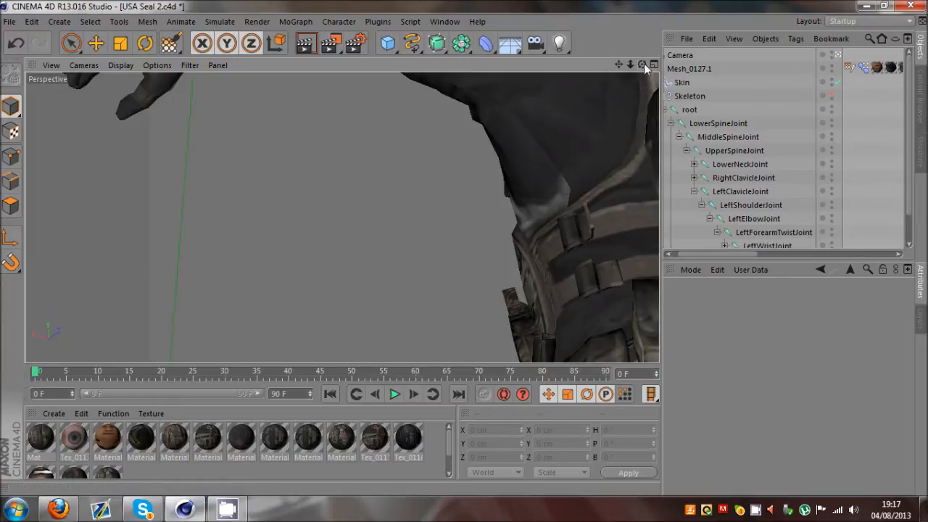
pyautogui.moveTo(644, 63); pyautogui.dragTo(354, 163)
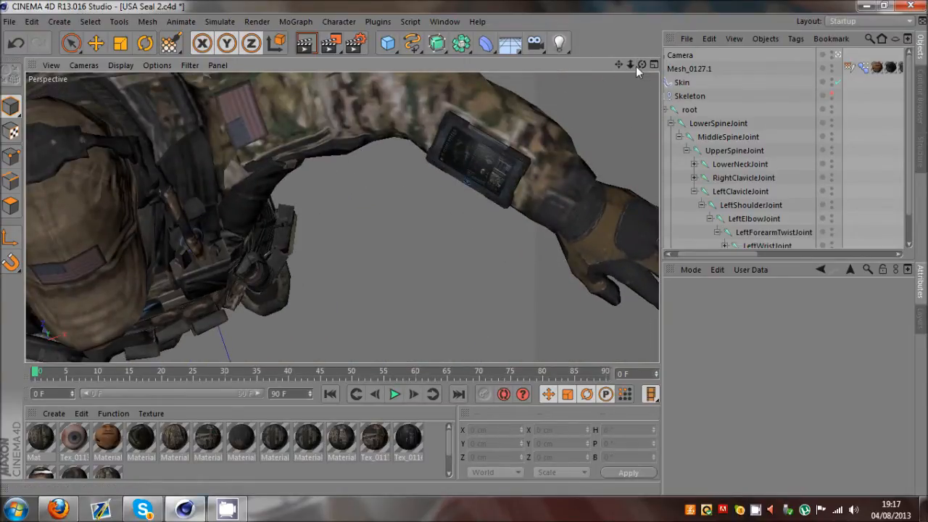
pyautogui.moveTo(641, 65)
pyautogui.mouseDown()
pyautogui.moveTo(464, 254)
pyautogui.moveTo(642, 71)
pyautogui.mouseUp()
pyautogui.click(754, 205)
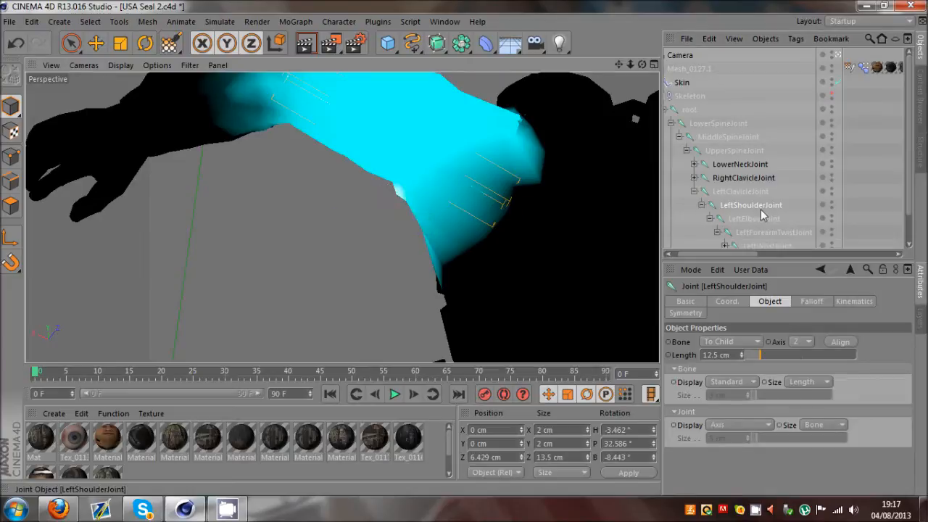
pyautogui.click(747, 192)
pyautogui.moveTo(642, 64)
pyautogui.mouseDown()
pyautogui.moveTo(464, 253)
pyautogui.moveTo(366, 138)
pyautogui.mouseUp()
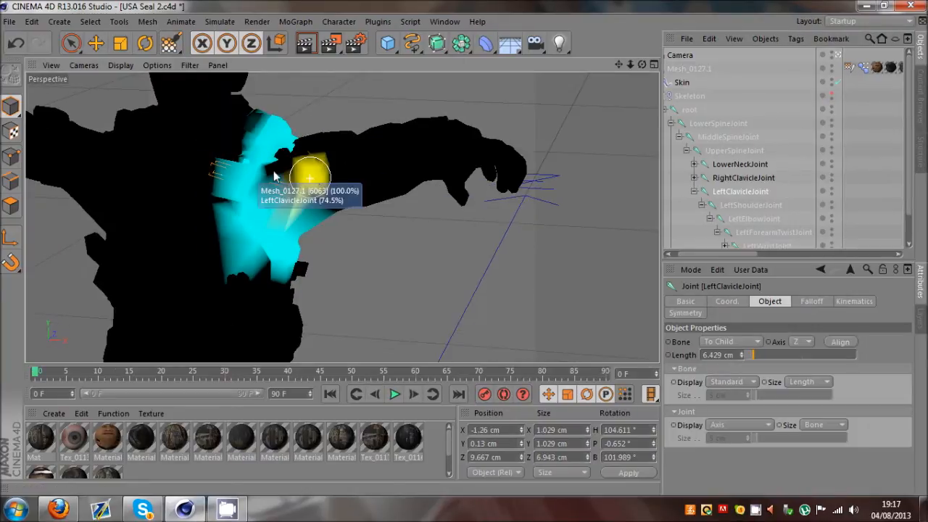
# Move the root joint forward along the world Z axis to about 285 cm to pull the rig away from stray vertices
pyautogui.click(96, 43)
pyautogui.moveTo(631, 65); pyautogui.dragTo(464, 253)
pyautogui.scroll(-5, 500, 259)
pyautogui.scroll(-2, 578, 174)
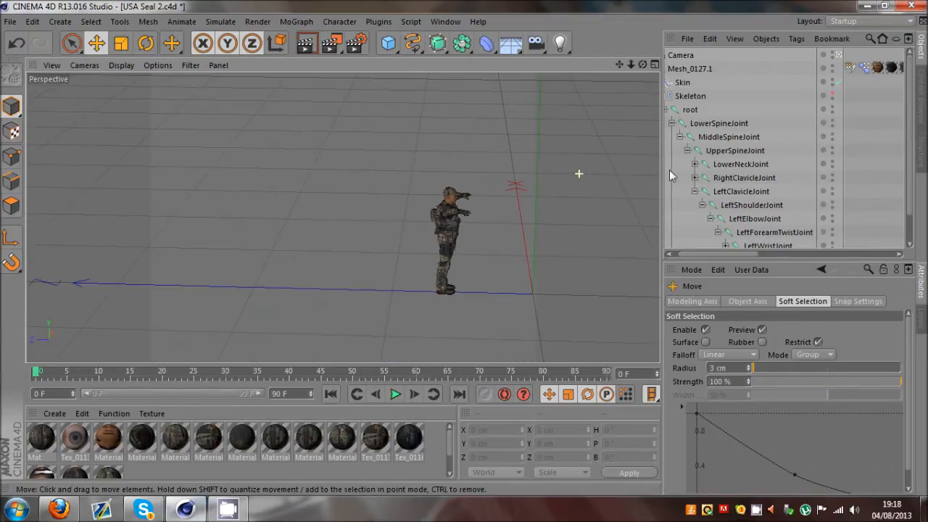
pyautogui.moveTo(712, 253); pyautogui.dragTo(700, 253)
pyautogui.click(705, 109)
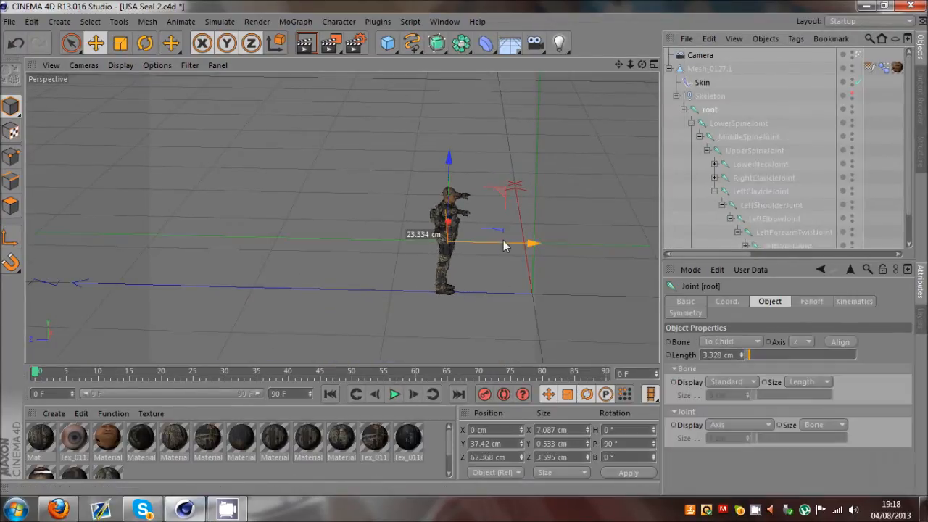
pyautogui.moveTo(520, 244); pyautogui.dragTo(205, 253)
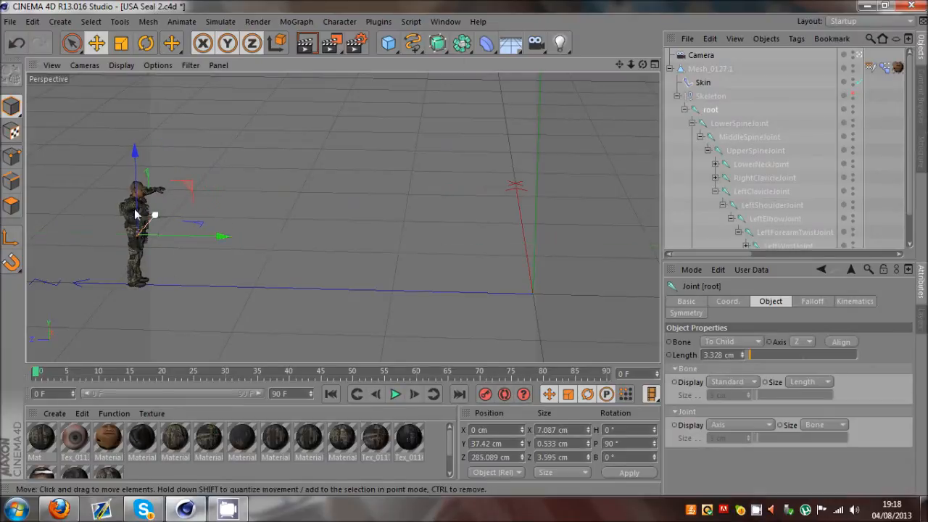
# Paint RightClavicleJoint weight with the Weight Tool onto the thin spikes stretching out from the right side of the chest
pyautogui.scroll(5, 158, 253)
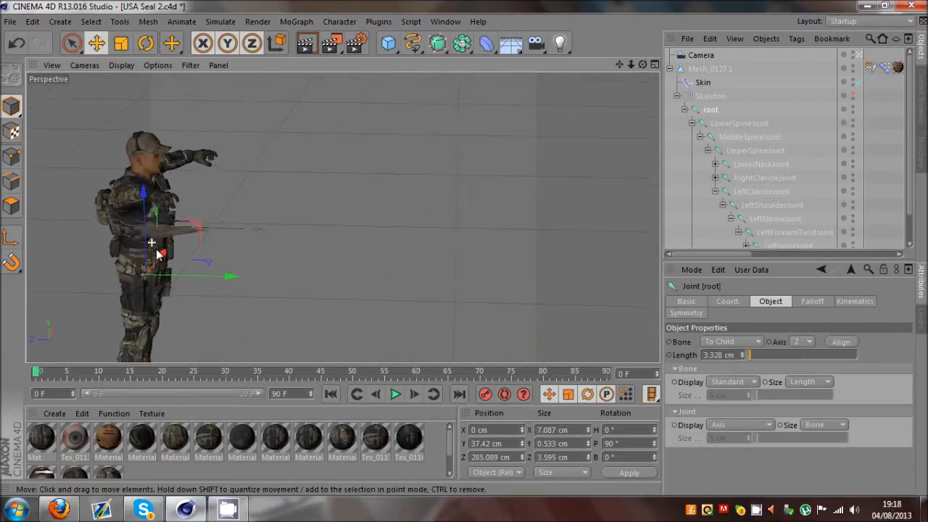
pyautogui.scroll(6, 157, 250)
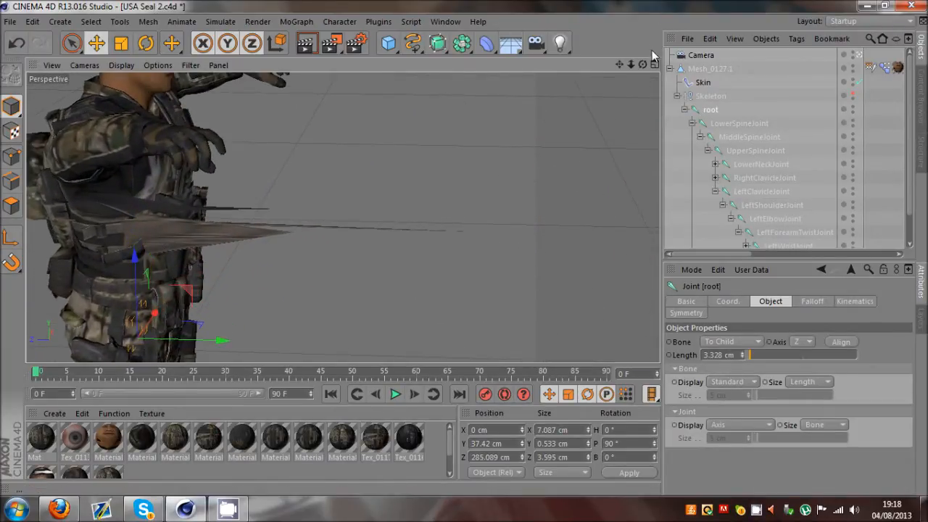
pyautogui.moveTo(642, 64)
pyautogui.mouseDown()
pyautogui.moveTo(466, 253)
pyautogui.moveTo(643, 61)
pyautogui.mouseUp()
pyautogui.click(338, 21)
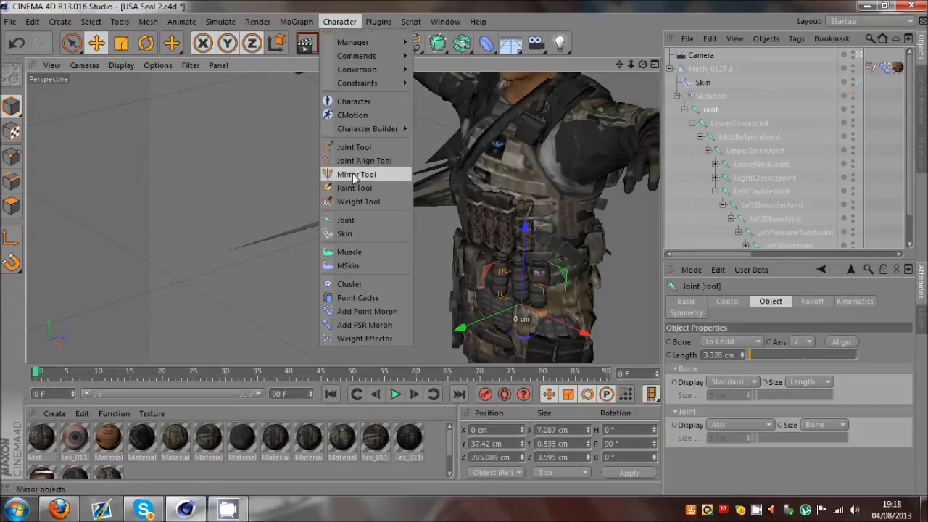
pyautogui.click(356, 197)
pyautogui.click(876, 139)
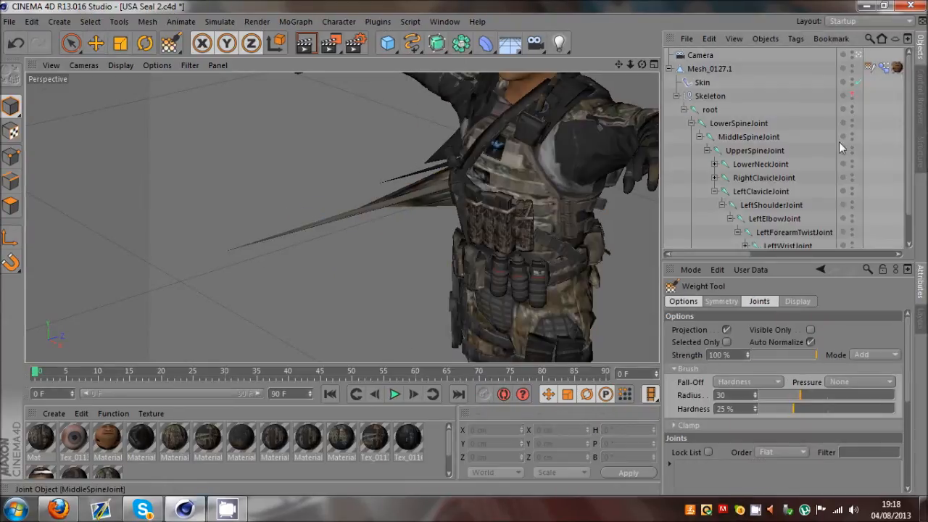
pyautogui.click(763, 178)
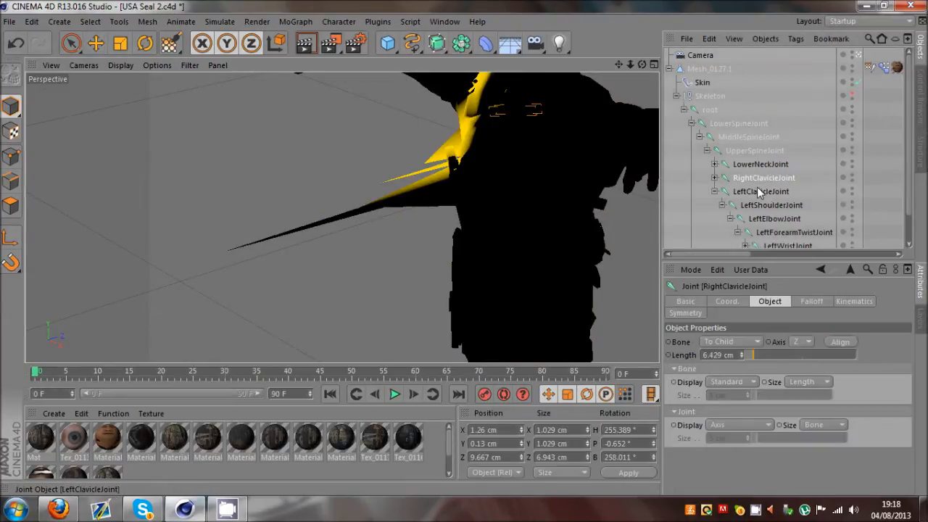
pyautogui.click(165, 46)
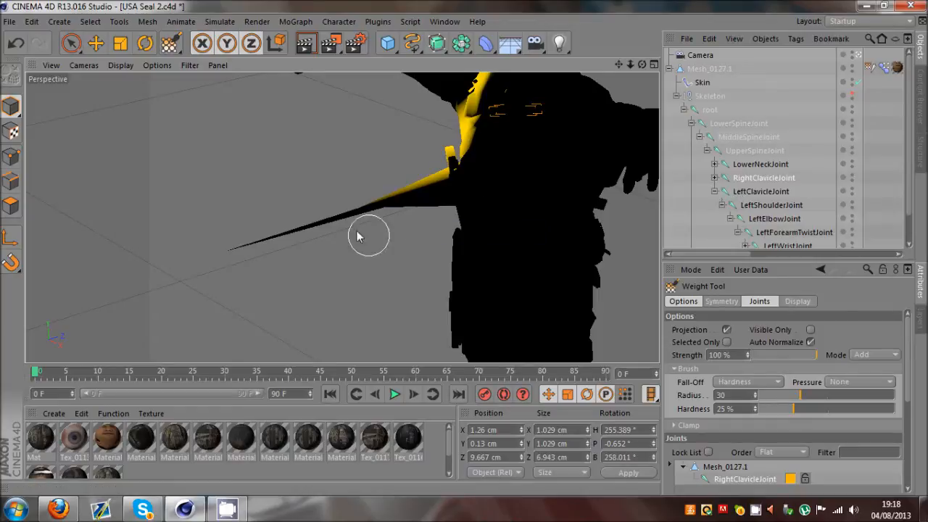
# Paint MiddleSpineJoint weight onto the long spike at the right side of the vest
pyautogui.click(738, 136)
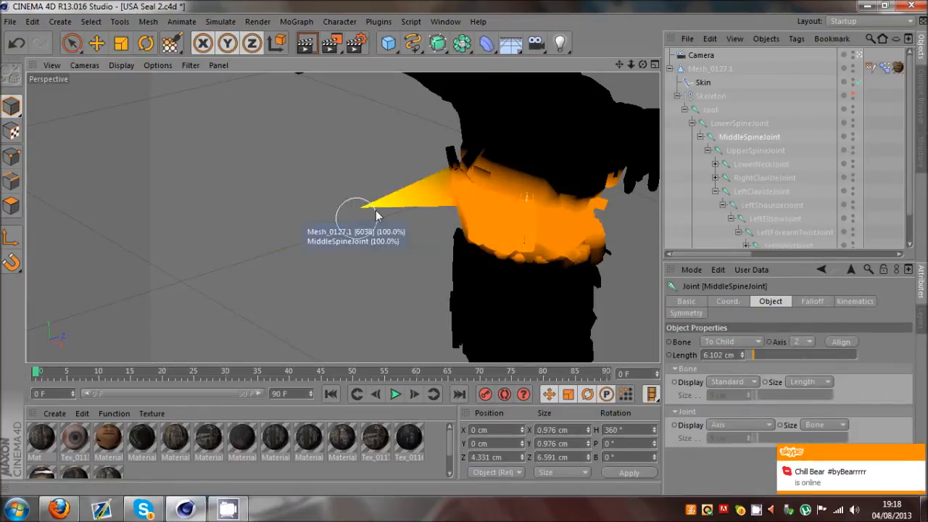
pyautogui.moveTo(642, 64); pyautogui.dragTo(464, 252)
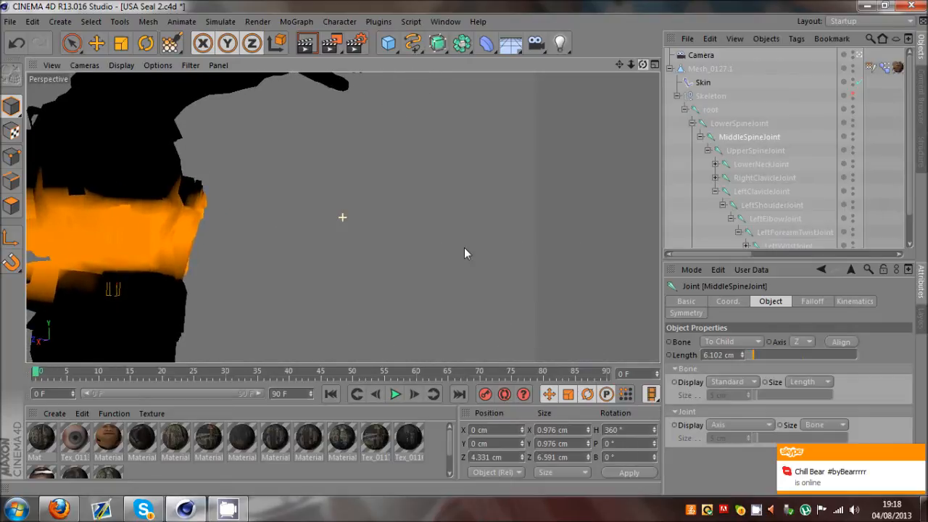
pyautogui.scroll(1, 172, 139)
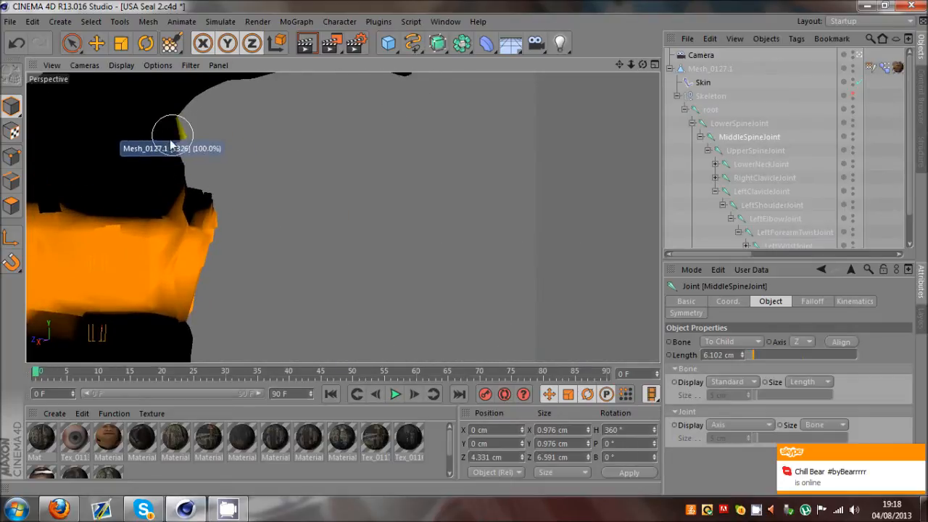
# Examine the RightClavicleJoint weights around the right armpit, clear the selection and check the soldier from several angles
pyautogui.click(754, 177)
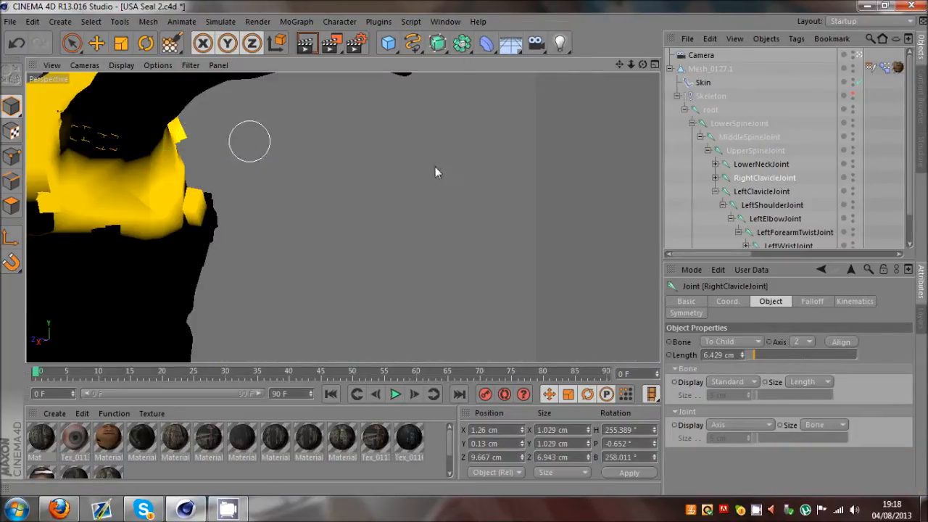
pyautogui.moveTo(642, 66); pyautogui.dragTo(464, 247)
pyautogui.click(470, 127)
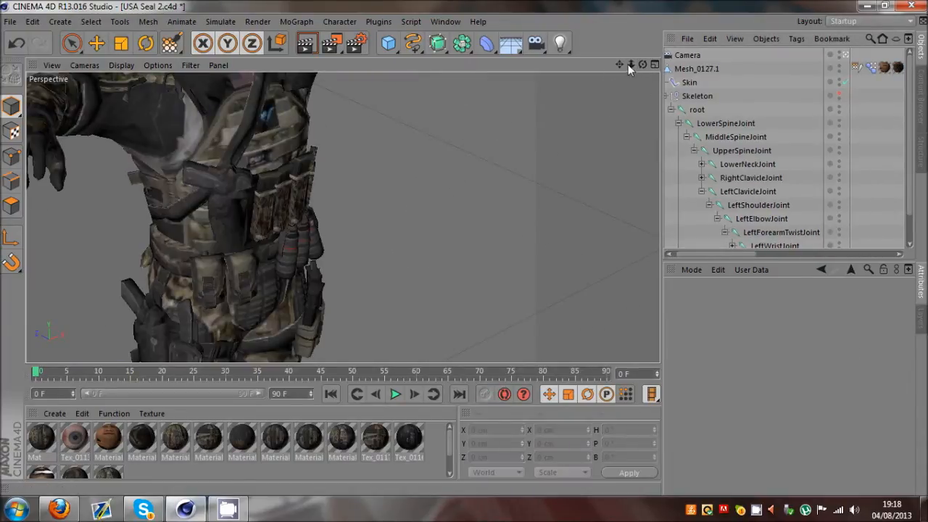
pyautogui.moveTo(621, 65); pyautogui.dragTo(464, 247)
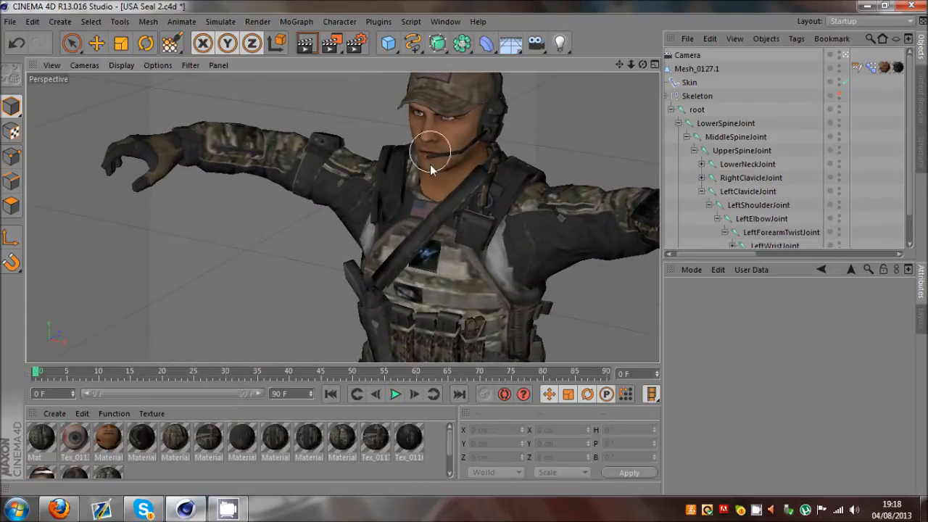
pyautogui.scroll(-4, 368, 114)
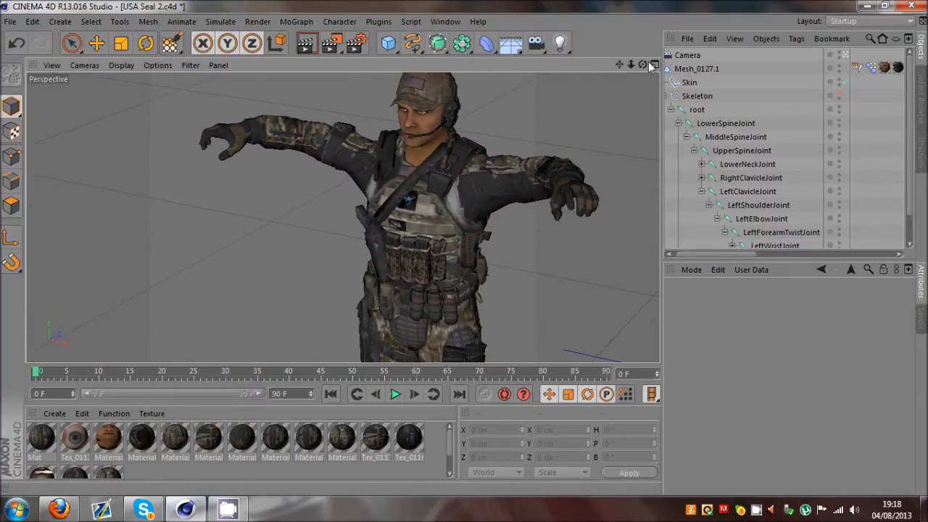
pyautogui.moveTo(643, 64)
pyautogui.mouseDown()
pyautogui.moveTo(464, 247)
pyautogui.moveTo(635, 67)
pyautogui.mouseUp()
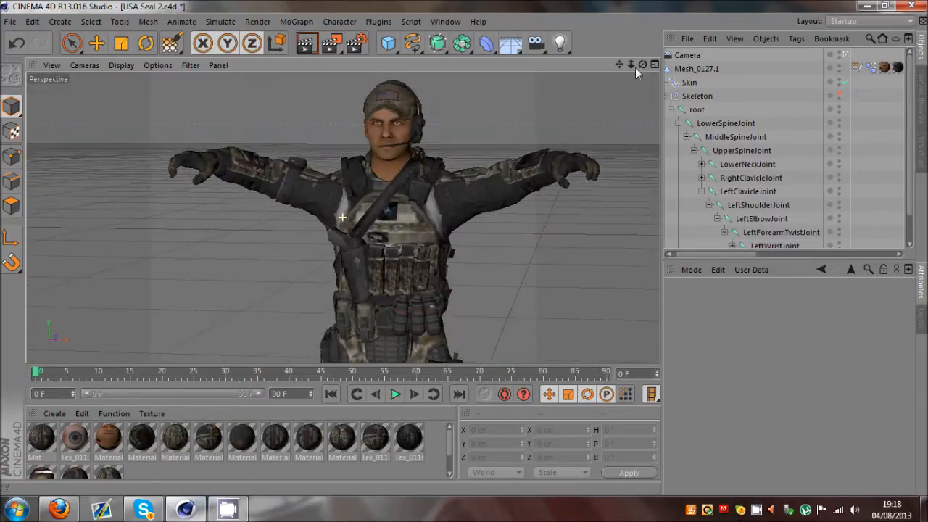
pyautogui.scroll(-4, 328, 131)
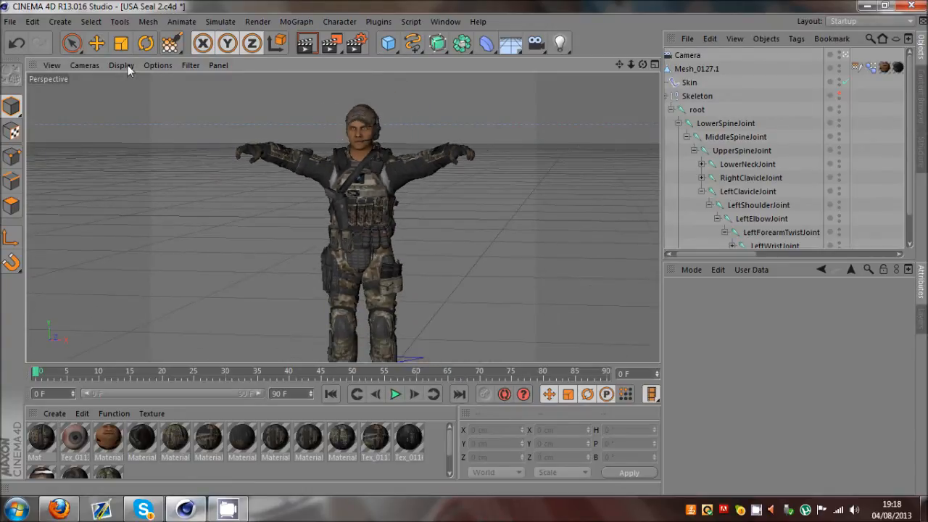
# Set the root joint's Z position to 0 cm
pyautogui.press('e')
pyautogui.click(683, 110)
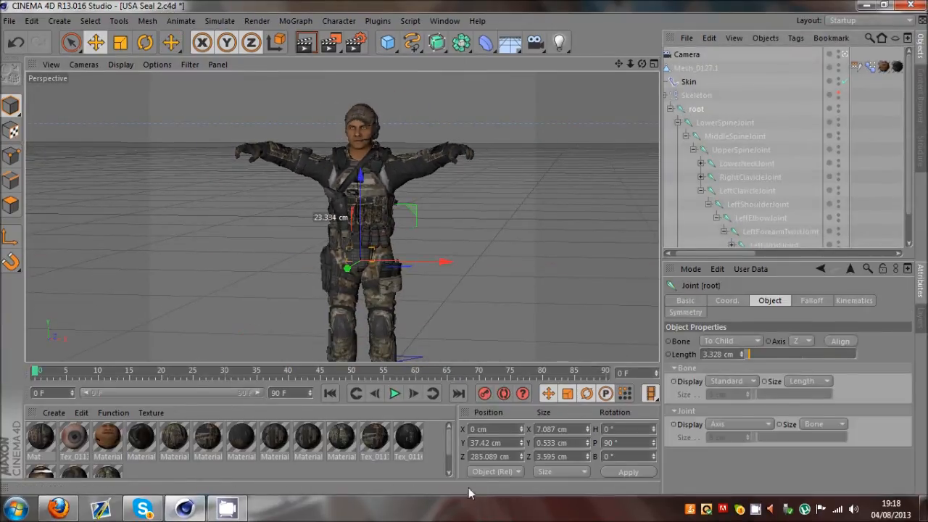
pyautogui.write('0')
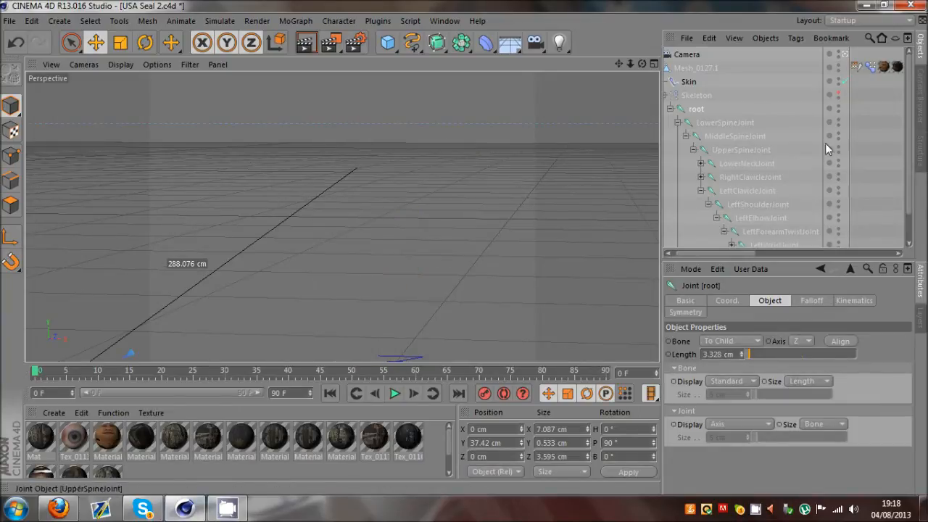
# Delete the Camera object from the scene and bring the soldier back into view
pyautogui.click(688, 57)
pyautogui.moveTo(629, 64); pyautogui.dragTo(463, 248)
pyautogui.click(698, 53)
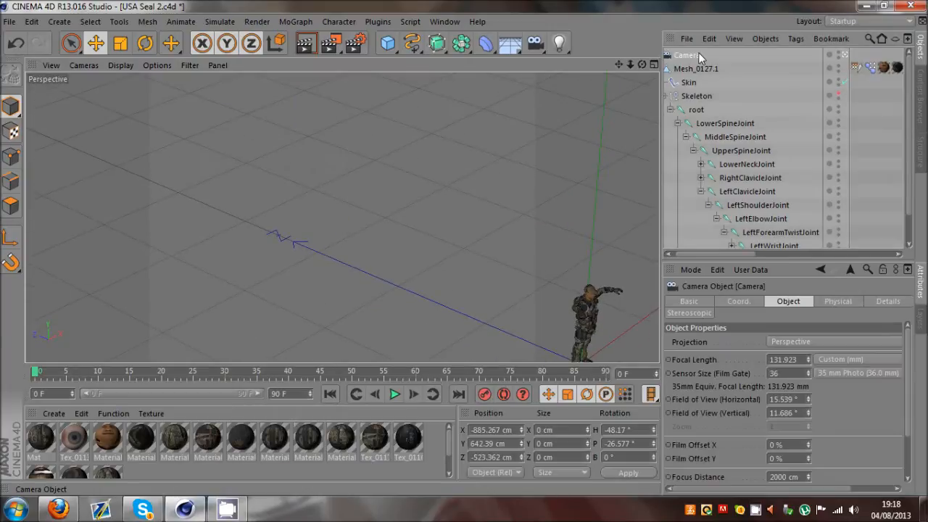
pyautogui.press('Delete')
pyautogui.moveTo(630, 64)
pyautogui.mouseDown()
pyautogui.moveTo(462, 248)
pyautogui.moveTo(630, 65)
pyautogui.moveTo(463, 247)
pyautogui.moveTo(618, 65)
pyautogui.mouseUp()
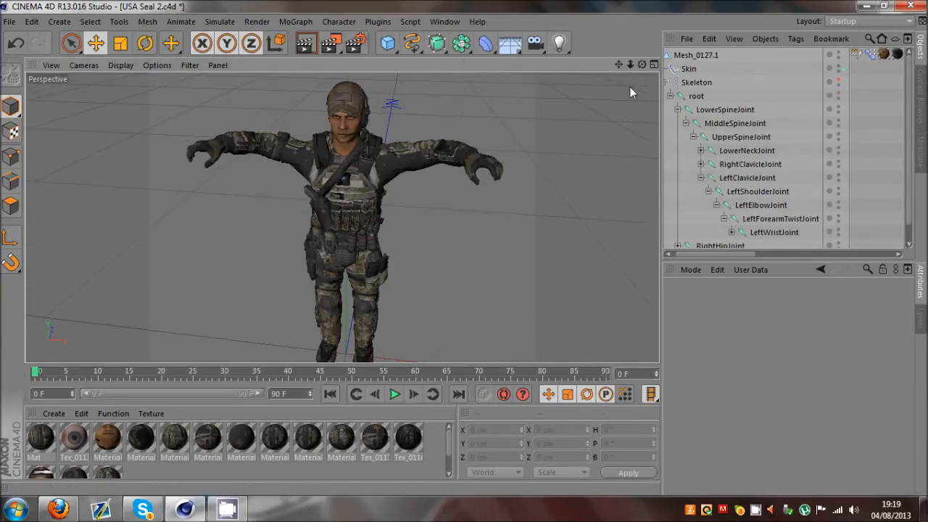
# Rotate the LeftShoulderJoint so the left arm hangs down beside the body, with a pitch of about -41°
pyautogui.click(767, 195)
pyautogui.press('r')
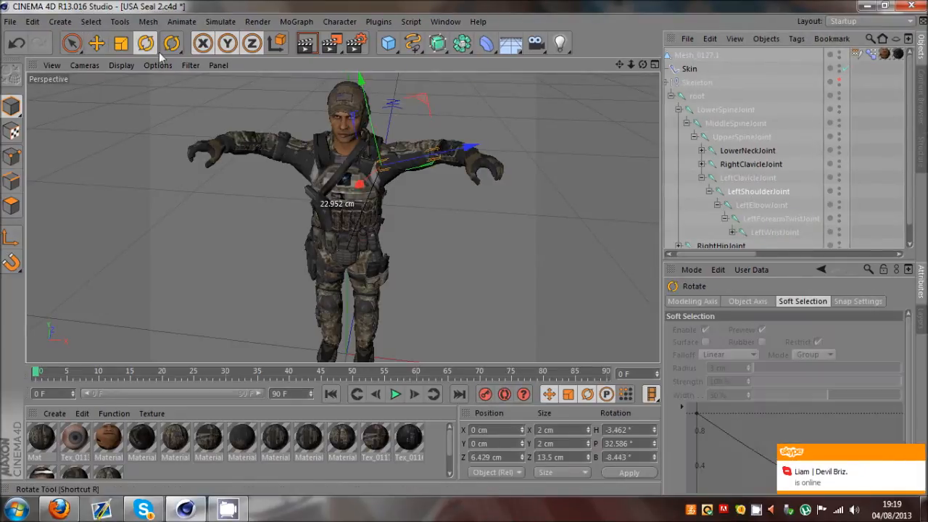
pyautogui.moveTo(398, 124); pyautogui.dragTo(438, 170)
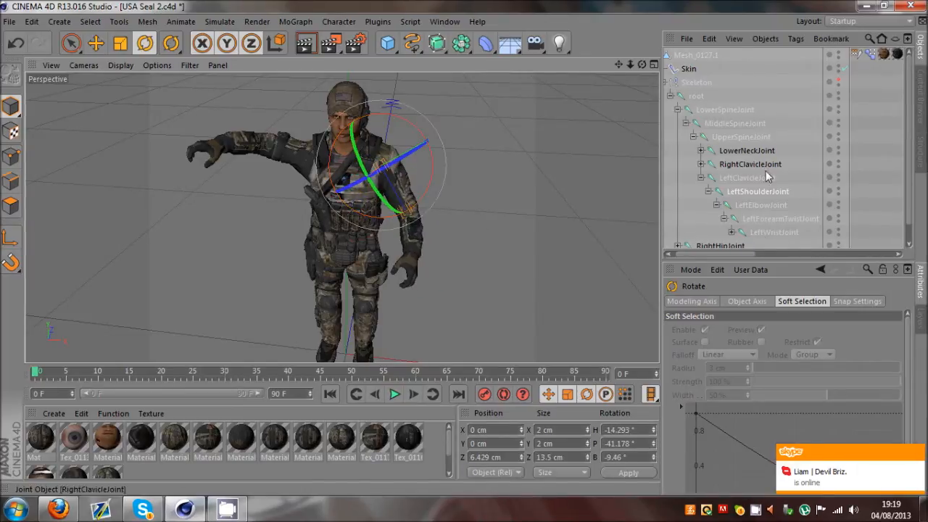
# Expand the RightClavicleJoint hierarchy and rotate the RightShoulderJoint so the right arm hangs down beside the body
pyautogui.click(717, 176)
pyautogui.click(700, 164)
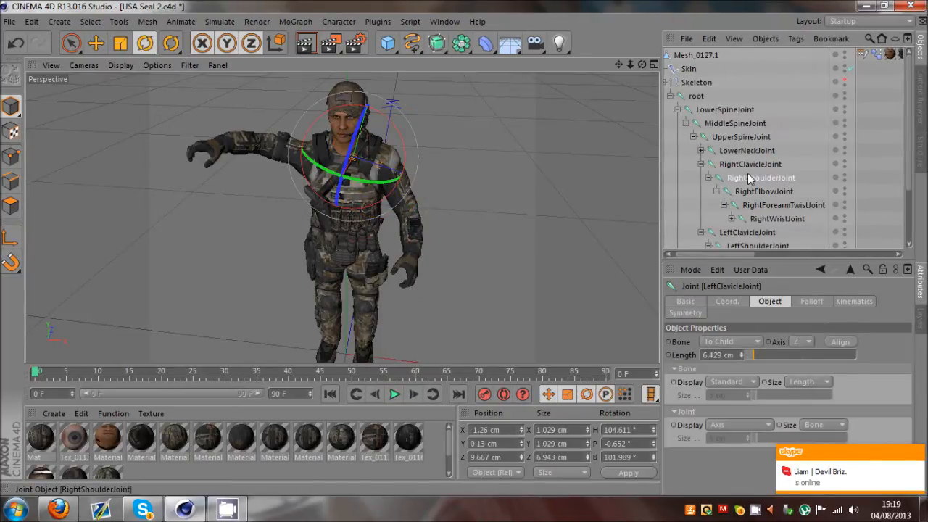
pyautogui.click(761, 178)
pyautogui.moveTo(322, 114); pyautogui.dragTo(272, 158)
pyautogui.click(388, 281)
# Test the right leg's deformation by rotating the RightHipJoint outward about 28.6°, and undo the rotation
pyautogui.keyDown('alt'); pyautogui.moveTo(464, 253); pyautogui.dragTo(464, 164, button='middle'); pyautogui.keyUp('alt')
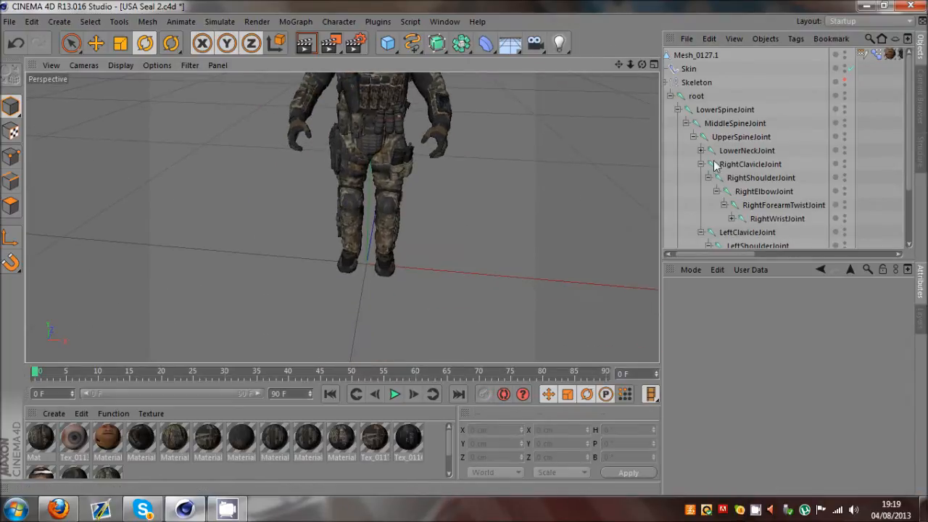
pyautogui.scroll(-5, 716, 212)
pyautogui.click(700, 229)
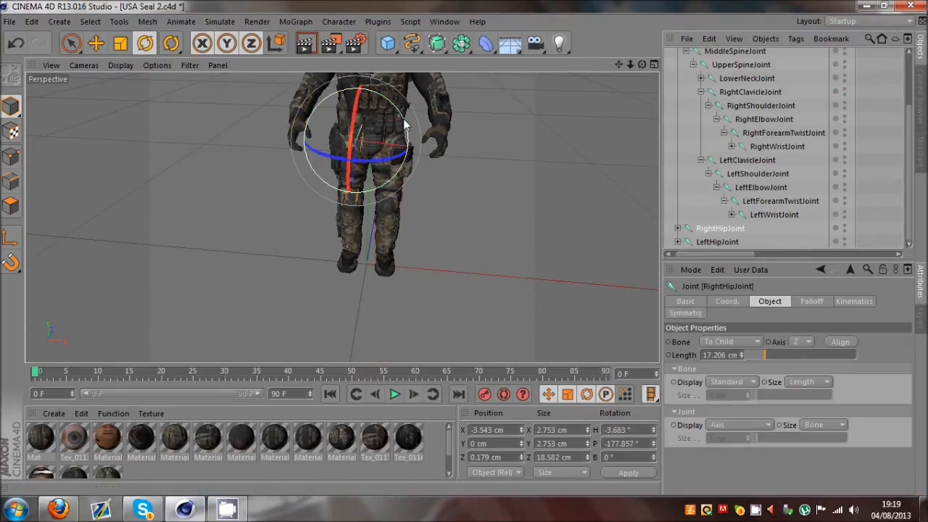
pyautogui.moveTo(407, 132); pyautogui.dragTo(427, 145)
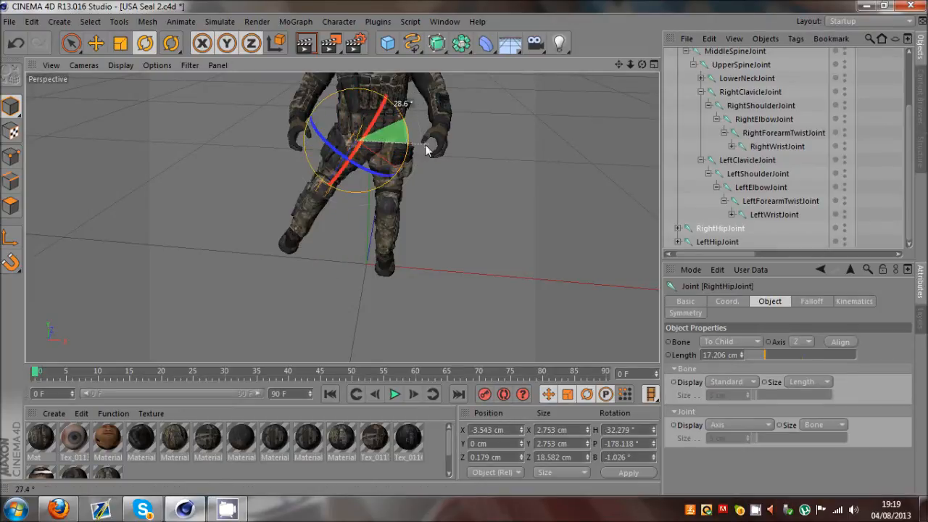
pyautogui.scroll(5, 368, 166)
pyautogui.scroll(-2, 350, 132)
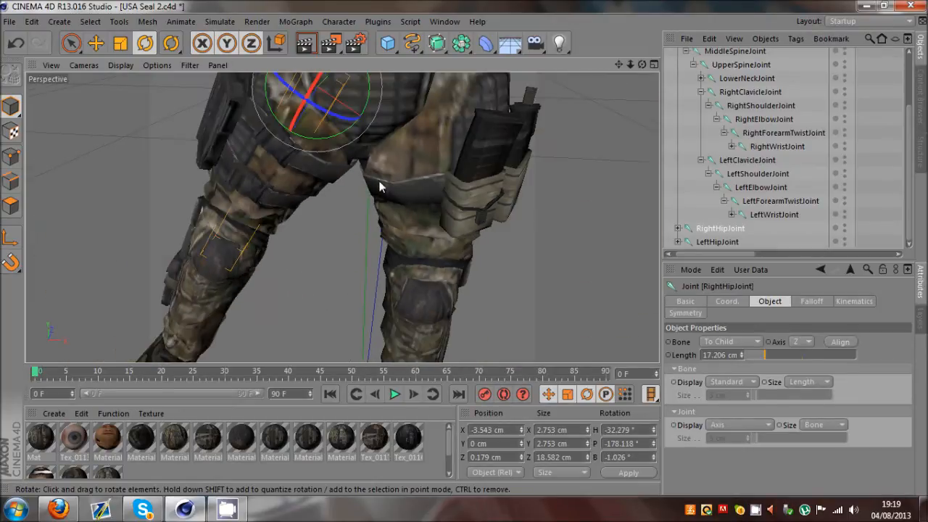
pyautogui.moveTo(338, 140); pyautogui.dragTo(346, 159)
pyautogui.hotkey('ctrl', 'z')
# Set the Weight Tool to Erase mode and remove the RightHipJoint's weights from the inner side of the left thigh
pyautogui.click(339, 21)
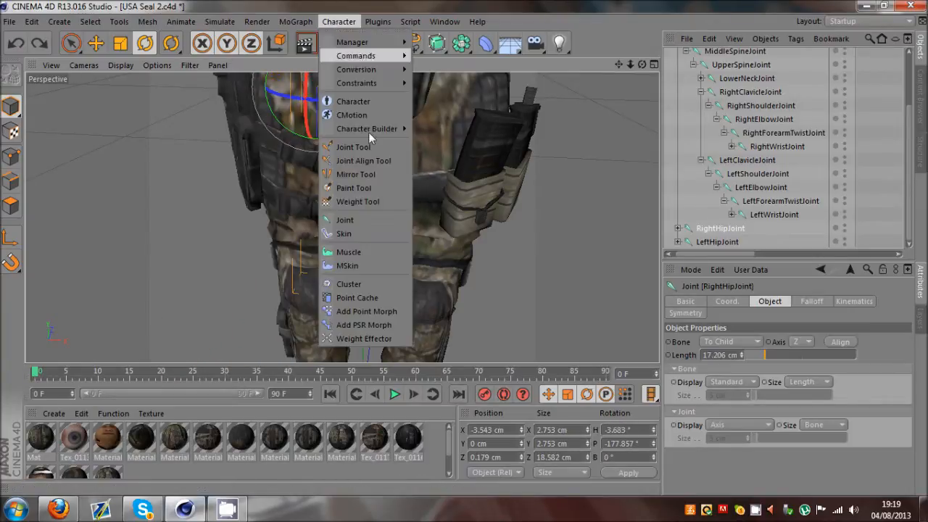
pyautogui.click(374, 209)
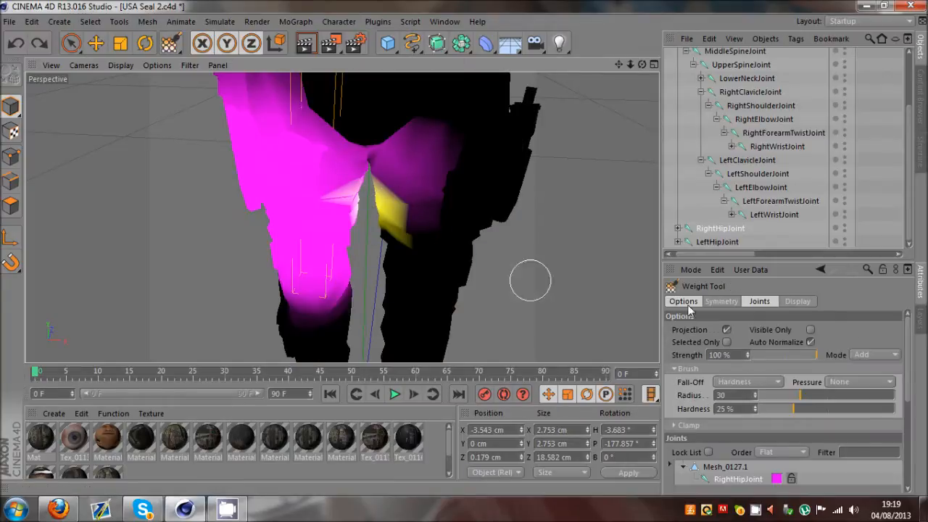
pyautogui.click(862, 356)
pyautogui.click(864, 246)
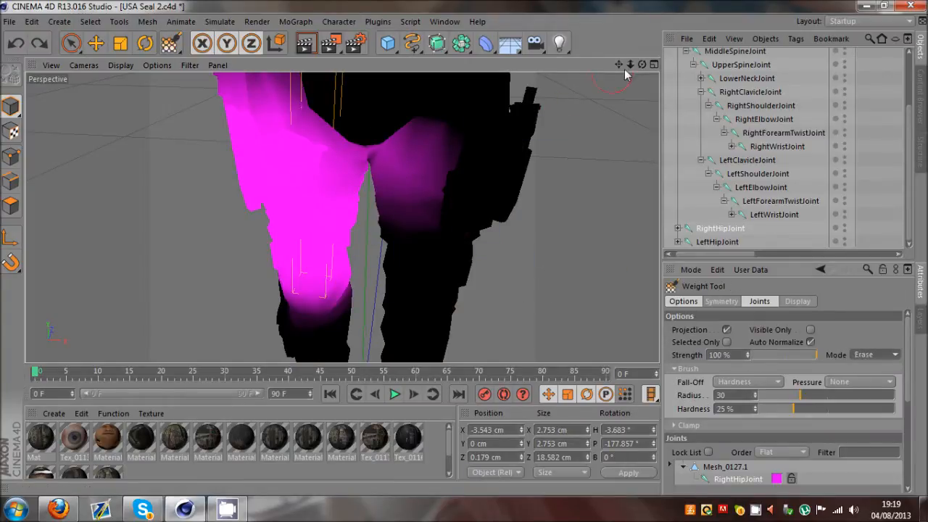
pyautogui.moveTo(641, 64)
pyautogui.mouseDown()
pyautogui.moveTo(472, 237)
pyautogui.moveTo(456, 273)
pyautogui.moveTo(463, 243)
pyautogui.moveTo(451, 219)
pyautogui.mouseUp()
pyautogui.moveTo(385, 203)
pyautogui.mouseDown()
pyautogui.moveTo(371, 167)
pyautogui.moveTo(353, 192)
pyautogui.mouseUp()
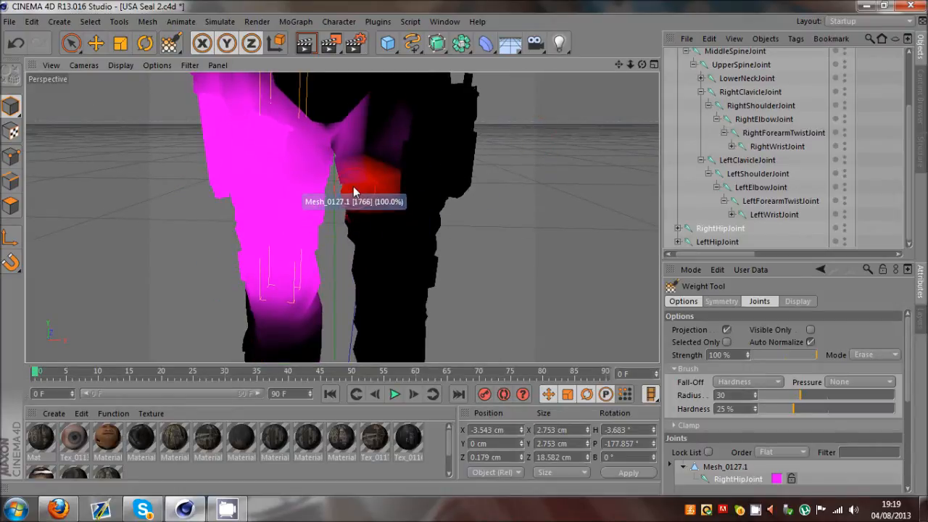
# Erase the remaining RightHipJoint weights beside the crotch and across the upper left thigh and hip
pyautogui.scroll(4, 334, 150)
pyautogui.scroll(-2, 334, 150)
pyautogui.moveTo(336, 160); pyautogui.dragTo(363, 225)
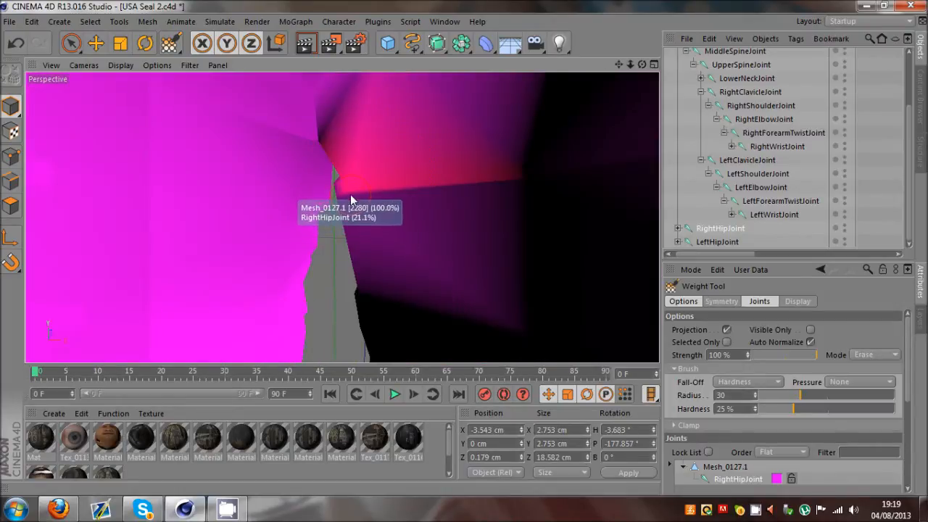
pyautogui.moveTo(353, 191); pyautogui.dragTo(353, 187)
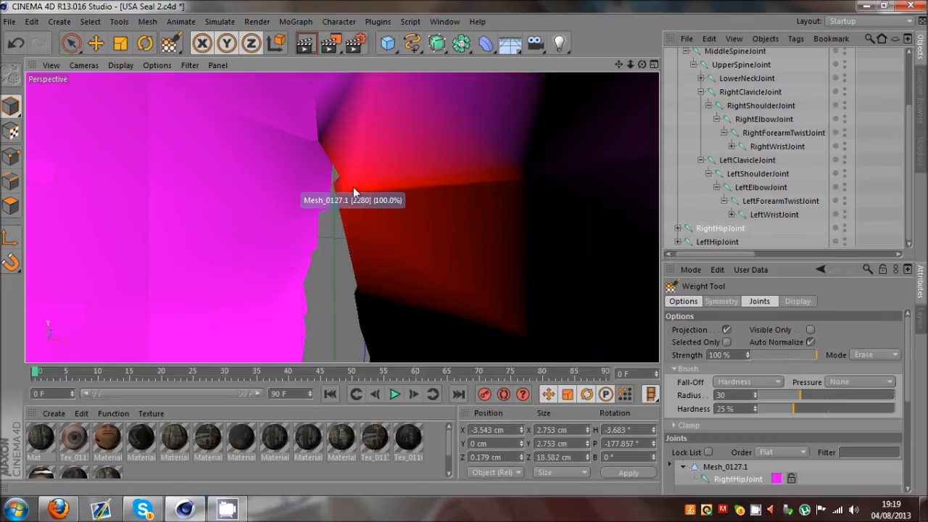
pyautogui.scroll(-5, 438, 237)
pyautogui.moveTo(517, 149); pyautogui.dragTo(518, 164)
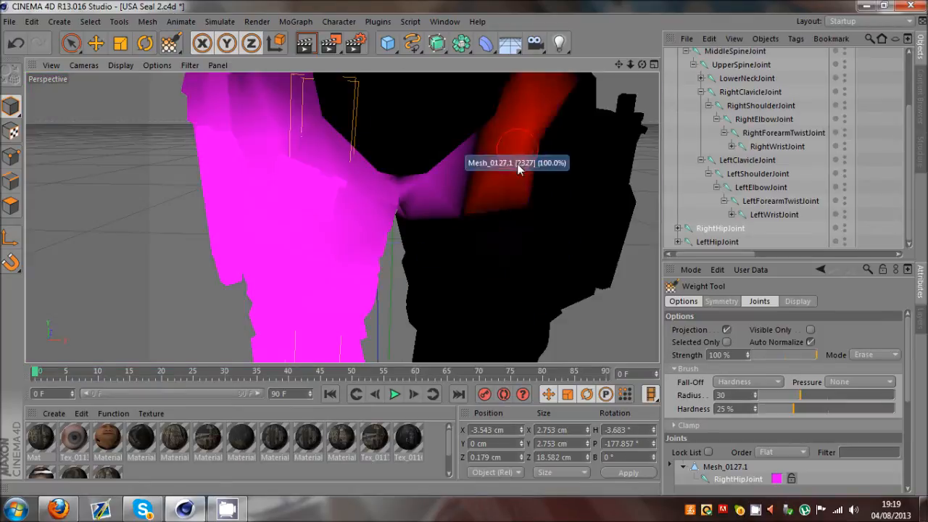
pyautogui.moveTo(438, 214)
pyautogui.mouseDown()
pyautogui.moveTo(432, 168)
pyautogui.moveTo(425, 227)
pyautogui.mouseUp()
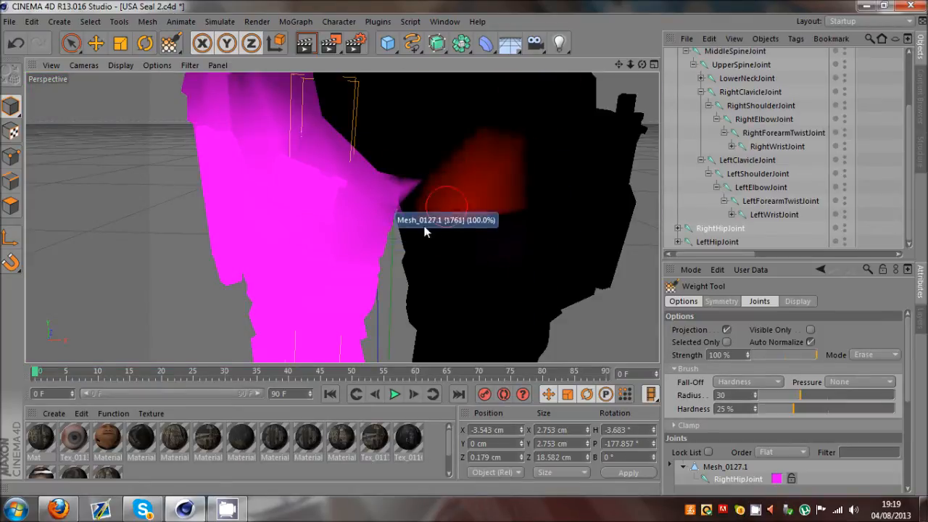
pyautogui.scroll(-5, 426, 230)
pyautogui.scroll(4, 266, 145)
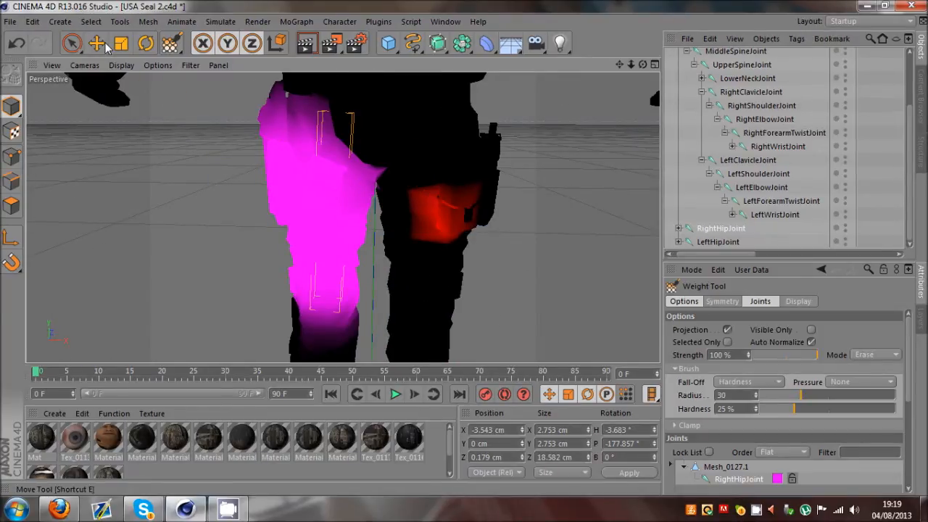
# Erase the LeftHipJoint's weights from the right inner thigh and crotch area, and leave weight painting
pyautogui.click(707, 243)
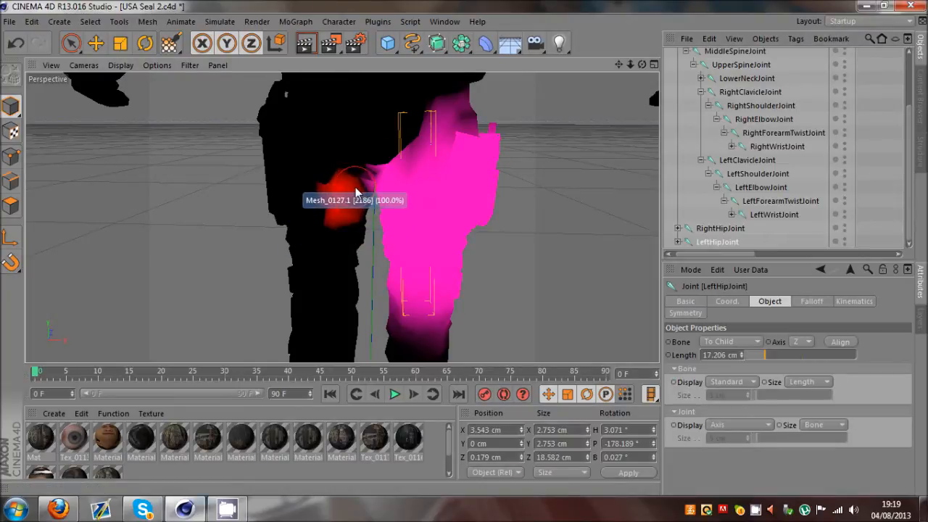
pyautogui.scroll(5, 355, 192)
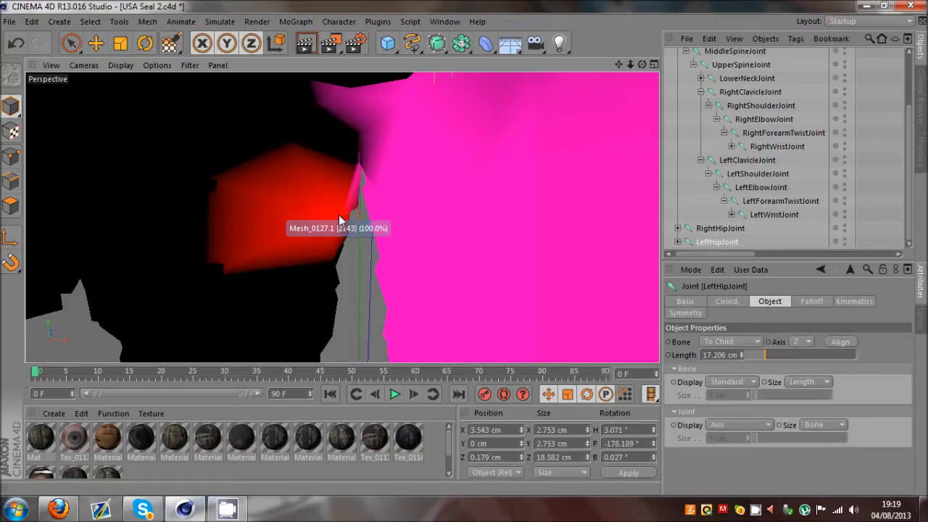
pyautogui.scroll(-8, 336, 96)
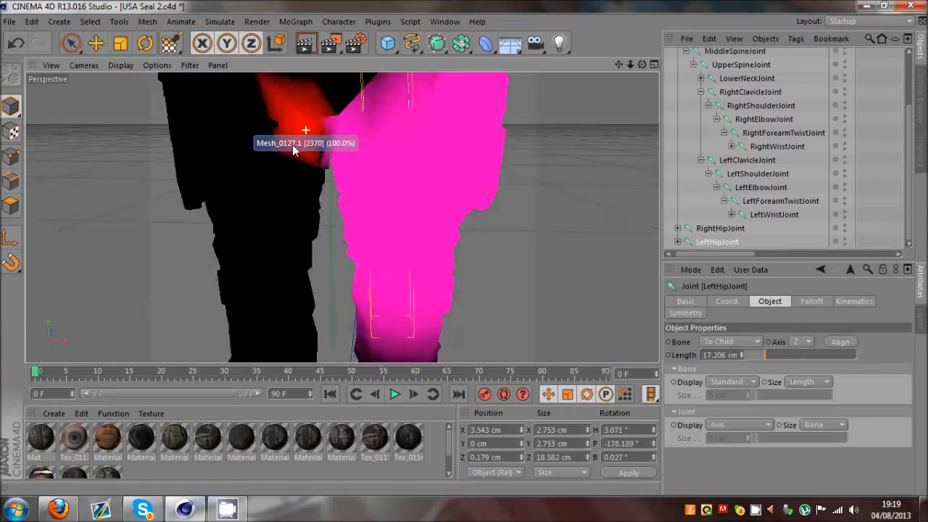
pyautogui.click(95, 44)
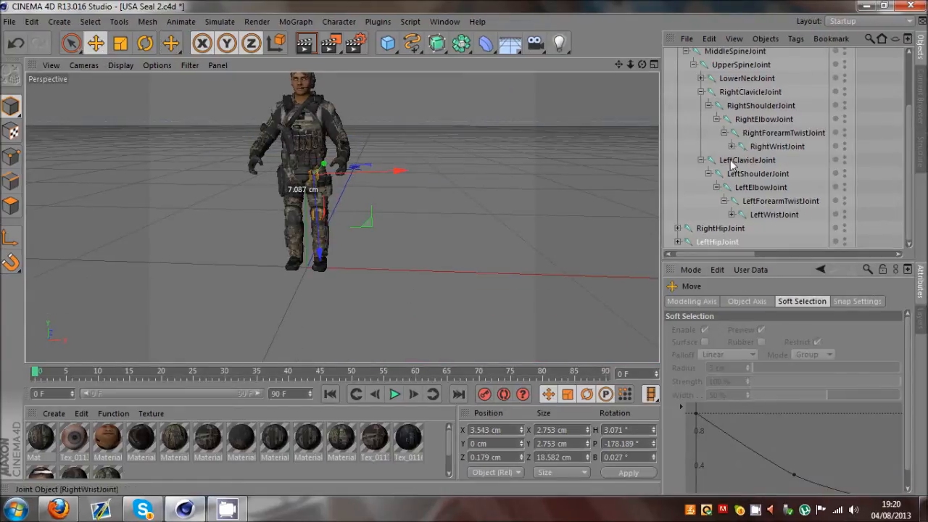
# Test the rig by moving the root joint to about 45 cm along Z, and inspect the crotch area for stray points
pyautogui.scroll(2, 730, 161)
pyautogui.click(697, 96)
pyautogui.moveTo(290, 192); pyautogui.dragTo(593, 87)
pyautogui.moveTo(642, 63); pyautogui.dragTo(336, 186)
pyautogui.scroll(6, 319, 156)
pyautogui.scroll(2, 310, 142)
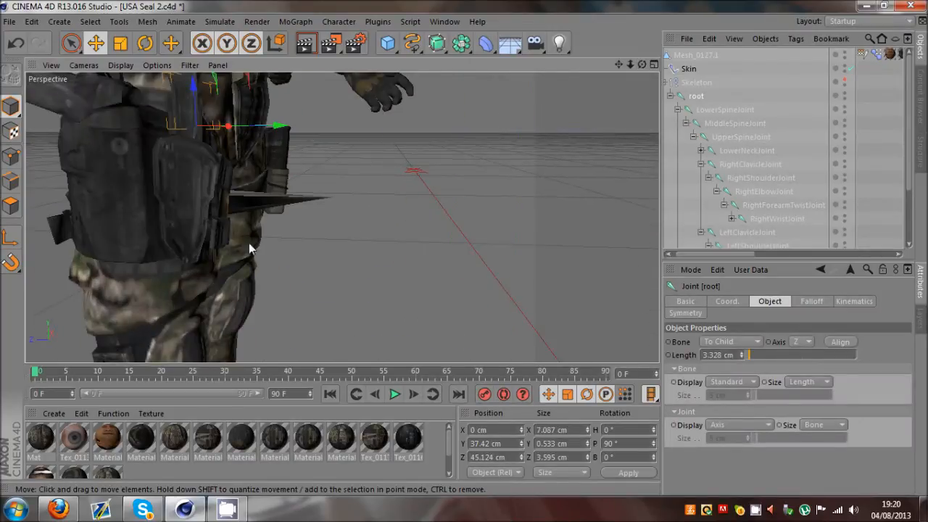
pyautogui.keyDown('alt'); pyautogui.moveTo(464, 248); pyautogui.dragTo(464, 248); pyautogui.keyUp('alt')
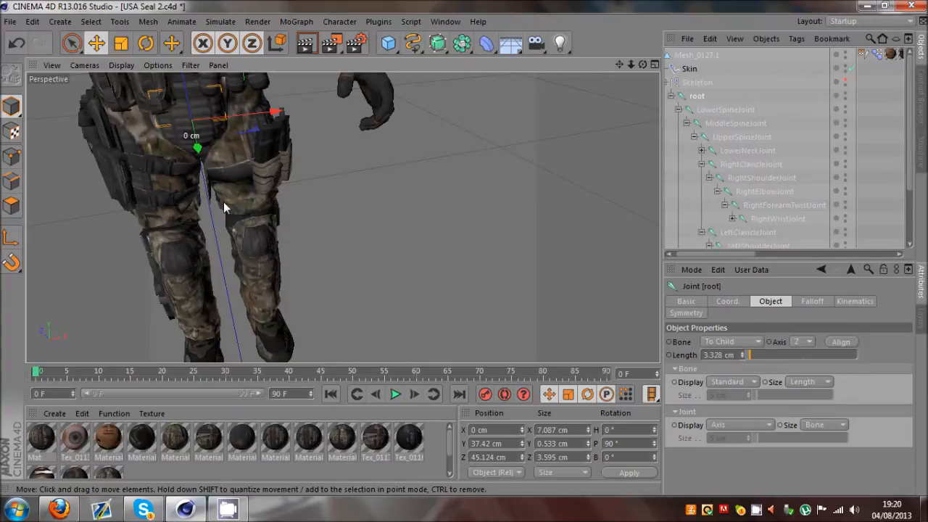
pyautogui.scroll(-3, 705, 188)
# Set the Weight Tool to Add mode and paint LeftHipJoint weight onto the stray spike of points at the crotch
pyautogui.click(704, 241)
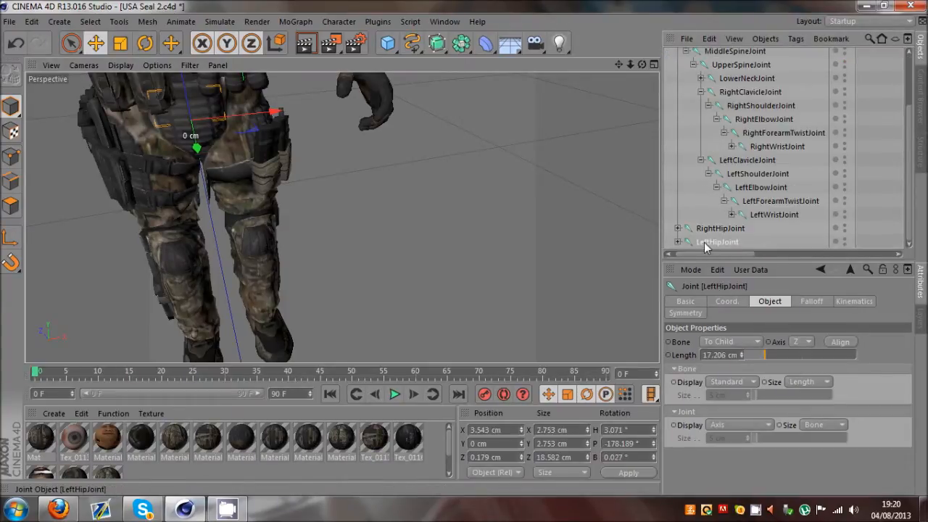
pyautogui.click(341, 22)
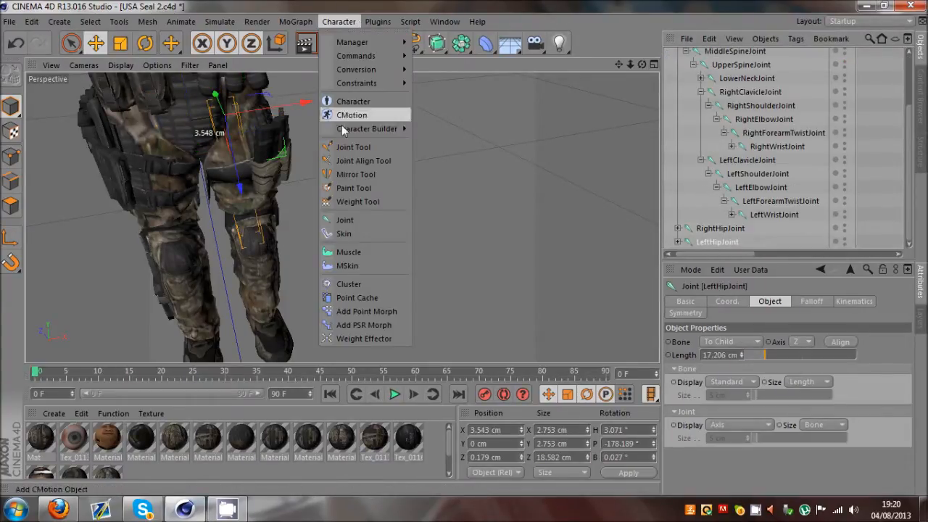
pyautogui.click(363, 202)
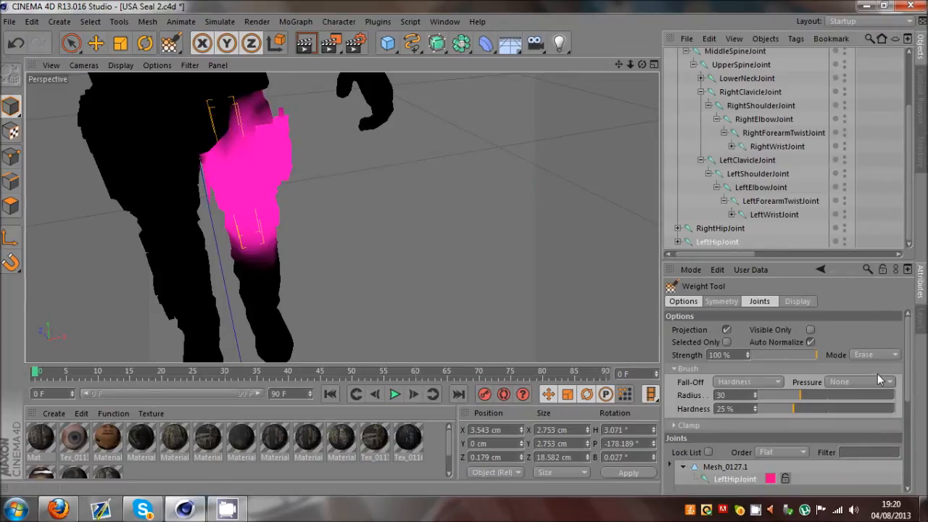
pyautogui.click(877, 355)
pyautogui.click(861, 219)
pyautogui.moveTo(478, 243)
pyautogui.keyDown('alt'); pyautogui.mouseDown()
pyautogui.moveTo(464, 251)
pyautogui.moveTo(505, 193)
pyautogui.mouseUp(); pyautogui.keyUp('alt')
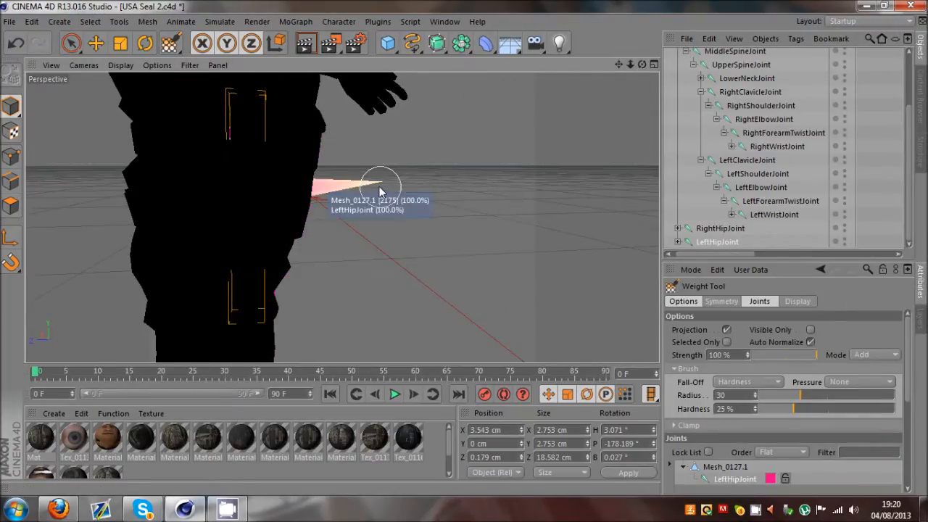
pyautogui.keyDown('alt'); pyautogui.moveTo(436, 253); pyautogui.dragTo(462, 251); pyautogui.keyUp('alt')
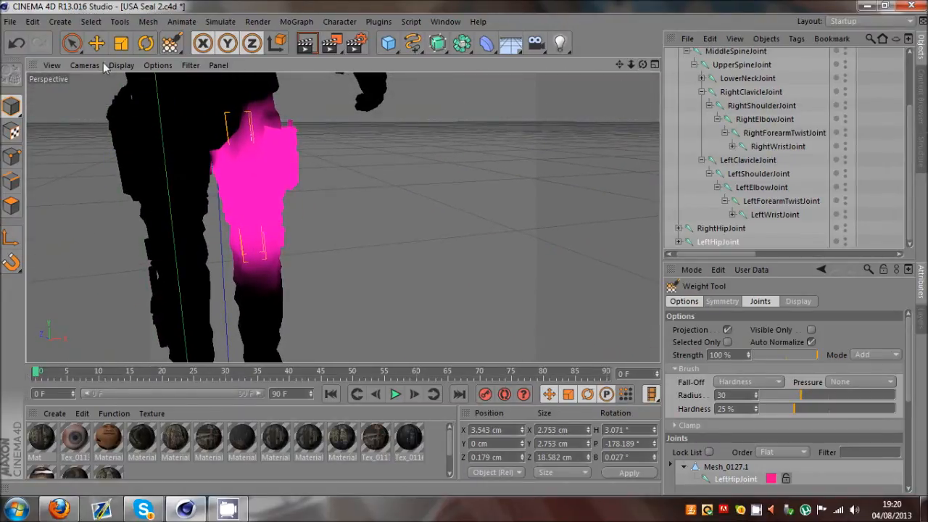
# Set the root joint's Z position to 0 cm and deselect it
pyautogui.click(96, 43)
pyautogui.scroll(-5, 331, 179)
pyautogui.scroll(3, 698, 107)
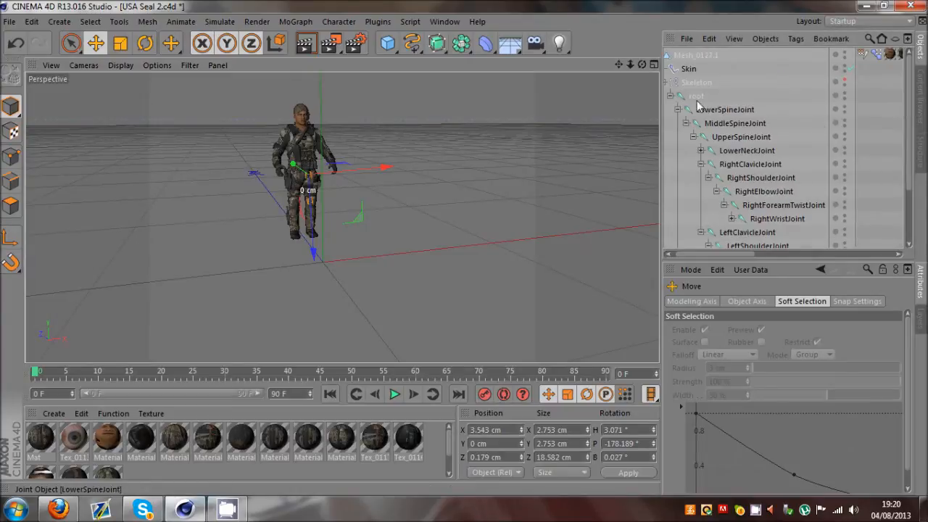
pyautogui.click(696, 95)
pyautogui.write('0')
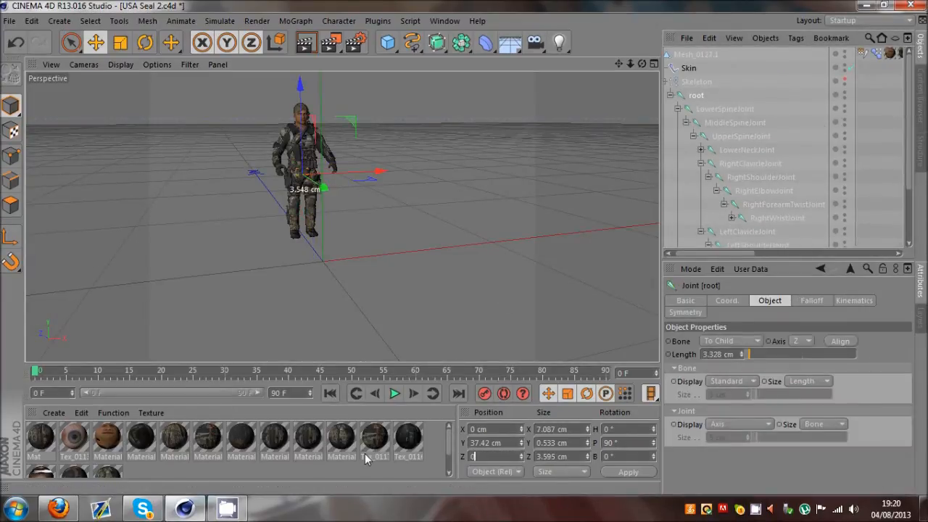
pyautogui.press('Return')
pyautogui.click(434, 131)
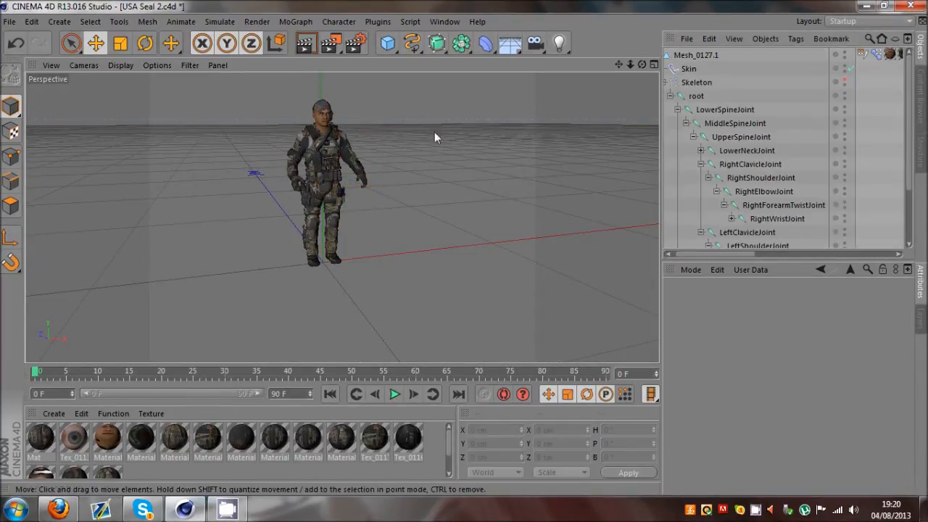
# Test the torso's deformation by rotating the MiddleSpineJoint about 19.5° in bank, and undo the rotation
pyautogui.scroll(3, 243, 106)
pyautogui.scroll(-3, 137, 98)
pyautogui.scroll(4, 242, 152)
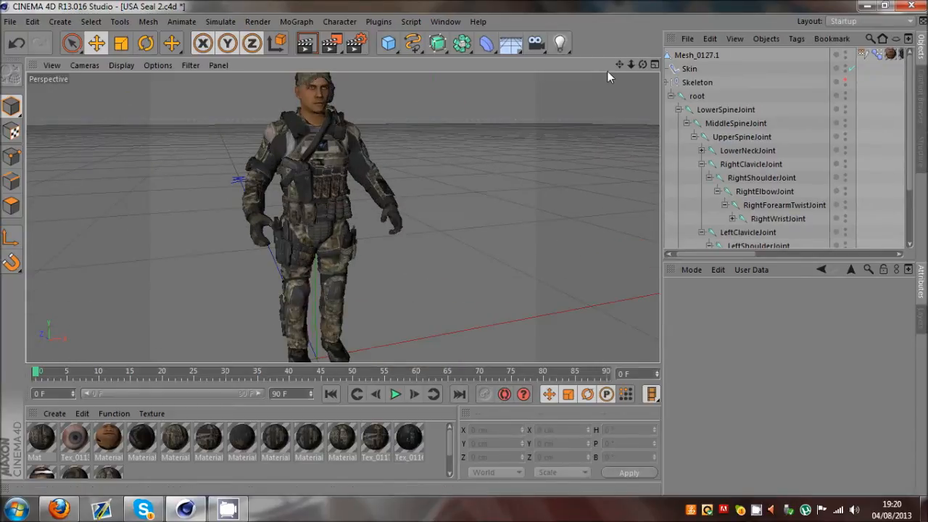
pyautogui.moveTo(642, 65); pyautogui.dragTo(536, 249)
pyautogui.scroll(4, 196, 119)
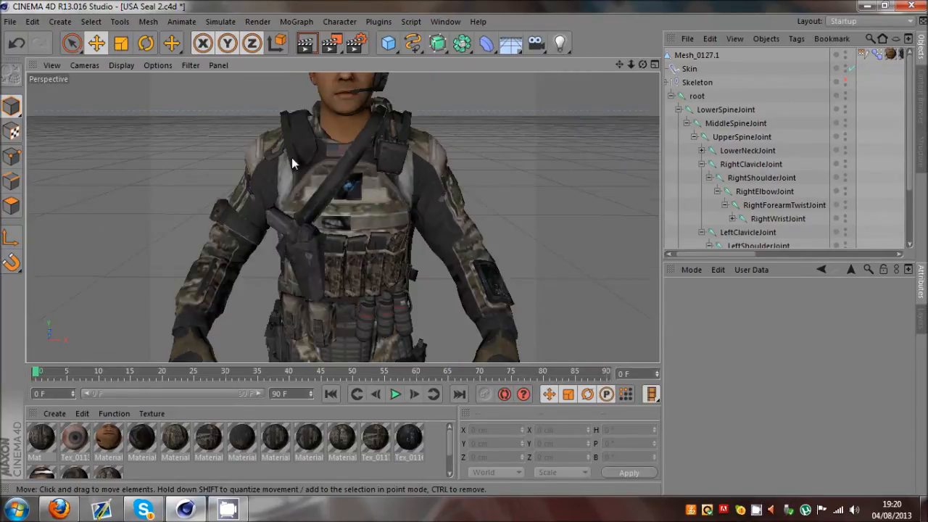
pyautogui.click(734, 123)
pyautogui.press('r')
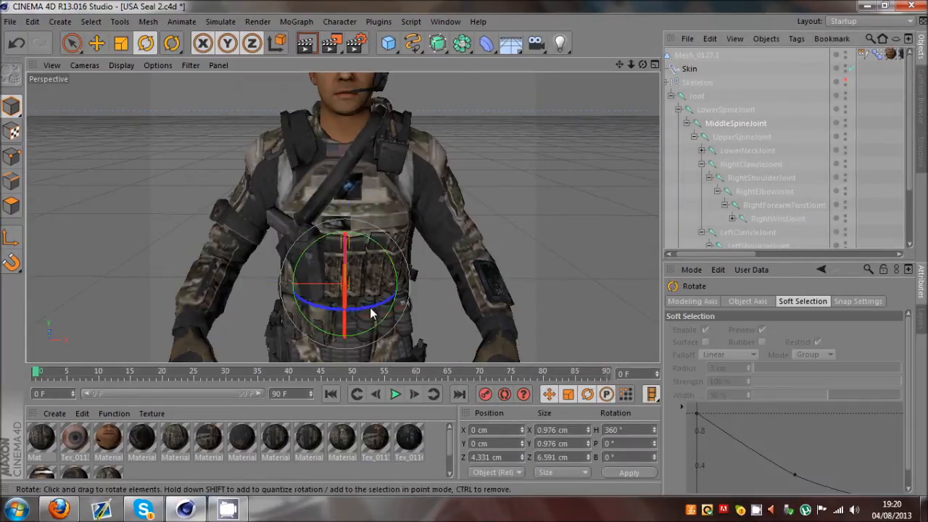
pyautogui.moveTo(357, 313); pyautogui.dragTo(325, 320)
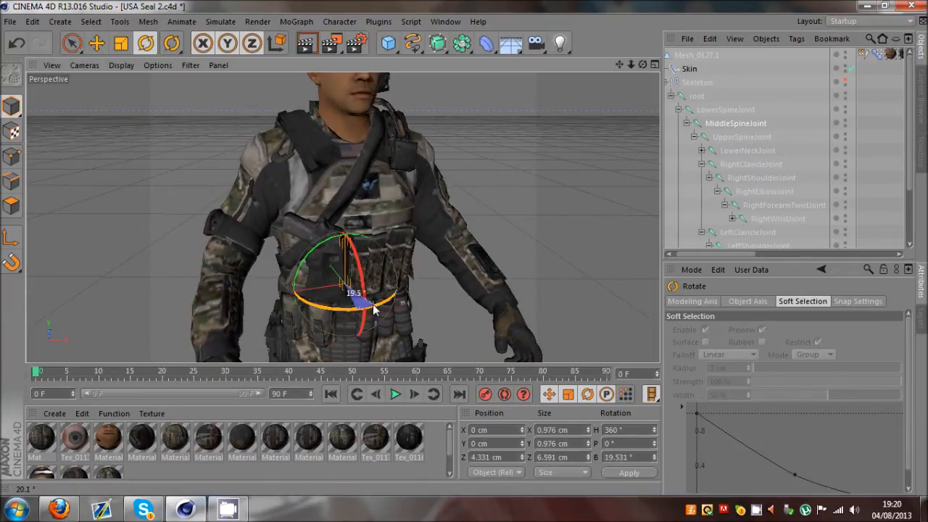
pyautogui.scroll(2, 323, 321)
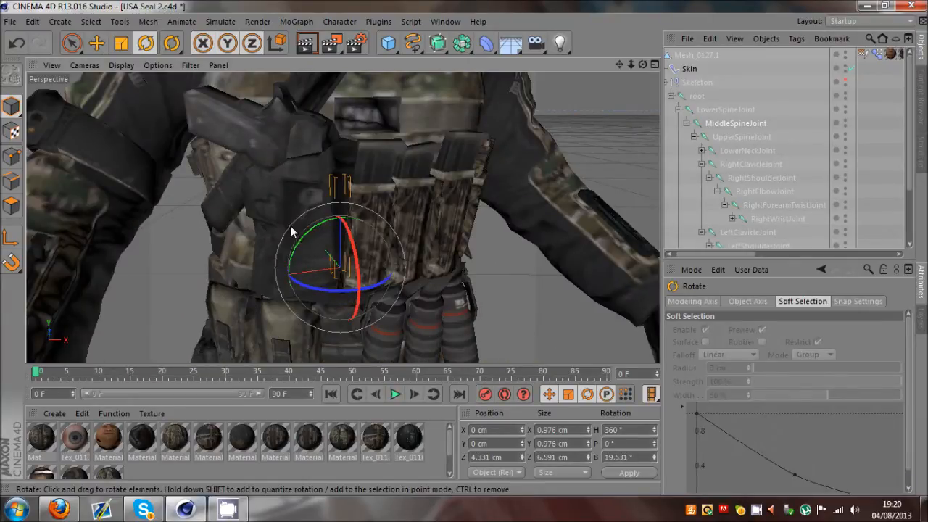
pyautogui.moveTo(642, 65); pyautogui.dragTo(465, 253)
pyautogui.moveTo(319, 191)
pyautogui.mouseDown()
pyautogui.moveTo(363, 182)
pyautogui.moveTo(312, 193)
pyautogui.mouseUp()
pyautogui.hotkey('ctrl', 'z')
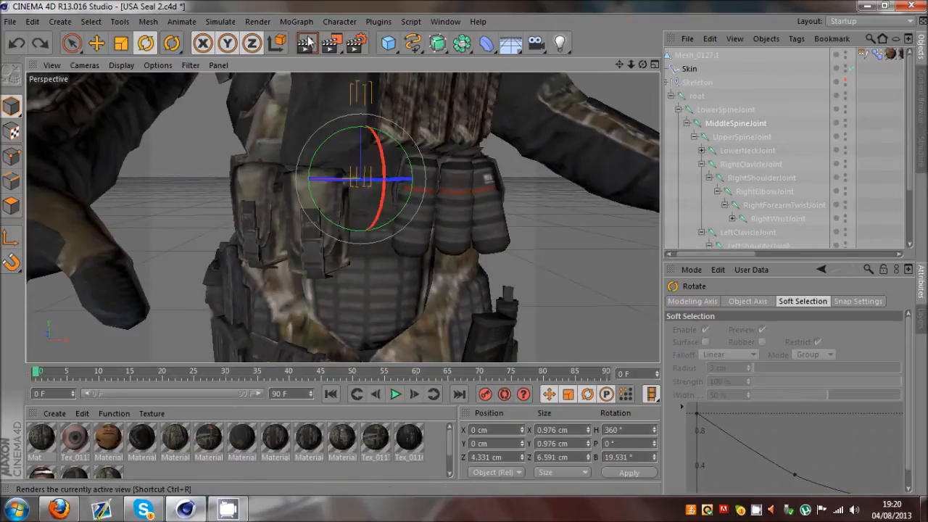
pyautogui.hotkey('ctrl', 'z')
# Paint MiddleSpineJoint weight at 100% strength along the lower edge of the vest, across the front of the waist
pyautogui.click(335, 22)
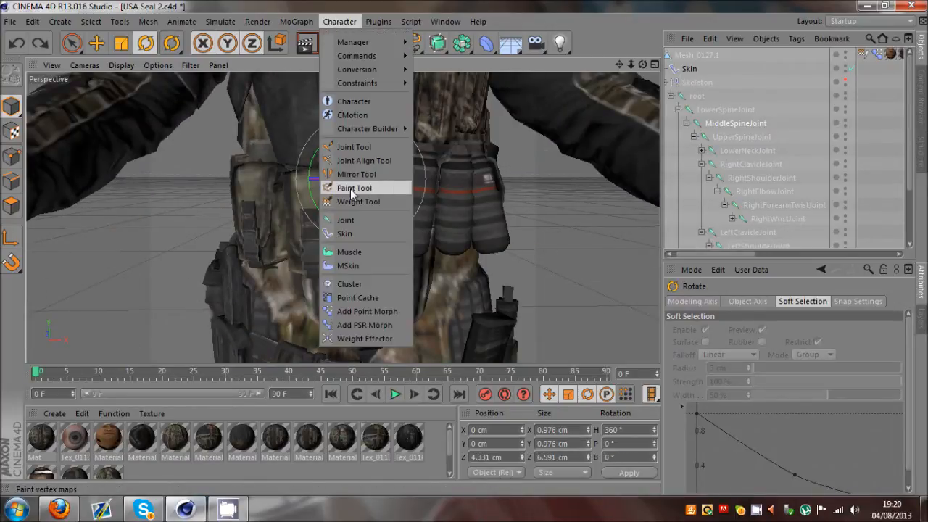
pyautogui.click(355, 202)
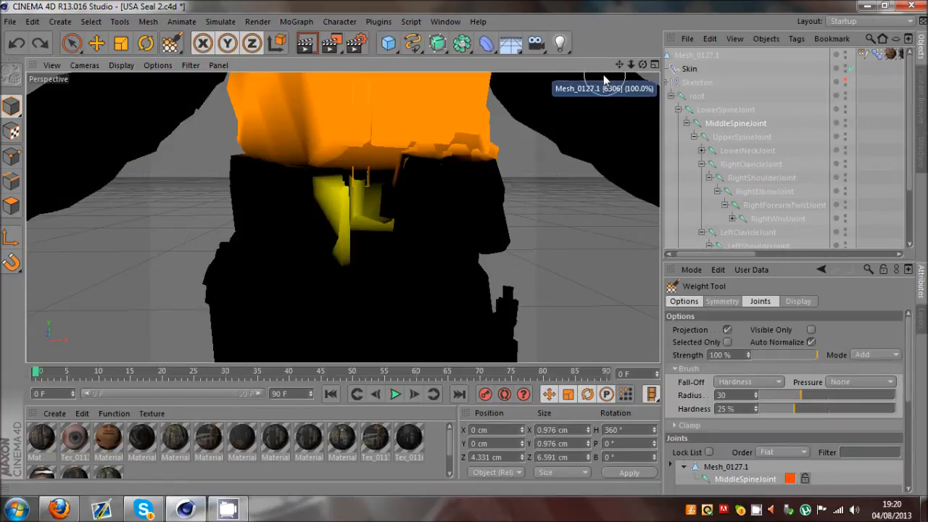
pyautogui.moveTo(642, 65); pyautogui.dragTo(465, 247)
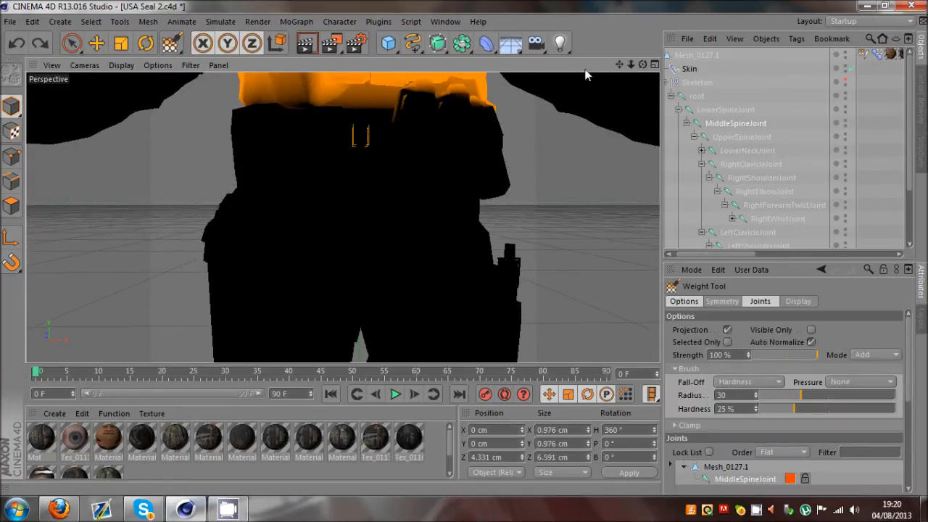
pyautogui.moveTo(618, 66); pyautogui.dragTo(463, 247)
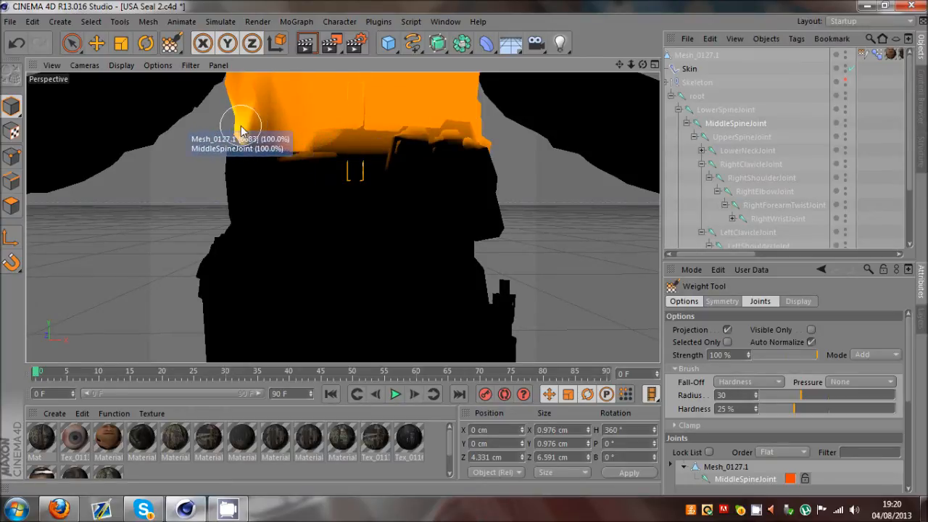
pyautogui.moveTo(276, 139)
pyautogui.mouseDown()
pyautogui.moveTo(341, 139)
pyautogui.moveTo(324, 137)
pyautogui.moveTo(334, 136)
pyautogui.mouseUp()
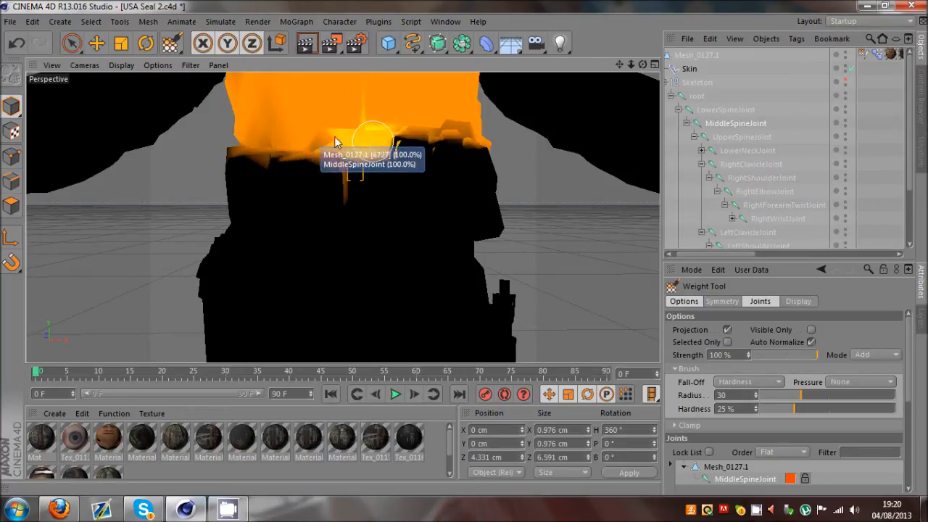
pyautogui.moveTo(642, 66); pyautogui.dragTo(398, 187)
pyautogui.scroll(-3, 398, 187)
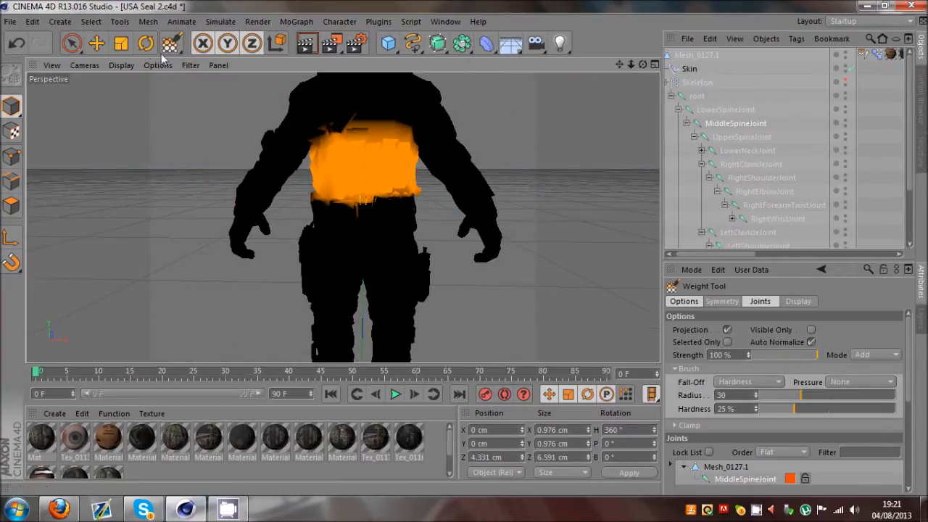
# Test the waist deformation by rotating the MiddleSpineJoint, undo the rotation and clear the joint selection
pyautogui.click(145, 44)
pyautogui.scroll(6, 414, 190)
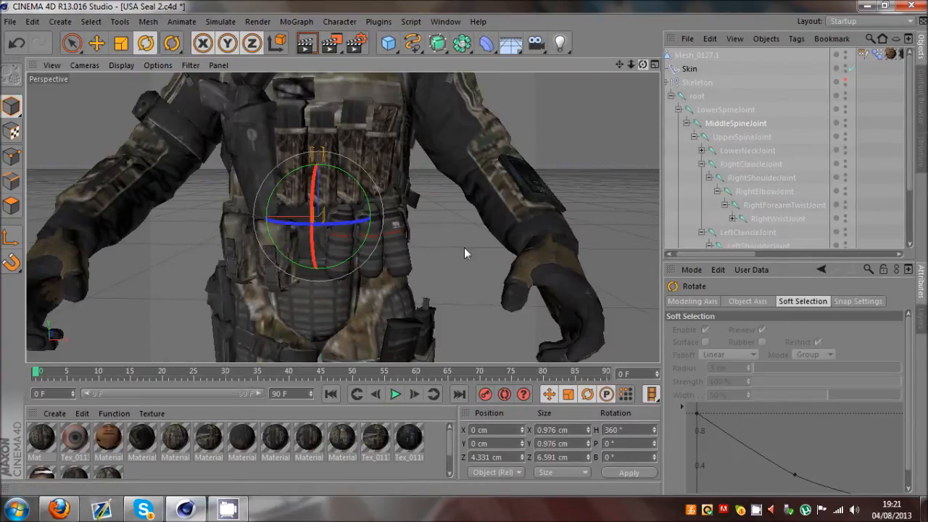
pyautogui.keyDown('alt'); pyautogui.moveTo(465, 248); pyautogui.dragTo(411, 243); pyautogui.keyUp('alt')
pyautogui.moveTo(347, 242)
pyautogui.mouseDown()
pyautogui.moveTo(387, 242)
pyautogui.moveTo(316, 247)
pyautogui.moveTo(331, 244)
pyautogui.mouseUp()
pyautogui.hotkey('ctrl', 'z')
pyautogui.click(831, 189)
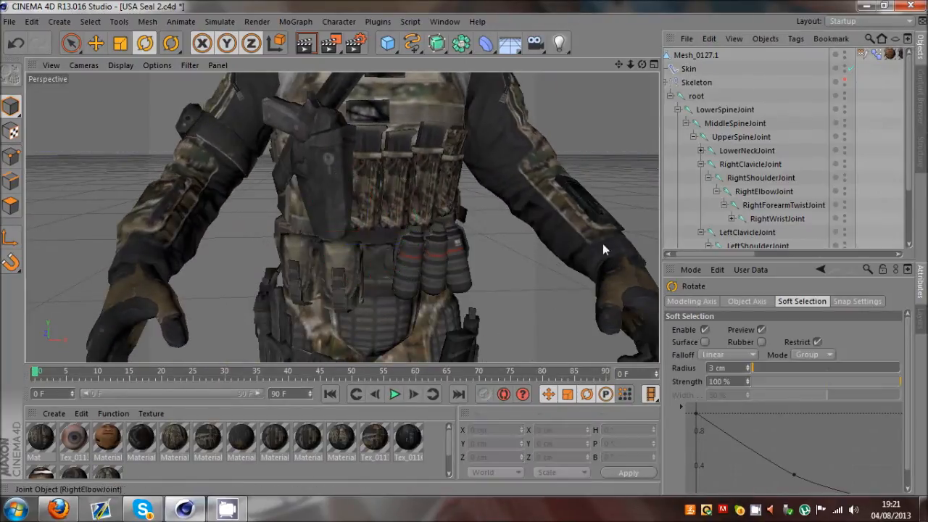
# Examine the soldier's vest and belt up close, then the whole figure from several angles, for mesh errors
pyautogui.scroll(5, 333, 236)
pyautogui.scroll(-5, 332, 254)
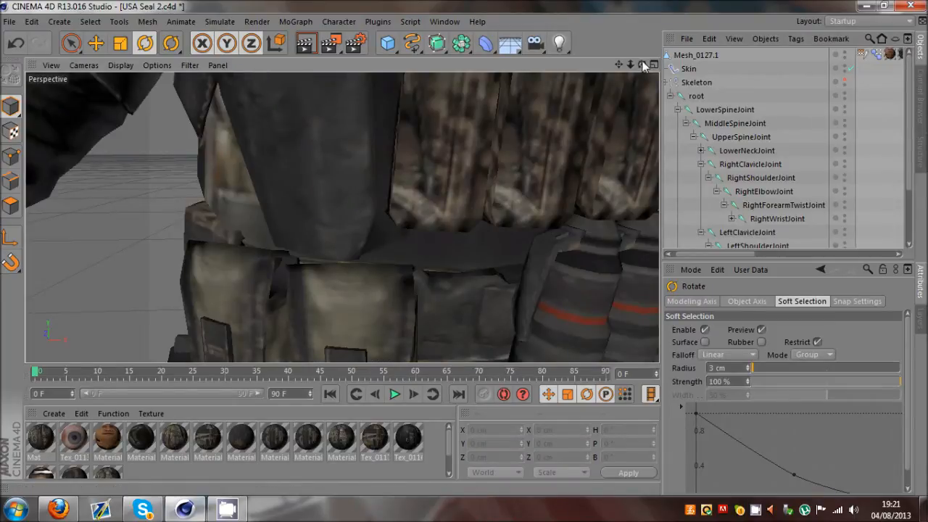
pyautogui.moveTo(643, 65); pyautogui.dragTo(586, 108)
pyautogui.scroll(-8, 493, 195)
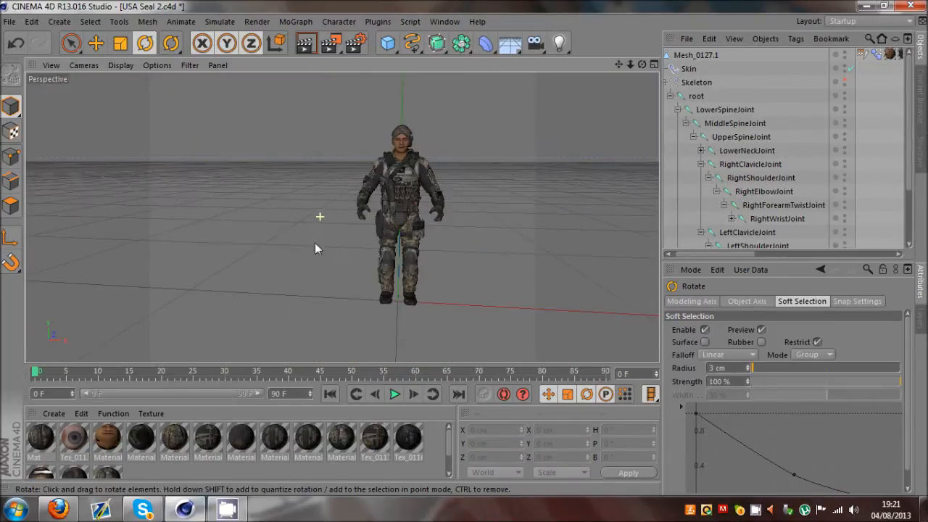
pyautogui.scroll(3, 422, 174)
pyautogui.scroll(5, 385, 134)
pyautogui.scroll(-5, 199, 183)
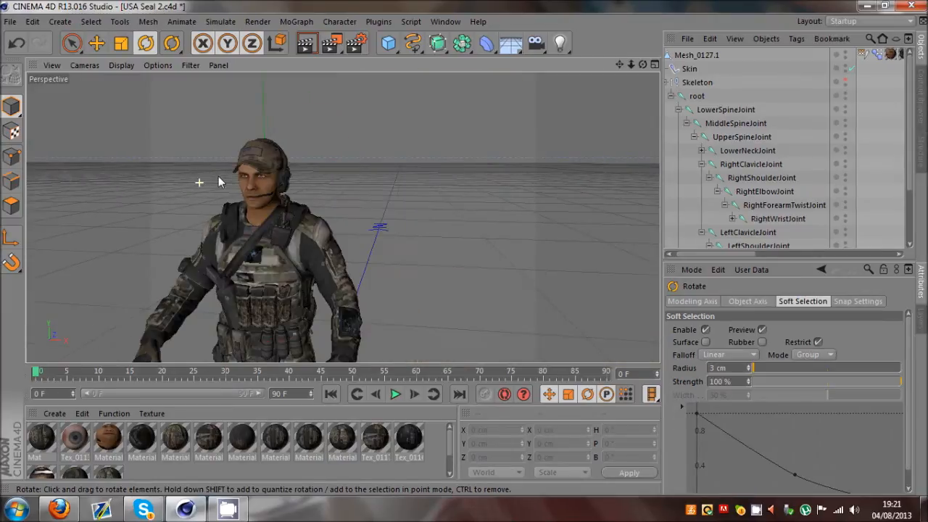
pyautogui.click(96, 42)
pyautogui.scroll(-3, 348, 166)
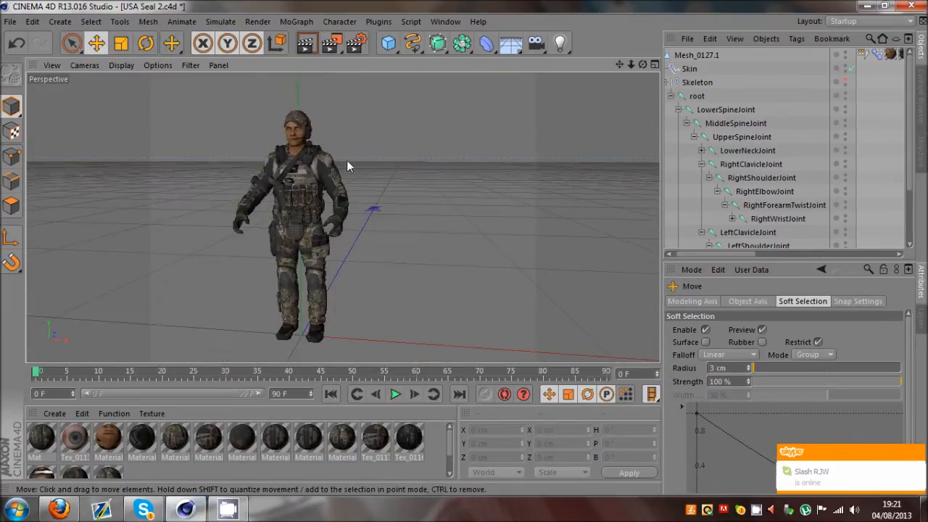
pyautogui.moveTo(643, 65); pyautogui.dragTo(413, 179)
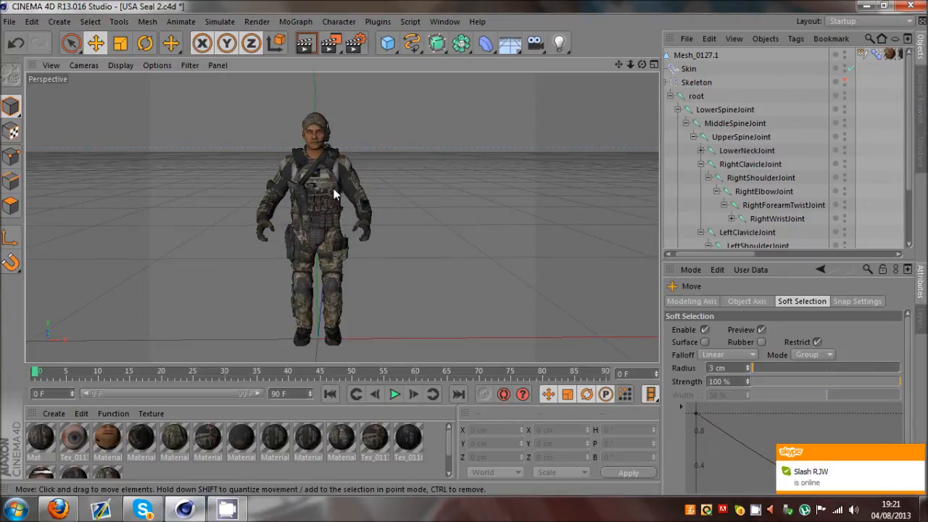
# Display the RightShoulderJoint's weights on the mesh with the Weight Tool and examine how they cover the upper arm
pyautogui.click(765, 182)
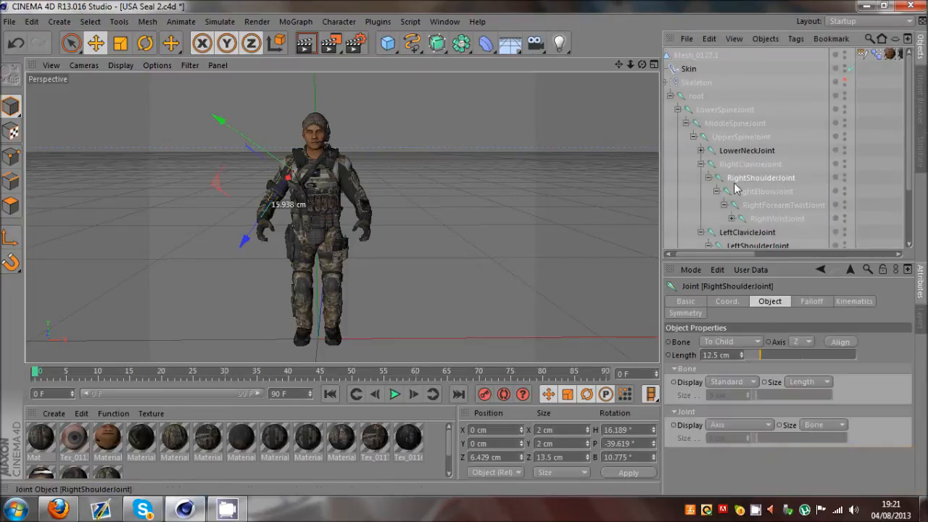
pyautogui.scroll(8, 288, 193)
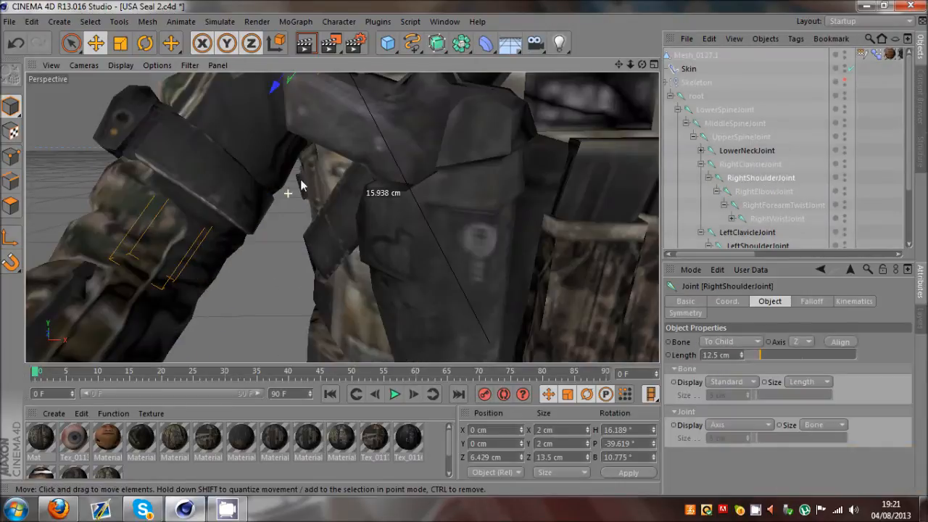
pyautogui.click(338, 21)
pyautogui.click(346, 201)
pyautogui.scroll(-8, 341, 239)
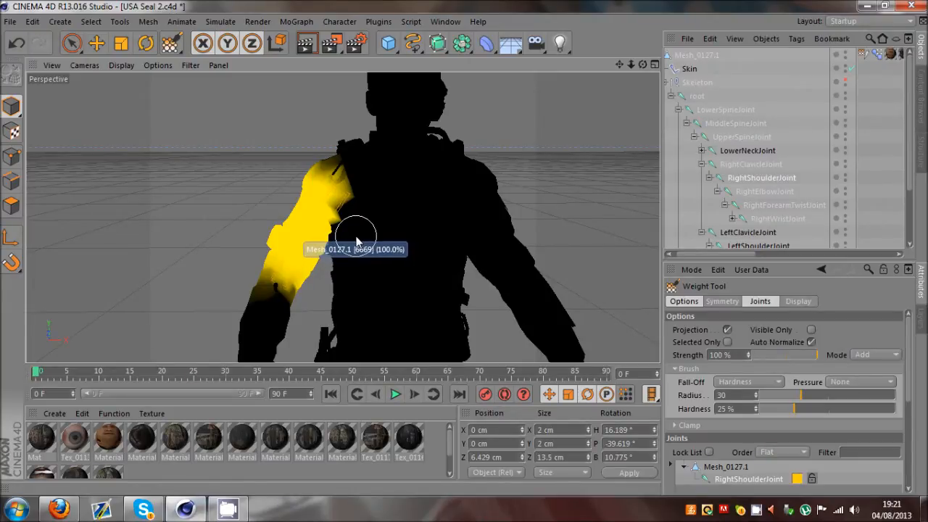
pyautogui.scroll(-3, 290, 142)
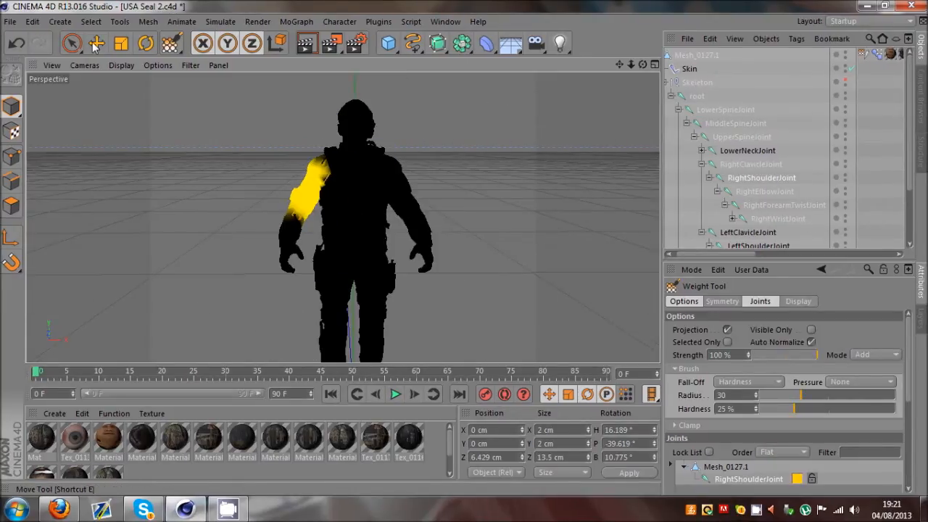
# Rotate the RightShoulderJoint to raise the arm to about horizontal, at roughly H 6°, P 21° and B 9°
pyautogui.click(94, 45)
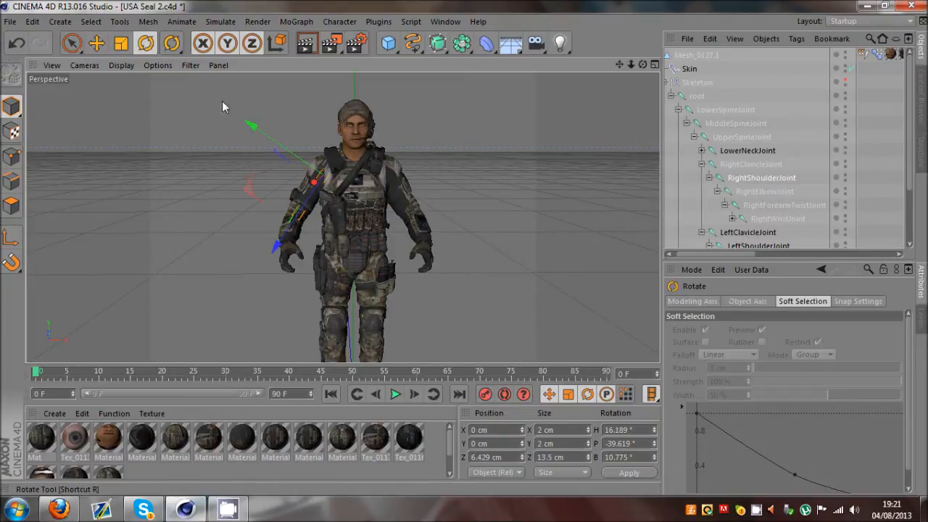
pyautogui.moveTo(294, 120); pyautogui.dragTo(348, 130)
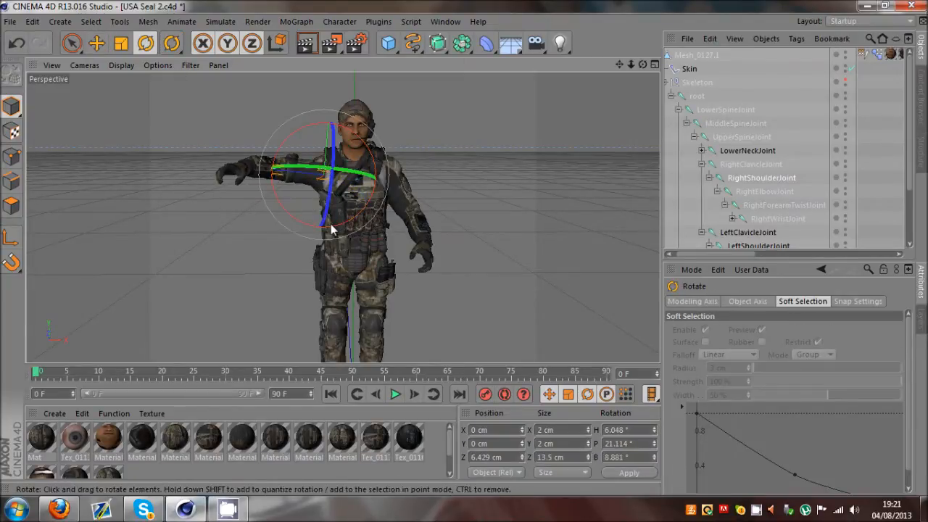
pyautogui.scroll(5, 319, 175)
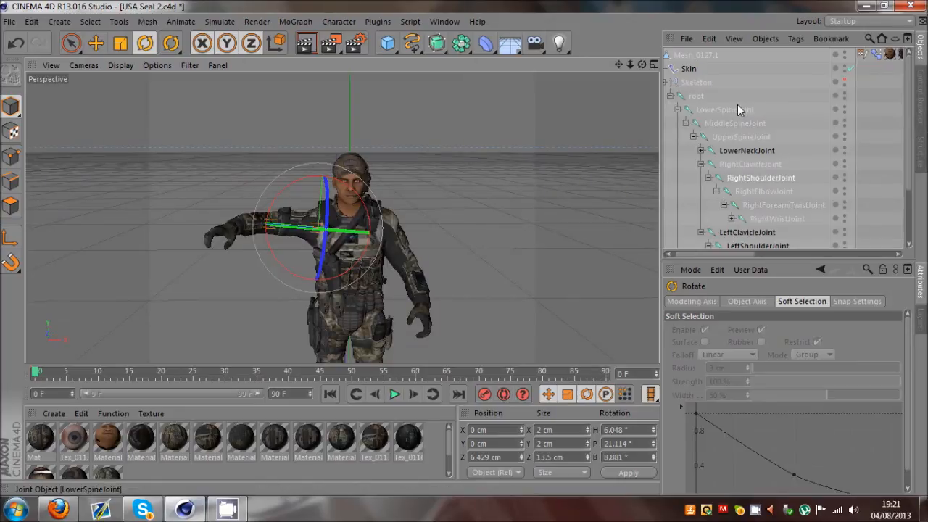
# Inspect the RightShoulderJoint's weights around the armpit of the raised arm, then leave the Weight Tool and deselect the joint
pyautogui.scroll(5, 464, 247)
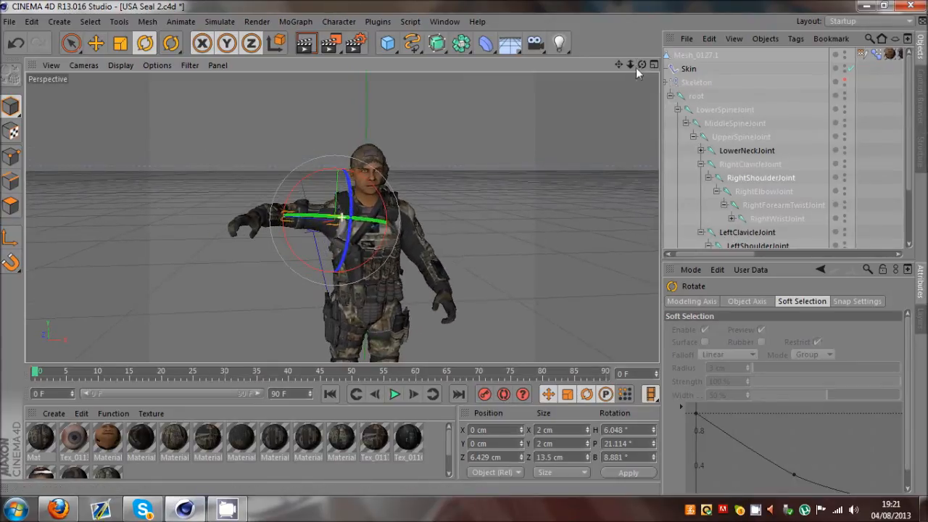
pyautogui.click(339, 21)
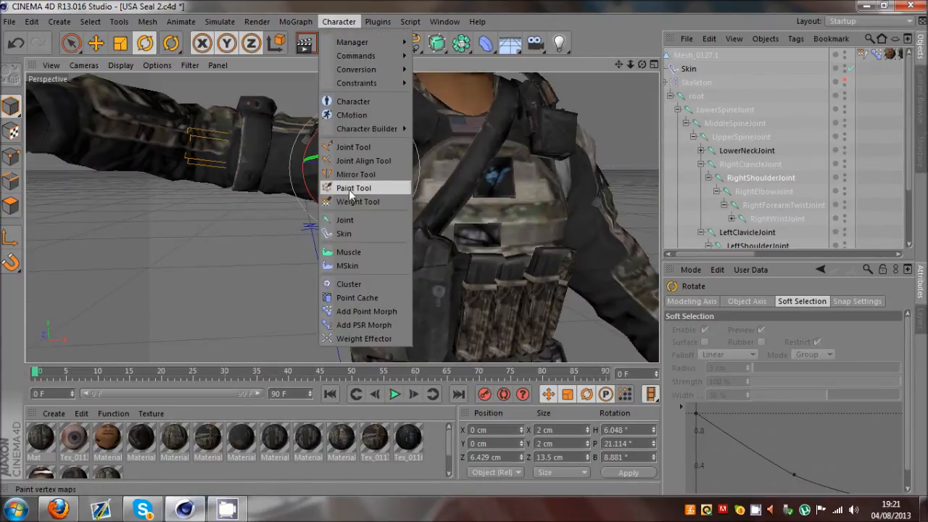
pyautogui.click(359, 187)
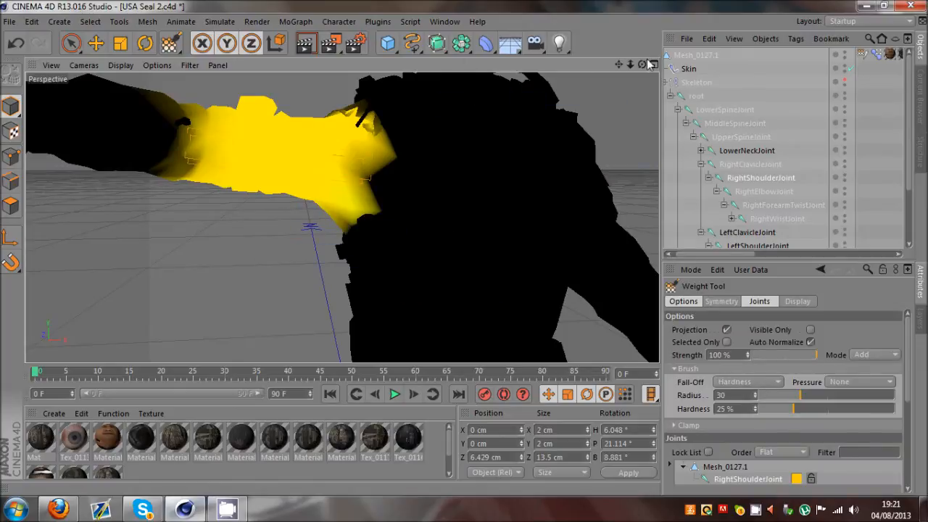
pyautogui.moveTo(642, 64)
pyautogui.mouseDown()
pyautogui.moveTo(491, 240)
pyautogui.moveTo(419, 247)
pyautogui.moveTo(460, 255)
pyautogui.moveTo(321, 208)
pyautogui.mouseUp()
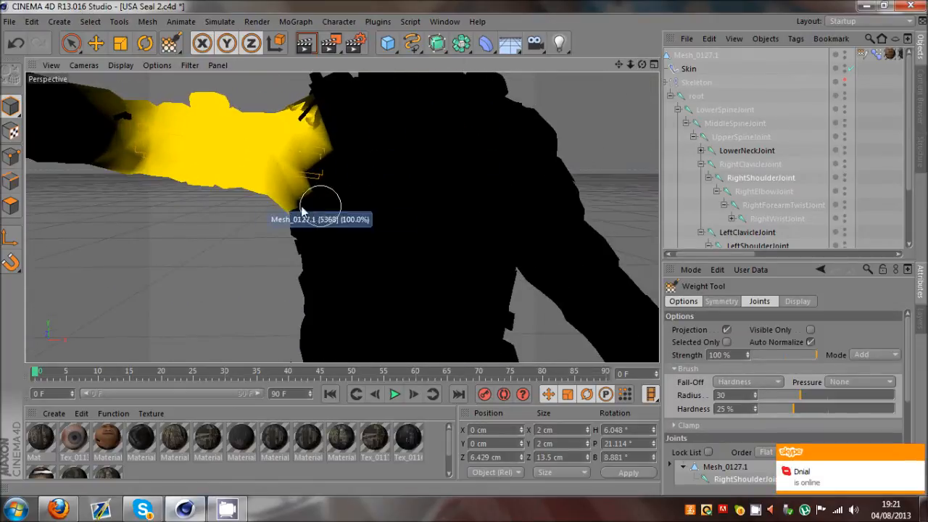
pyautogui.press('e')
pyautogui.scroll(-5, 169, 236)
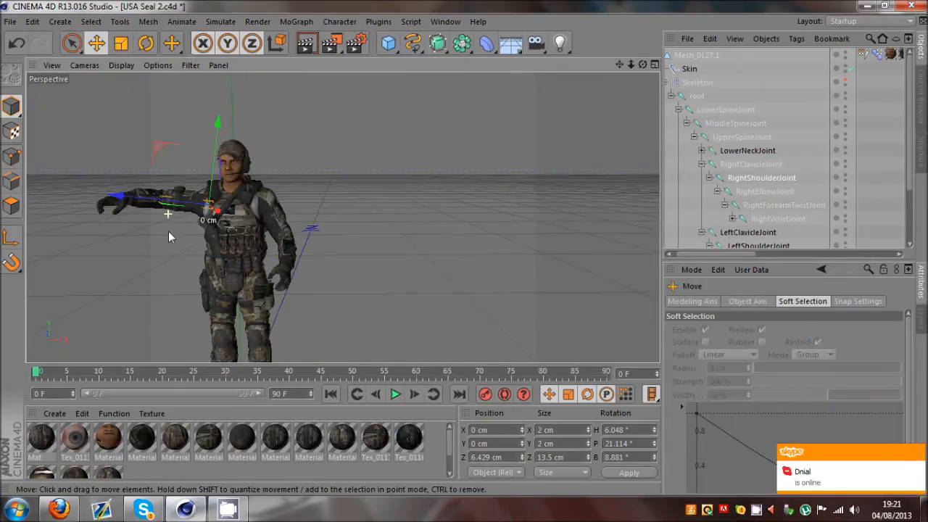
pyautogui.click(146, 43)
pyautogui.click(323, 235)
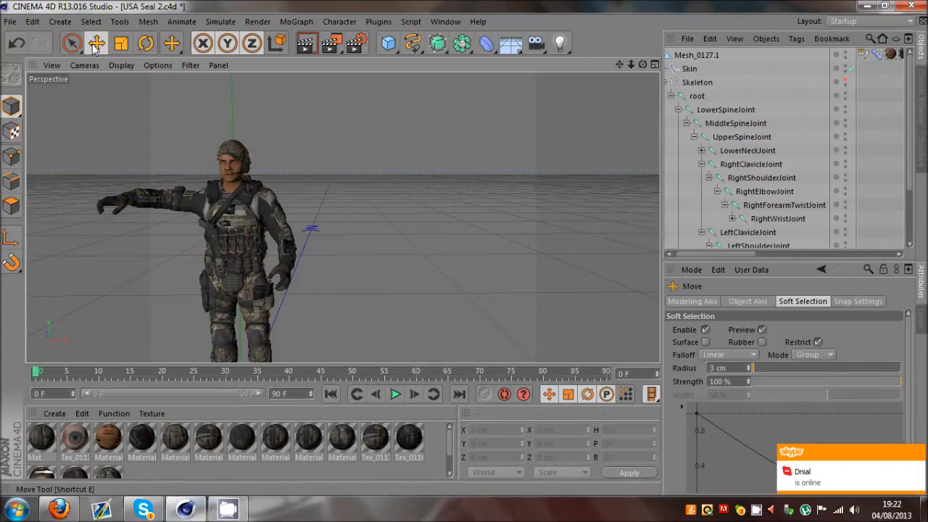
# Move the root joint, with the whole soldier, to a Z position of about 58.5 cm
pyautogui.click(698, 96)
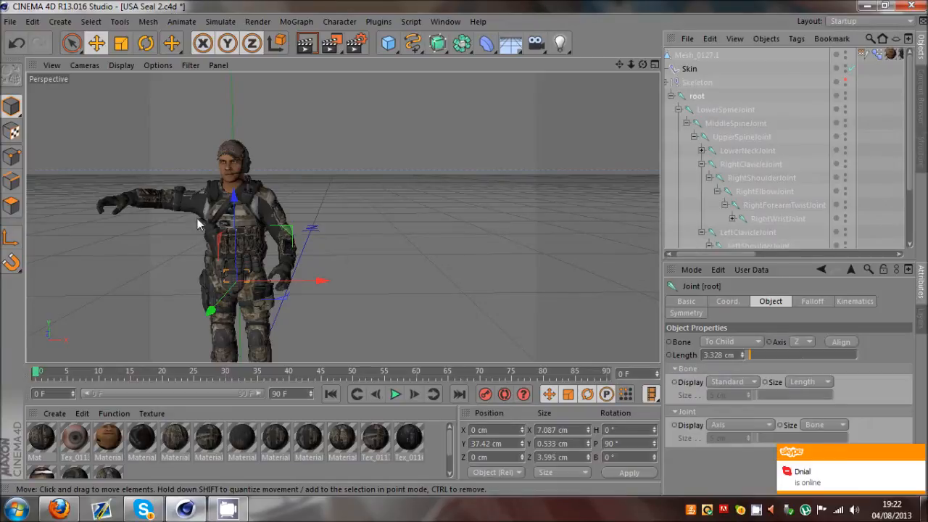
pyautogui.moveTo(214, 308); pyautogui.dragTo(328, 212)
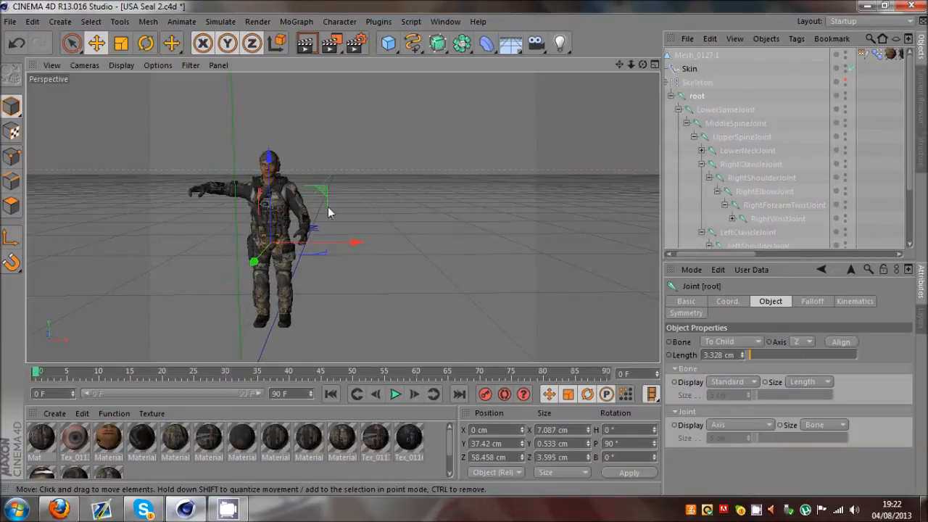
pyautogui.moveTo(642, 64); pyautogui.dragTo(204, 267)
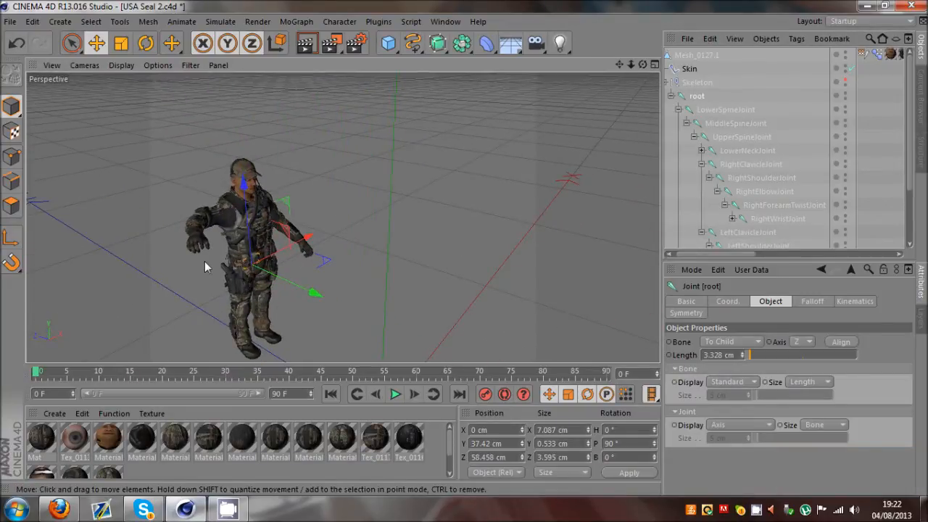
# Examine both shoulders and arms of the posed soldier from several angles, then the full figure
pyautogui.scroll(5, 236, 225)
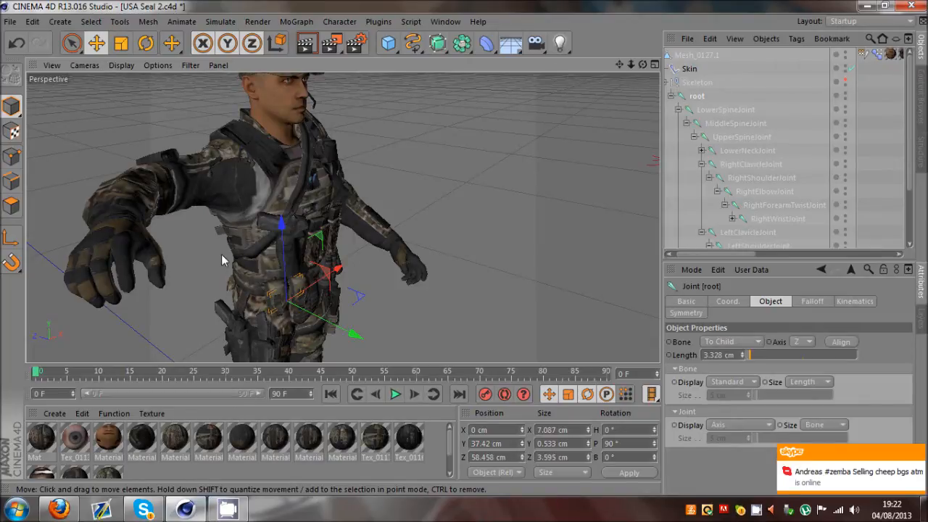
pyautogui.moveTo(643, 65); pyautogui.dragTo(342, 182)
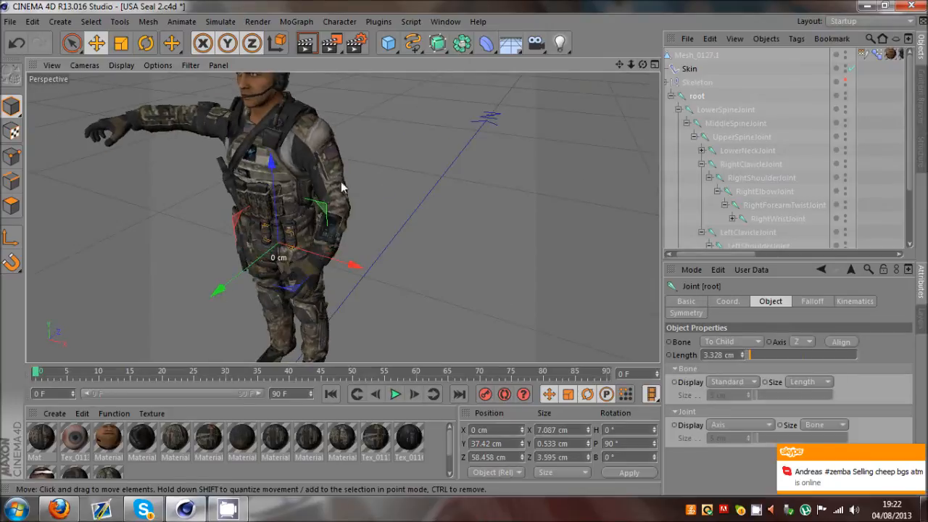
pyautogui.scroll(3, 305, 167)
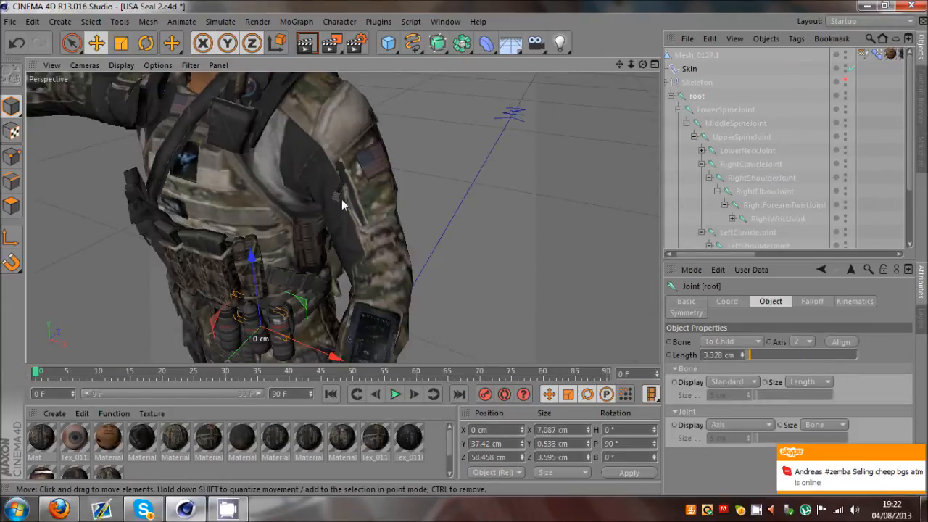
pyautogui.moveTo(643, 65); pyautogui.dragTo(78, 157)
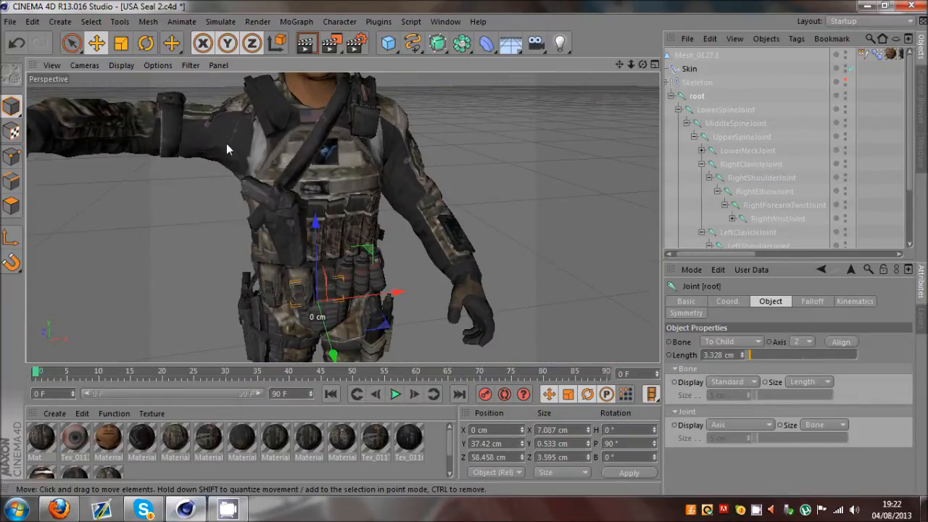
pyautogui.scroll(-5, 224, 145)
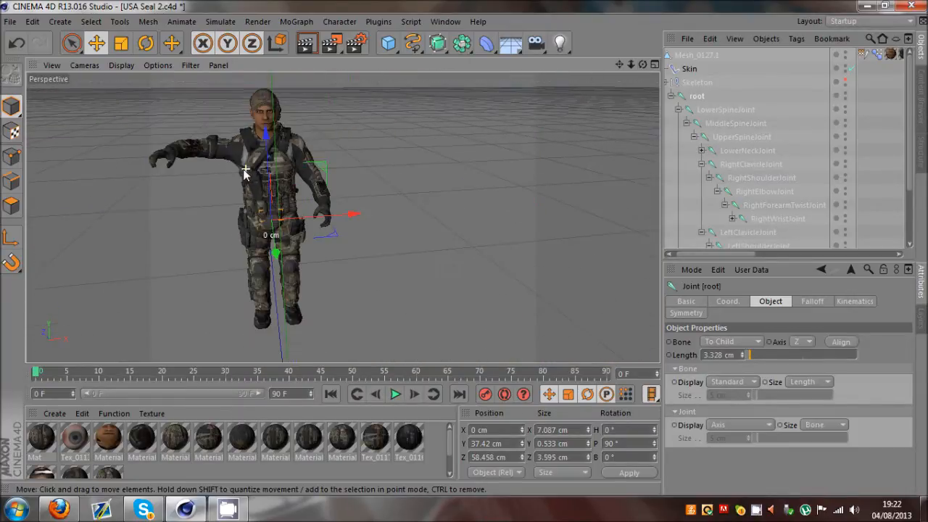
pyautogui.scroll(-3, 245, 172)
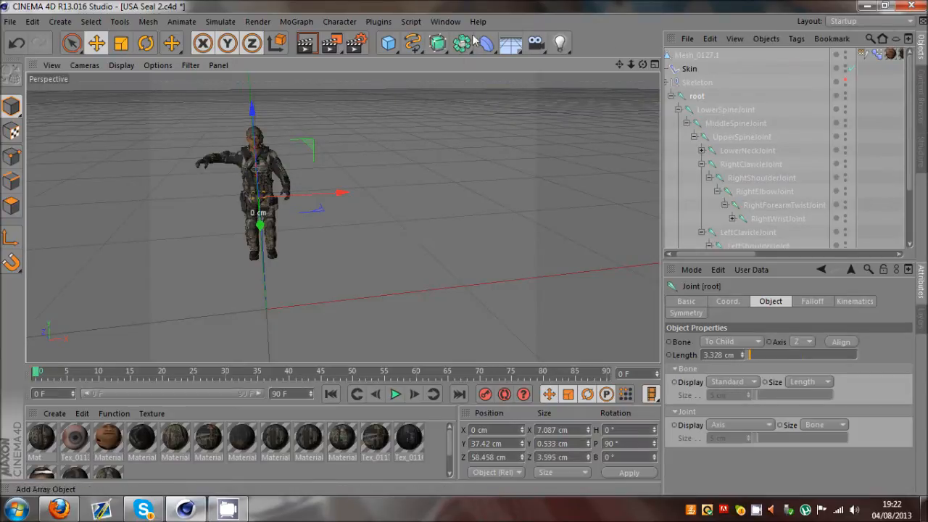
# Collapse the Mesh_0127.1 object hierarchy and clear the selection
pyautogui.moveTo(744, 254); pyautogui.dragTo(680, 256)
pyautogui.click(668, 56)
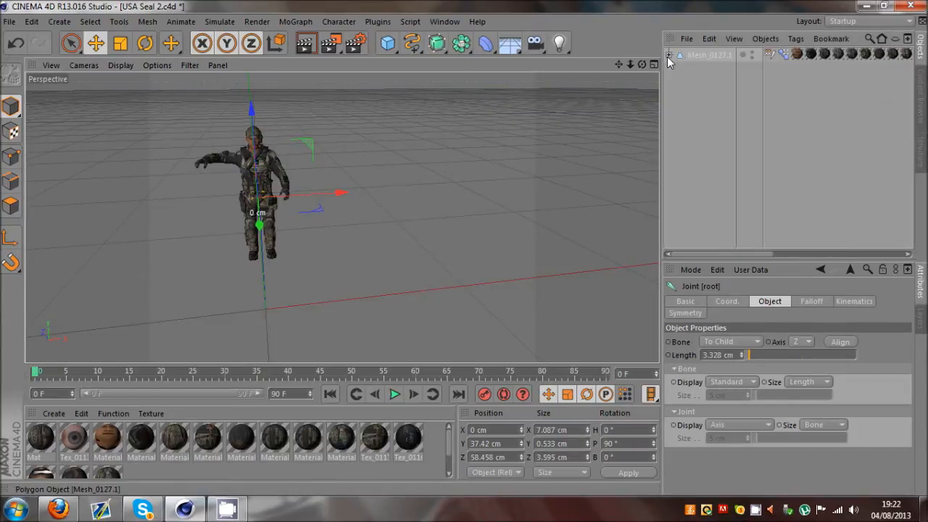
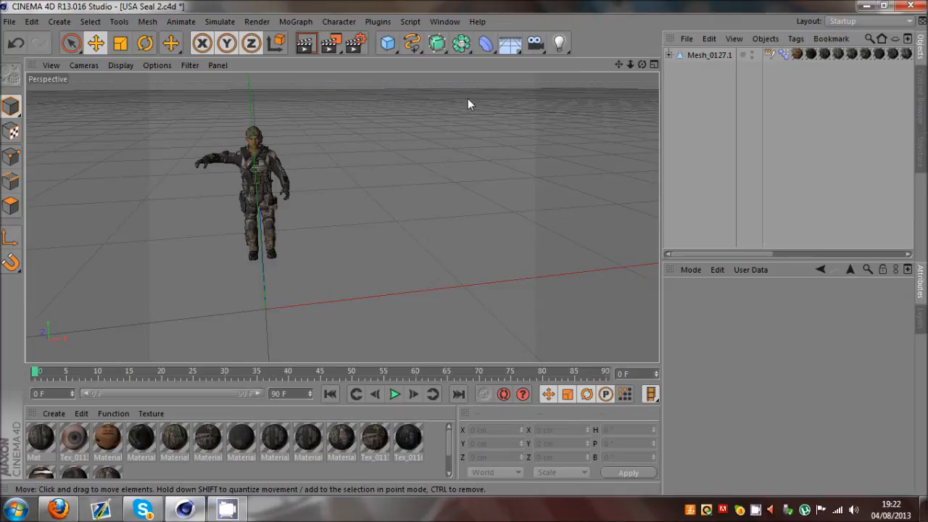
# Expand the Mesh_0127.1 hierarchy and rotate the LowerNeckJoint to tilt the head, at about H 377.6°, P 11.1° and B 343.2°
pyautogui.scroll(5, 282, 151)
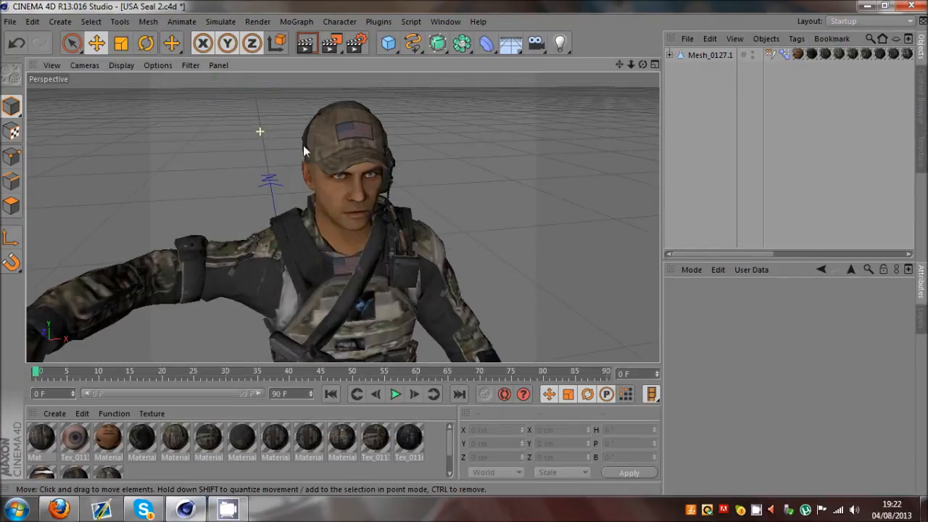
pyautogui.moveTo(642, 64); pyautogui.dragTo(464, 247)
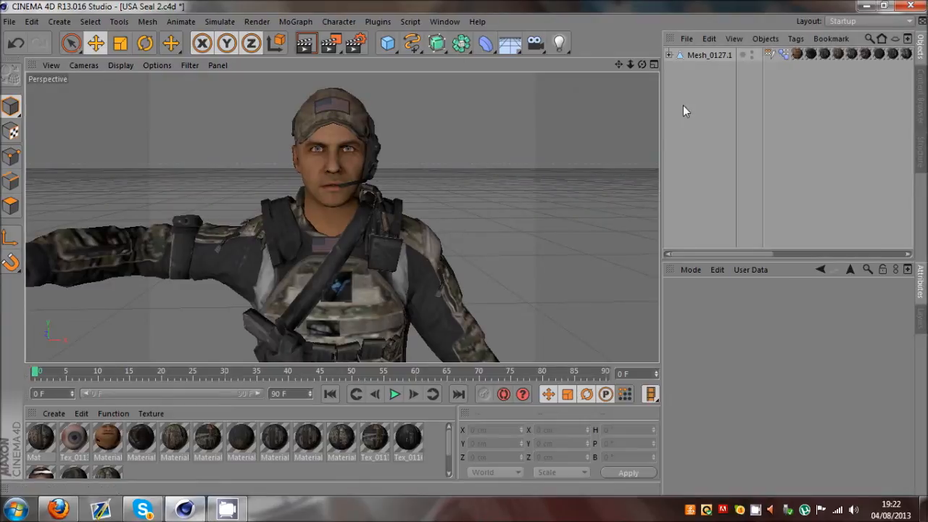
pyautogui.click(670, 54)
pyautogui.click(752, 146)
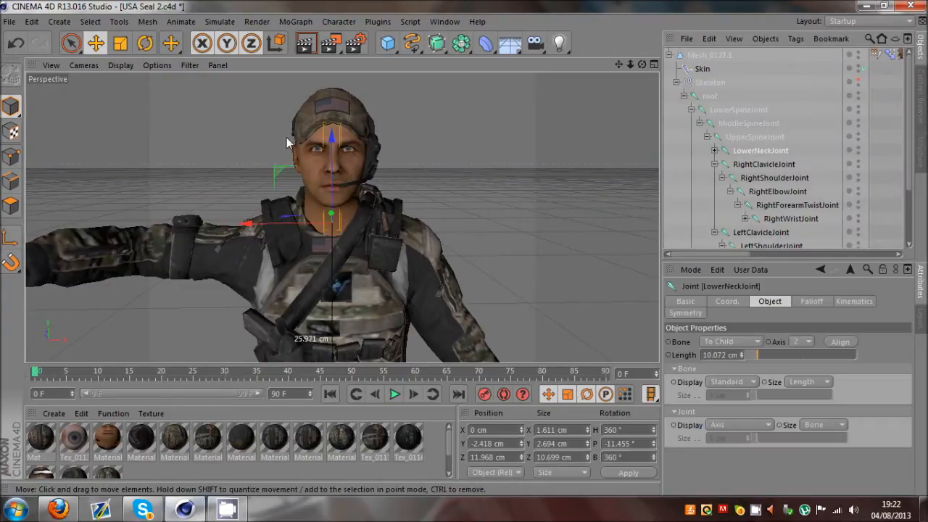
pyautogui.press('r')
pyautogui.moveTo(315, 212); pyautogui.dragTo(357, 268)
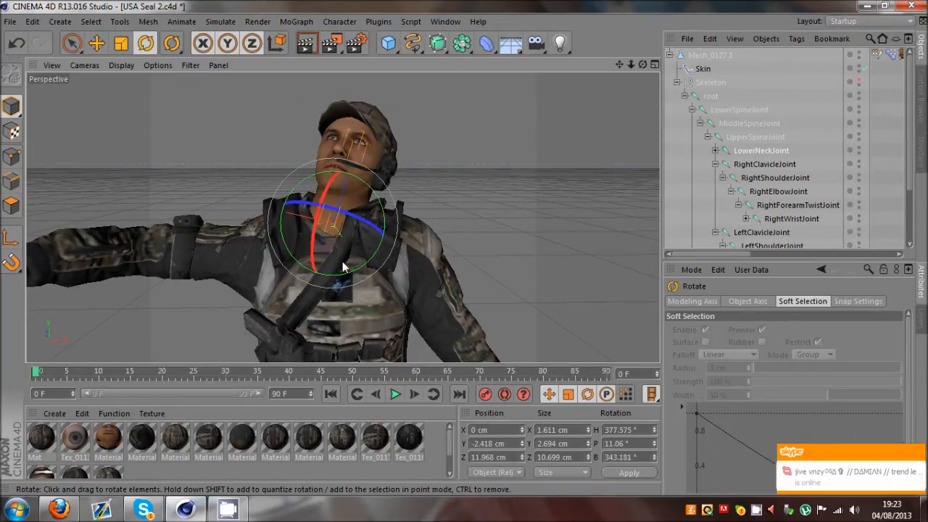
# Undo the last neck joint rotation and set the Weight Tool to Erase mode
pyautogui.hotkey('ctrl', 'z')
pyautogui.click(339, 22)
pyautogui.click(377, 203)
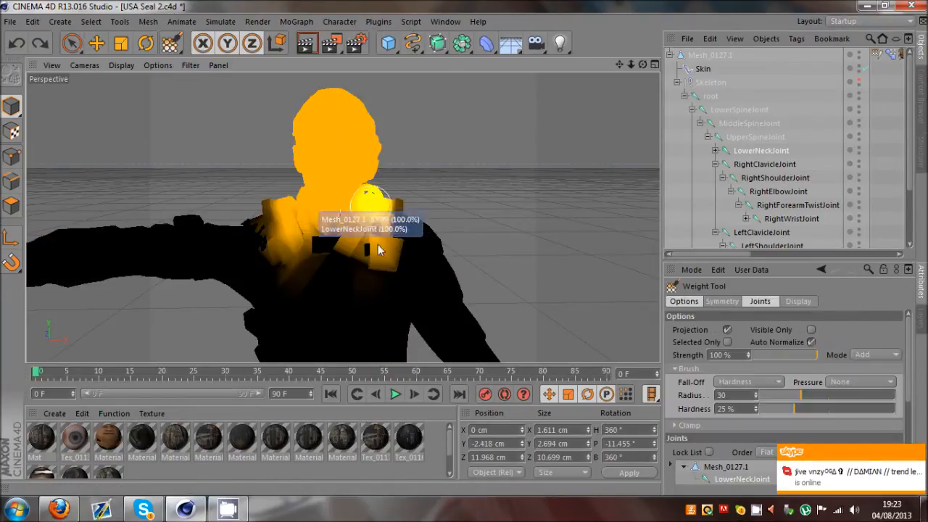
pyautogui.click(877, 355)
pyautogui.click(873, 249)
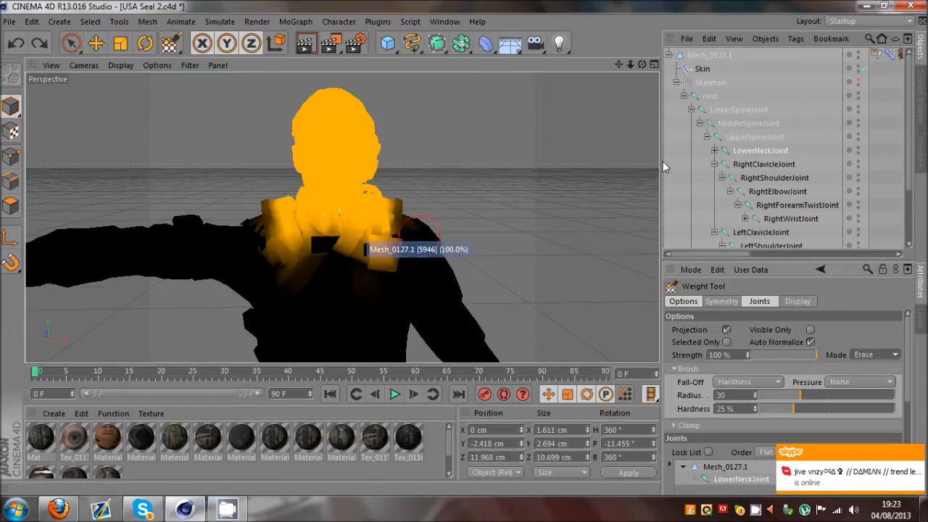
# Try to erase the LowerNeckJoint weights from the soldier's right shoulder strap and upper chest
pyautogui.click(759, 150)
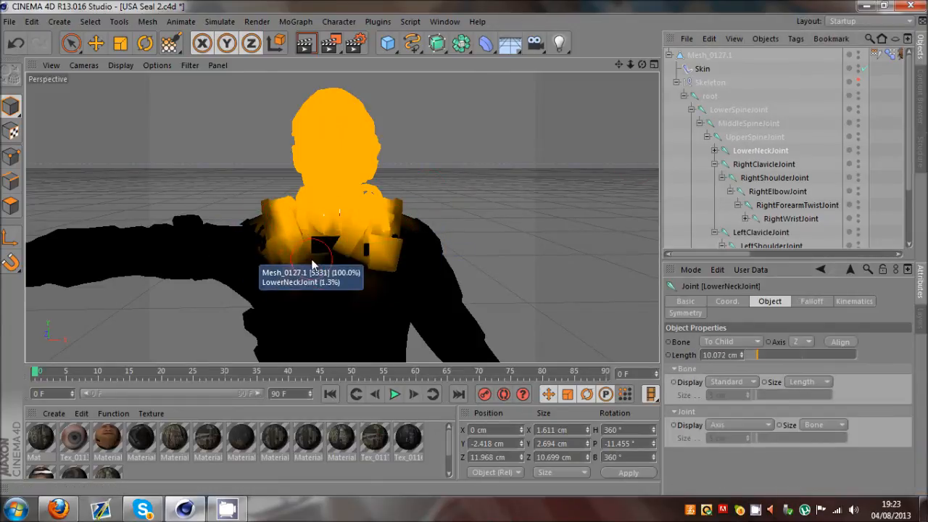
pyautogui.moveTo(312, 265)
pyautogui.mouseDown()
pyautogui.moveTo(277, 242)
pyautogui.moveTo(272, 213)
pyautogui.moveTo(278, 219)
pyautogui.mouseUp()
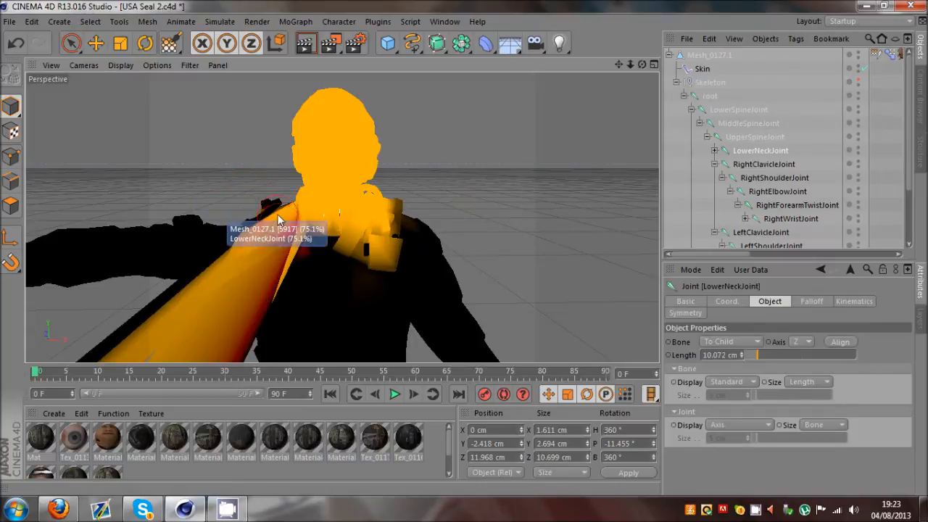
pyautogui.moveTo(643, 64); pyautogui.dragTo(454, 137)
pyautogui.scroll(-5, 193, 181)
pyautogui.scroll(-4, 193, 181)
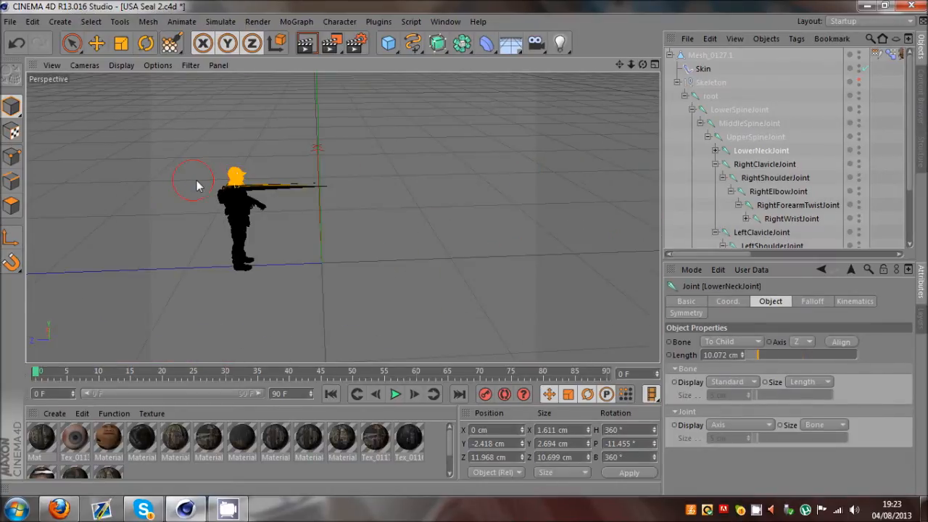
pyautogui.scroll(3, 212, 182)
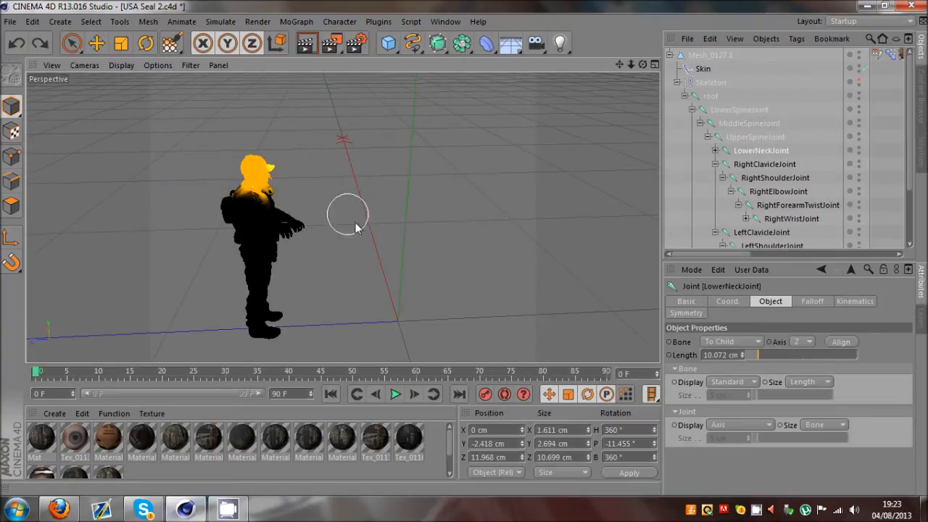
# Set the root joint's Z position to 0 cm and clear the selection
pyautogui.click(508, 456)
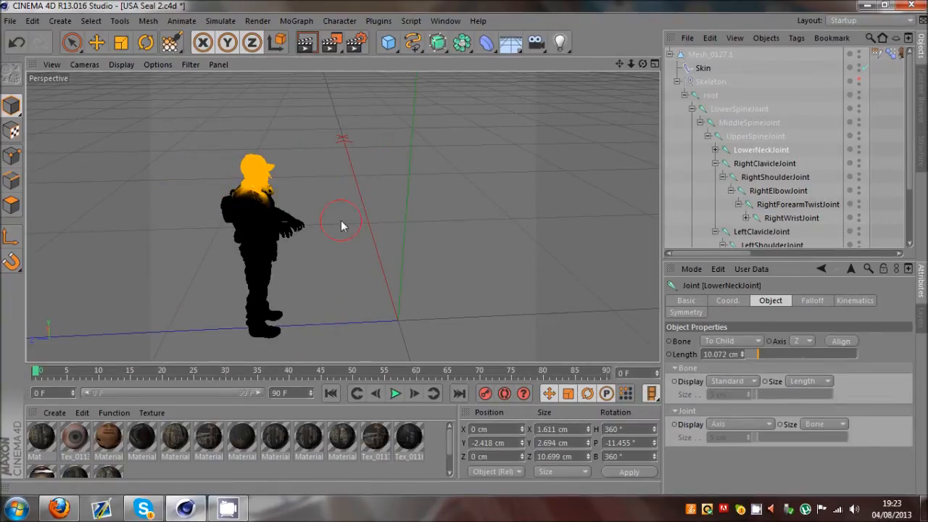
pyautogui.press('e')
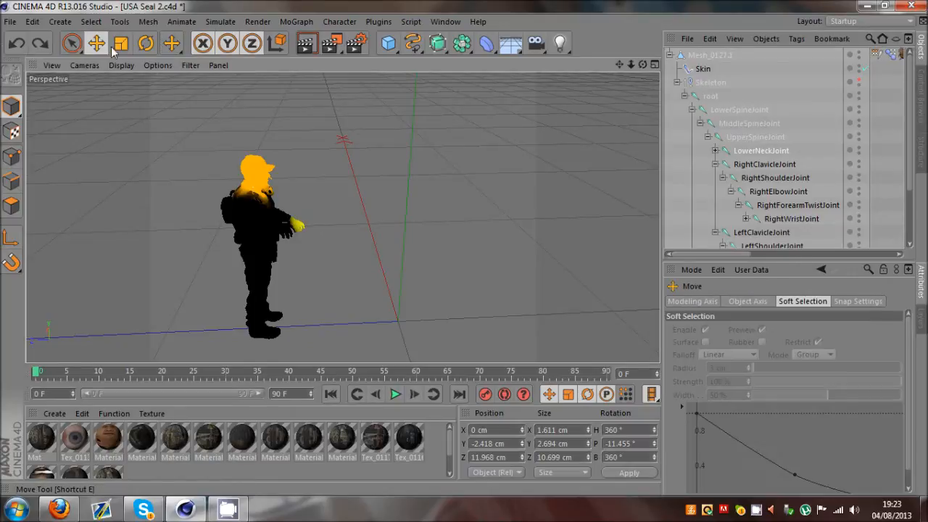
pyautogui.click(710, 96)
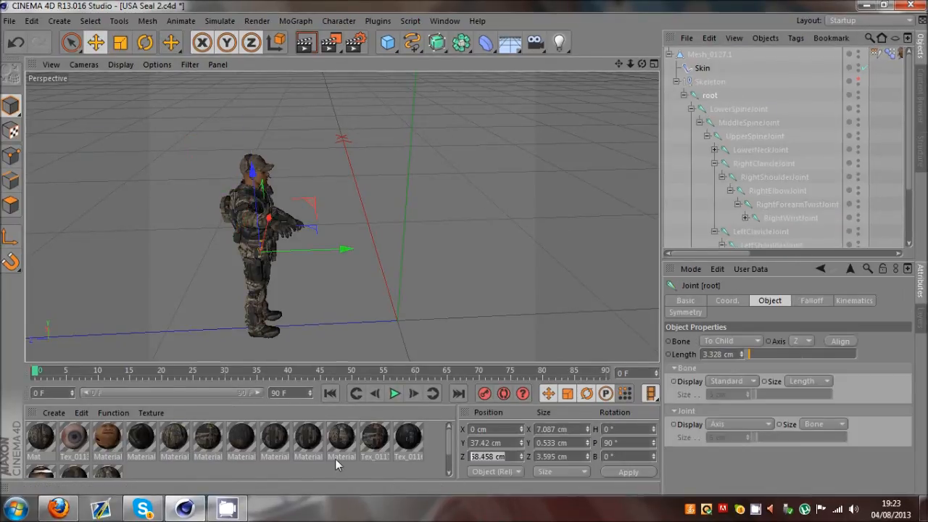
pyautogui.click(477, 135)
# Erase the LowerNeckJoint weights from the front of the vest and both shoulder straps at 100% strength
pyautogui.scroll(5, 417, 176)
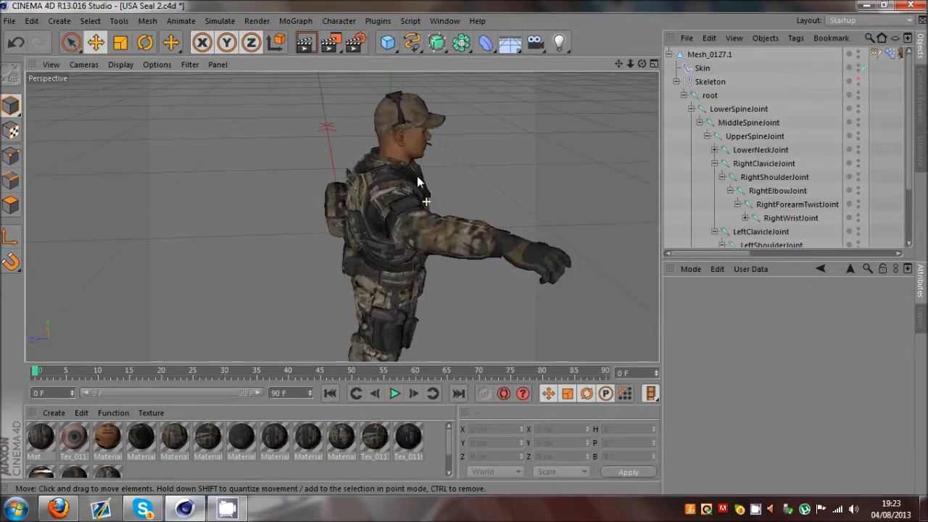
pyautogui.keyDown('alt'); pyautogui.moveTo(463, 247); pyautogui.dragTo(530, 239); pyautogui.keyUp('alt')
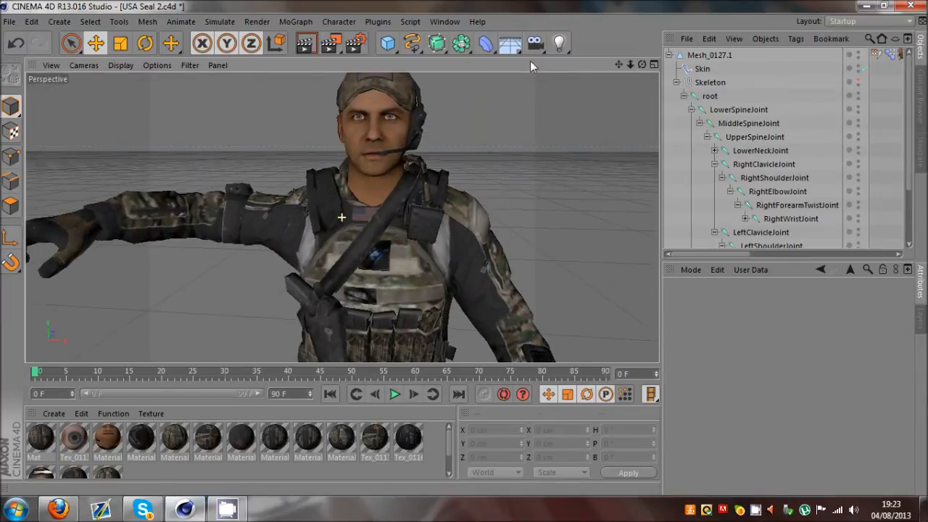
pyautogui.click(338, 21)
pyautogui.click(375, 202)
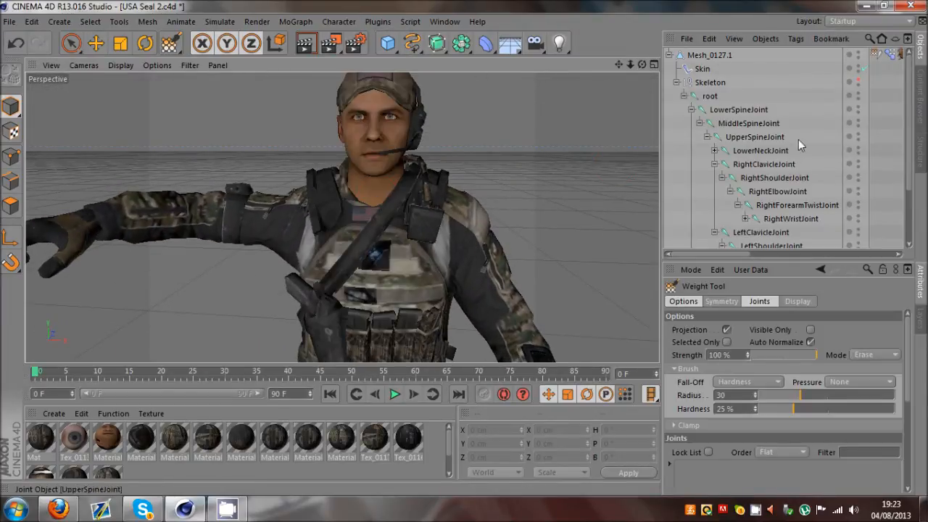
pyautogui.click(760, 150)
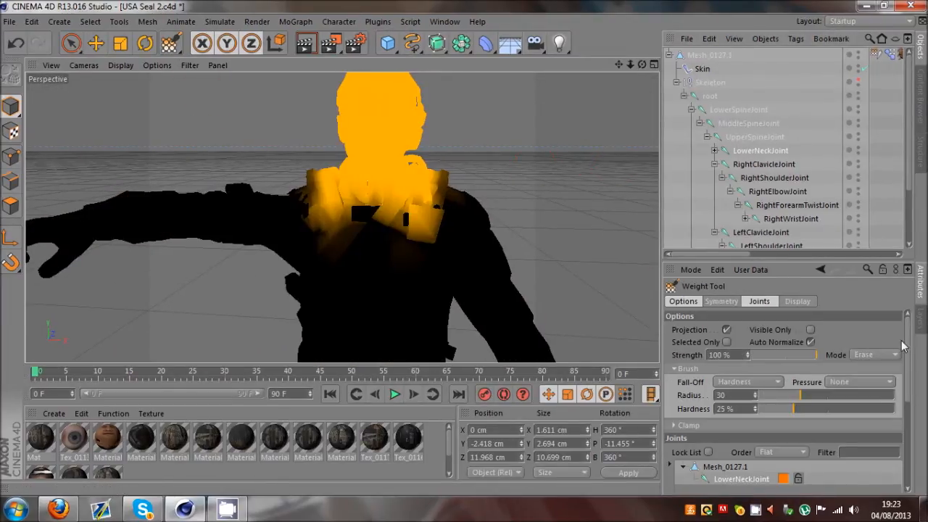
pyautogui.moveTo(286, 208)
pyautogui.mouseDown()
pyautogui.moveTo(319, 178)
pyautogui.moveTo(341, 240)
pyautogui.moveTo(324, 187)
pyautogui.moveTo(362, 192)
pyautogui.moveTo(389, 217)
pyautogui.moveTo(424, 203)
pyautogui.moveTo(410, 210)
pyautogui.moveTo(403, 196)
pyautogui.moveTo(397, 218)
pyautogui.moveTo(464, 249)
pyautogui.moveTo(491, 194)
pyautogui.moveTo(465, 176)
pyautogui.moveTo(417, 181)
pyautogui.moveTo(427, 240)
pyautogui.moveTo(463, 253)
pyautogui.moveTo(455, 240)
pyautogui.mouseUp()
pyautogui.scroll(5, 482, 190)
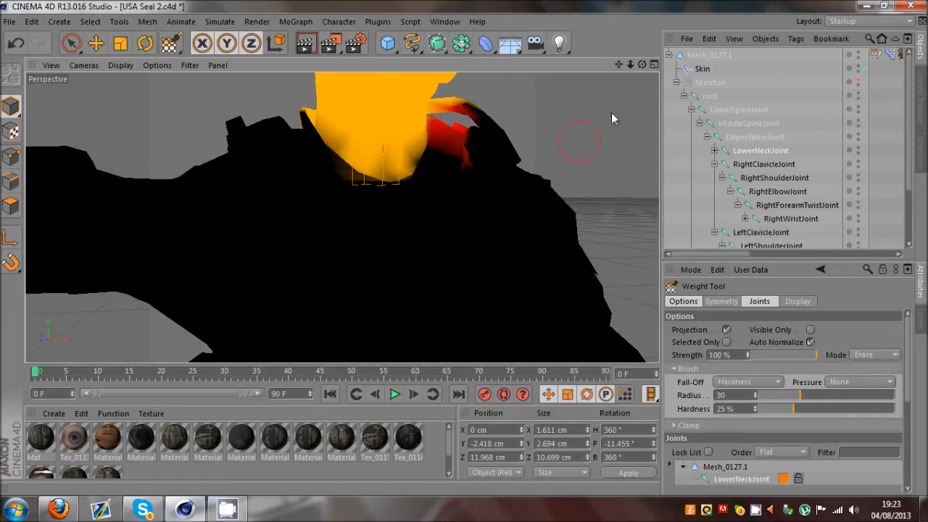
# Erase the remaining LowerNeckJoint weights from the collar edges and the upper chest beside the neck
pyautogui.moveTo(641, 65); pyautogui.dragTo(455, 245)
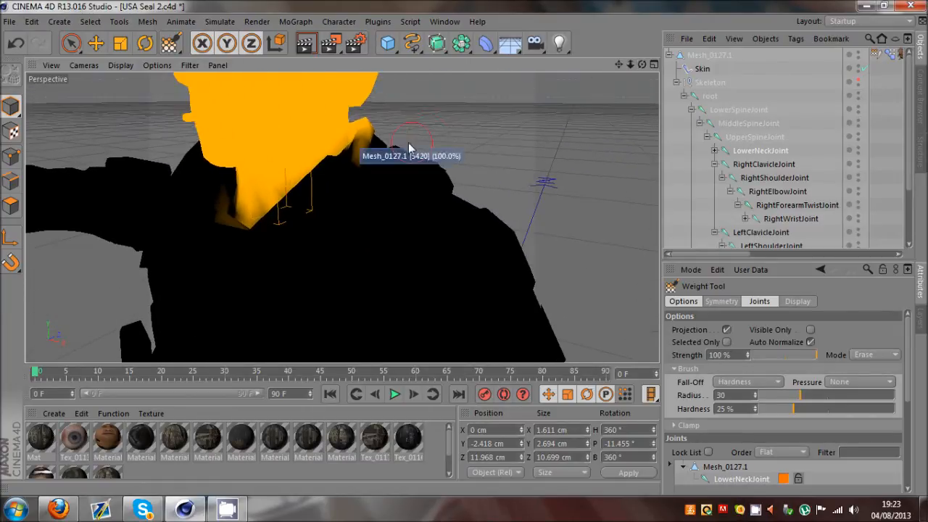
pyautogui.moveTo(371, 136); pyautogui.dragTo(370, 187)
pyautogui.moveTo(218, 214); pyautogui.dragTo(368, 194)
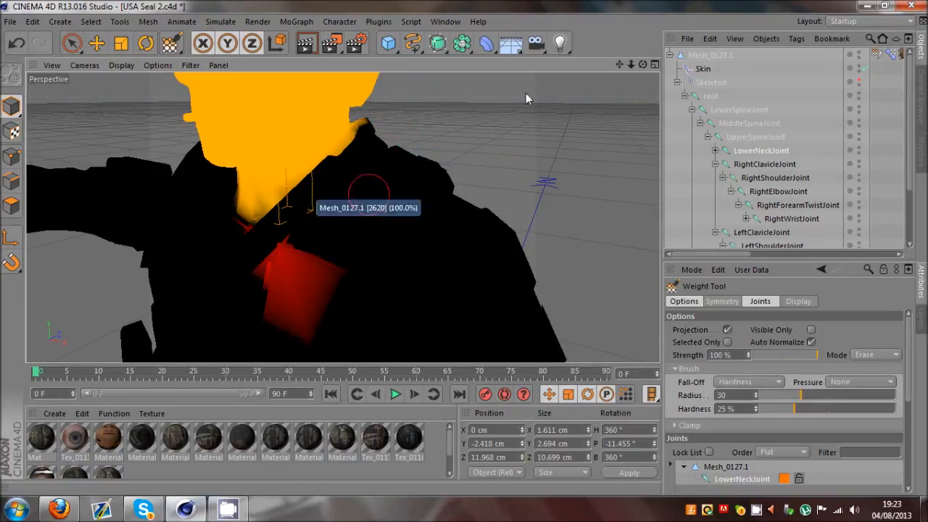
pyautogui.moveTo(645, 65)
pyautogui.mouseDown()
pyautogui.moveTo(463, 249)
pyautogui.moveTo(425, 118)
pyautogui.mouseUp()
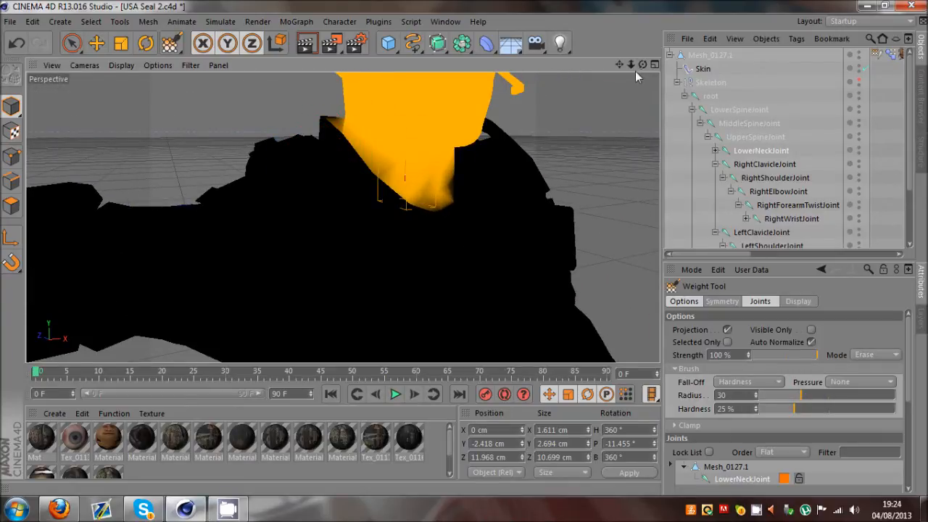
pyautogui.moveTo(642, 65); pyautogui.dragTo(465, 249)
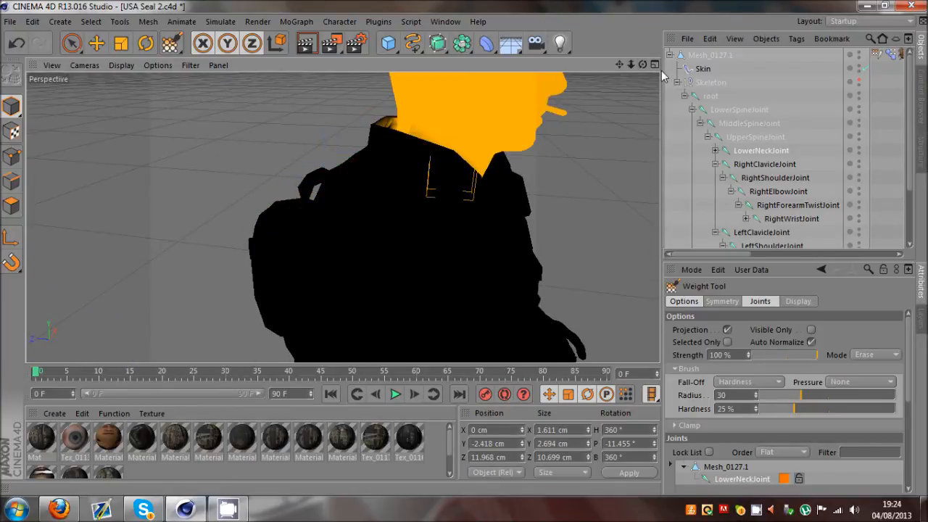
# Erase the leftover LowerNeckJoint weights along the side and back of the collar, keeping the head and neck weighted
pyautogui.moveTo(465, 248)
pyautogui.keyDown('alt'); pyautogui.mouseDown()
pyautogui.moveTo(481, 250)
pyautogui.moveTo(470, 248)
pyautogui.mouseUp(); pyautogui.keyUp('alt')
pyautogui.scroll(3, 317, 129)
pyautogui.scroll(-1, 191, 145)
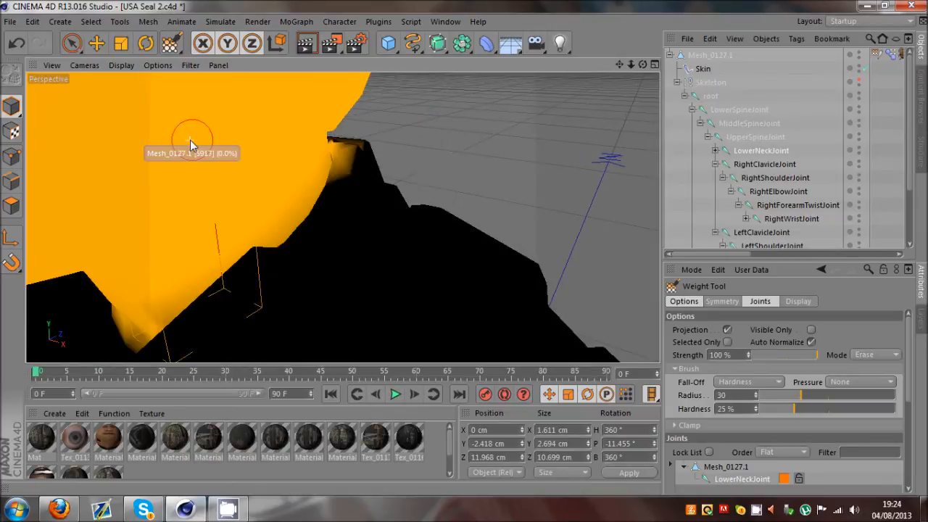
pyautogui.click(350, 150)
pyautogui.scroll(2, 349, 150)
pyautogui.moveTo(347, 161); pyautogui.dragTo(346, 163)
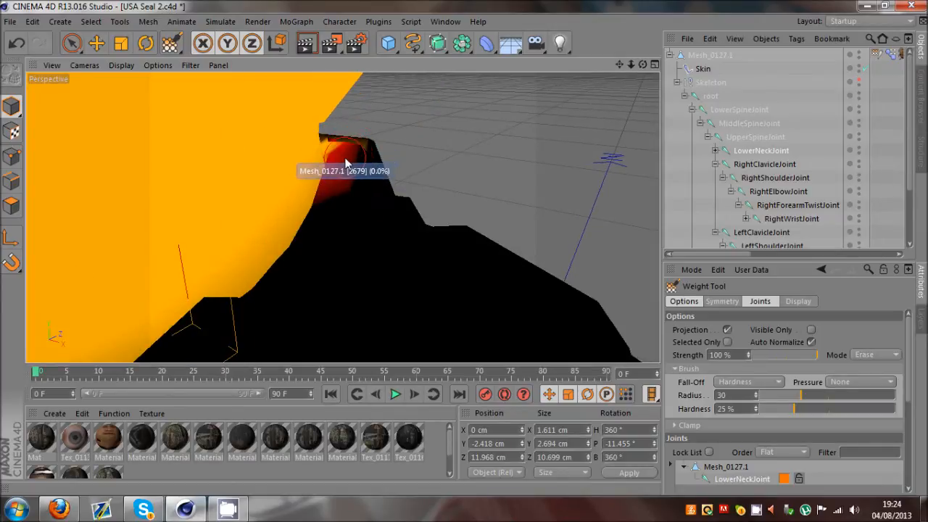
pyautogui.moveTo(642, 66); pyautogui.dragTo(464, 247)
pyautogui.moveTo(319, 199)
pyautogui.mouseDown()
pyautogui.moveTo(311, 182)
pyautogui.moveTo(323, 177)
pyautogui.moveTo(395, 176)
pyautogui.mouseUp()
pyautogui.scroll(-5, 421, 138)
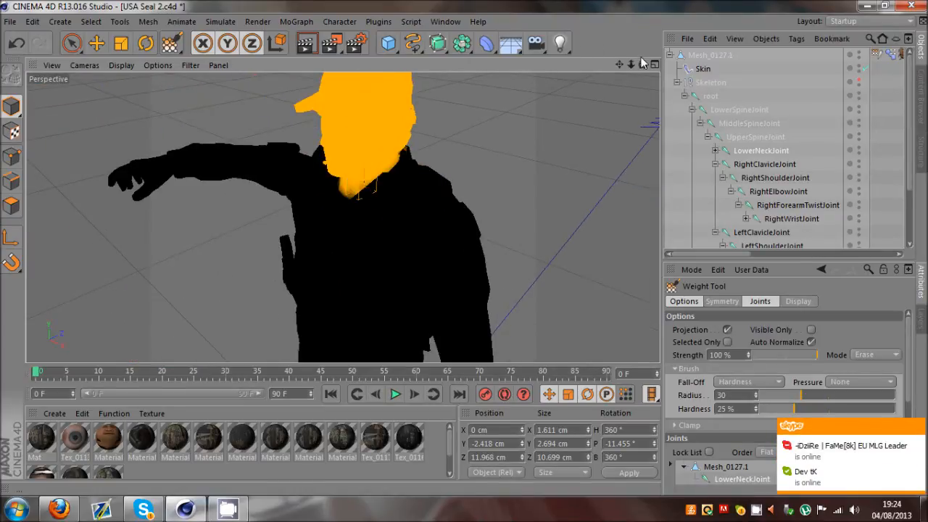
# Move the root joint to a Z position of about 10.9 cm to test how the mesh follows
pyautogui.moveTo(642, 63); pyautogui.dragTo(521, 166)
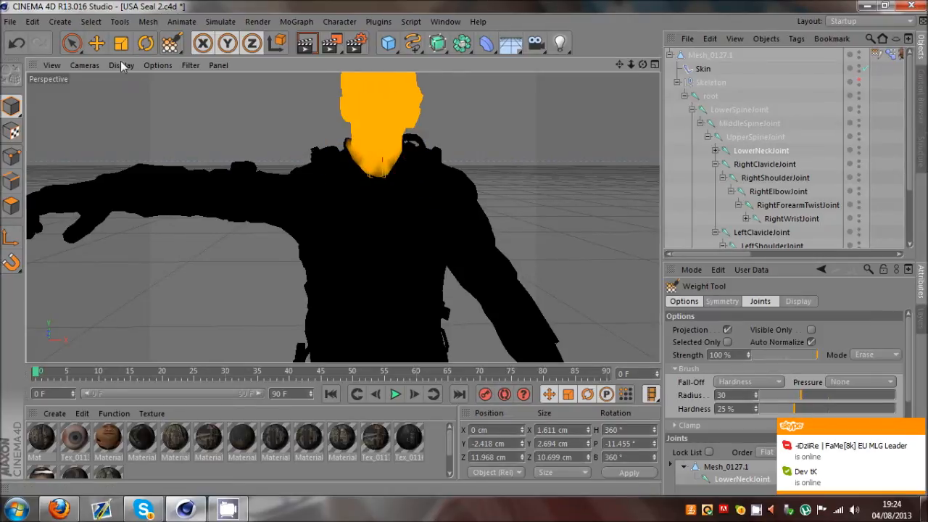
pyautogui.click(100, 43)
pyautogui.click(707, 96)
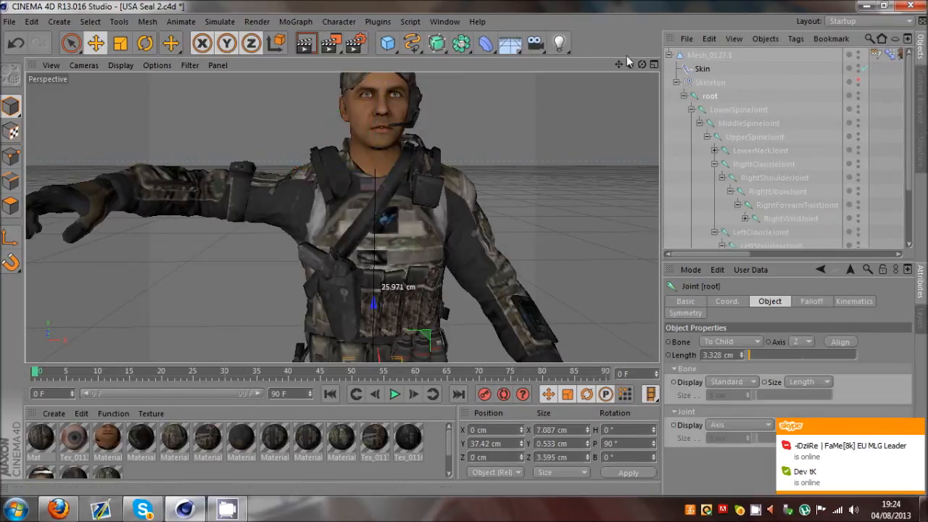
pyautogui.moveTo(641, 65); pyautogui.dragTo(732, 101)
pyautogui.scroll(-3, 447, 308)
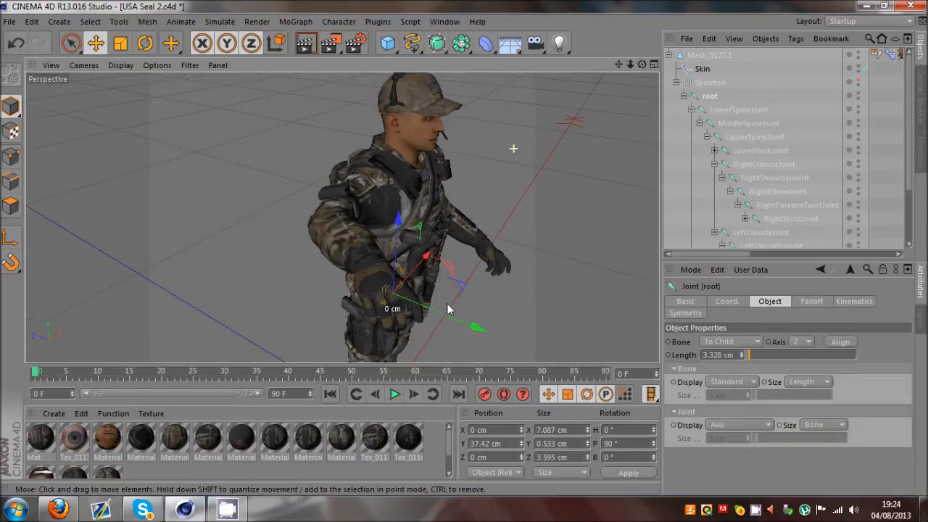
pyautogui.moveTo(447, 317); pyautogui.dragTo(398, 300)
pyautogui.scroll(5, 397, 300)
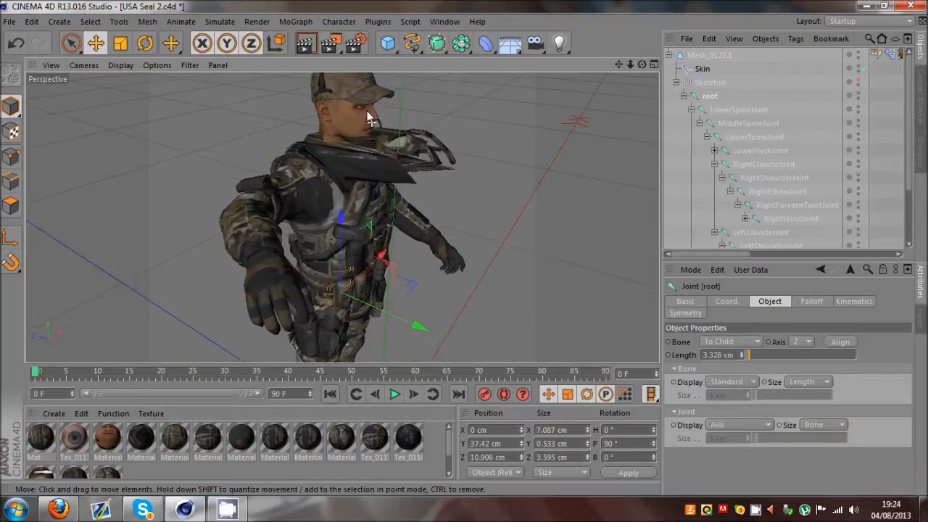
# Display the UpperSpineJoint's weights and set the Weight Tool to Add mode
pyautogui.click(339, 21)
pyautogui.click(369, 202)
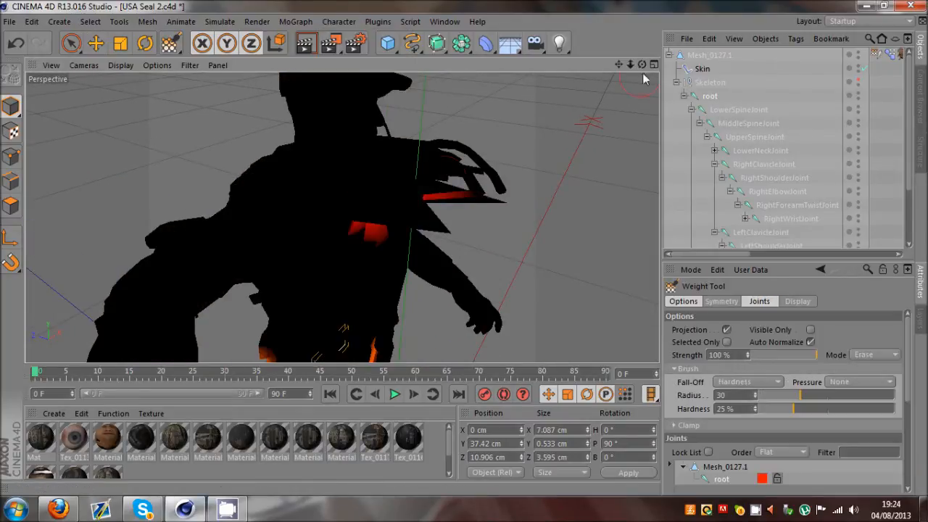
pyautogui.moveTo(642, 63); pyautogui.dragTo(749, 136)
pyautogui.click(749, 137)
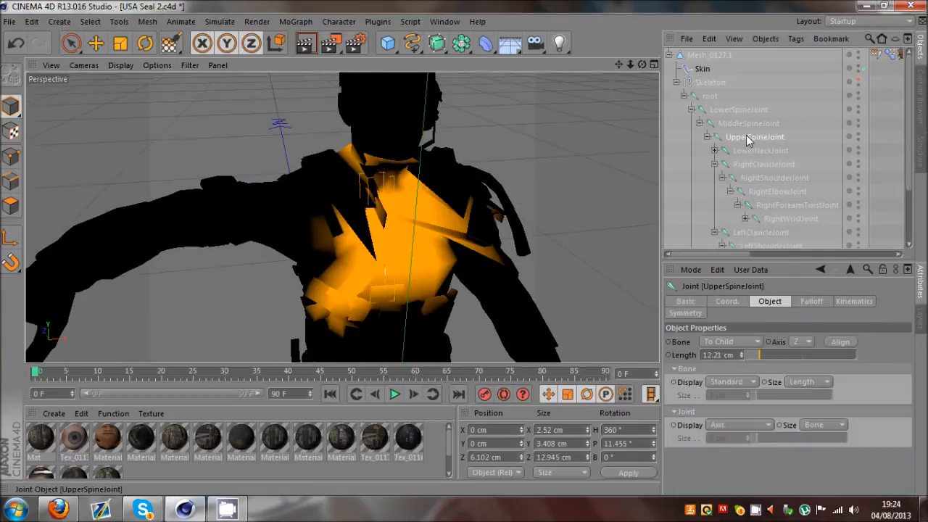
pyautogui.moveTo(643, 66); pyautogui.dragTo(464, 247)
pyautogui.click(170, 43)
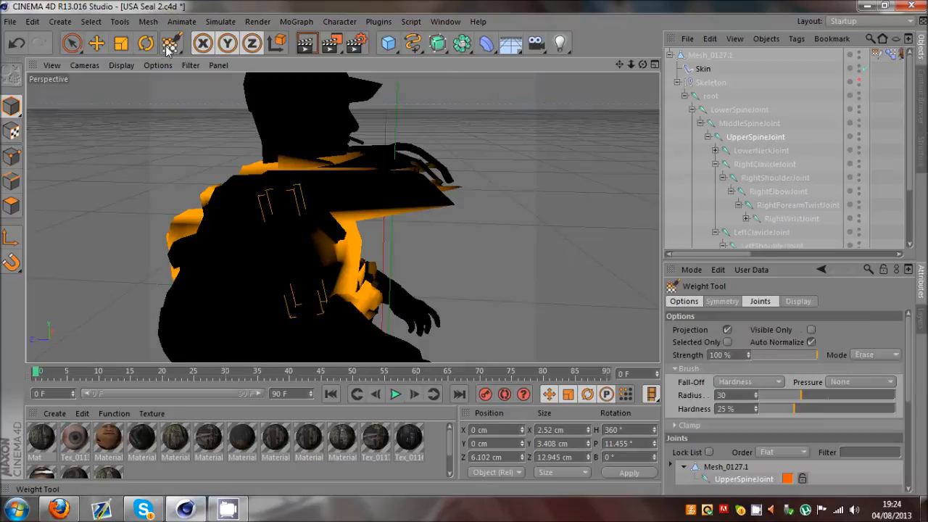
pyautogui.click(870, 355)
pyautogui.click(867, 219)
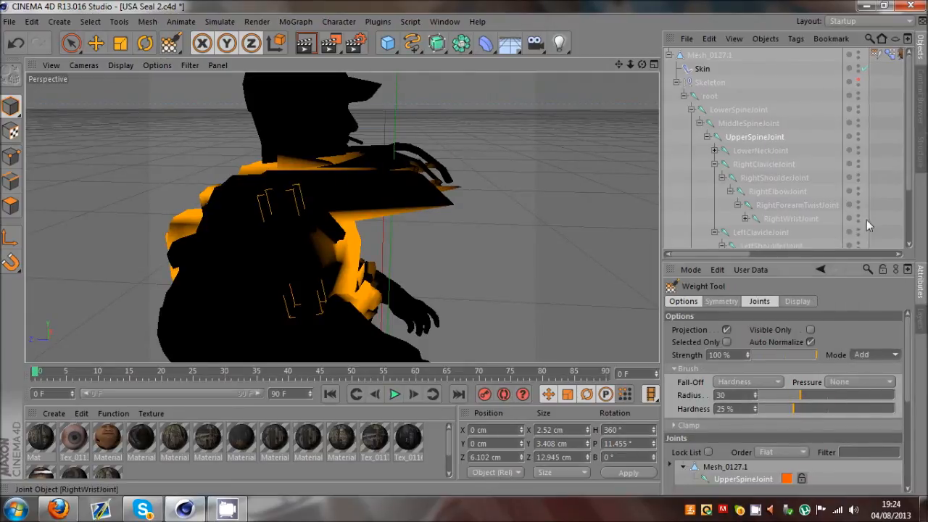
# Paint UpperSpineJoint weights at 100% strength onto the stretched straps, collar and upper chest geometry
pyautogui.moveTo(469, 216)
pyautogui.mouseDown()
pyautogui.moveTo(440, 172)
pyautogui.moveTo(391, 160)
pyautogui.moveTo(425, 184)
pyautogui.moveTo(385, 163)
pyautogui.moveTo(430, 175)
pyautogui.mouseUp()
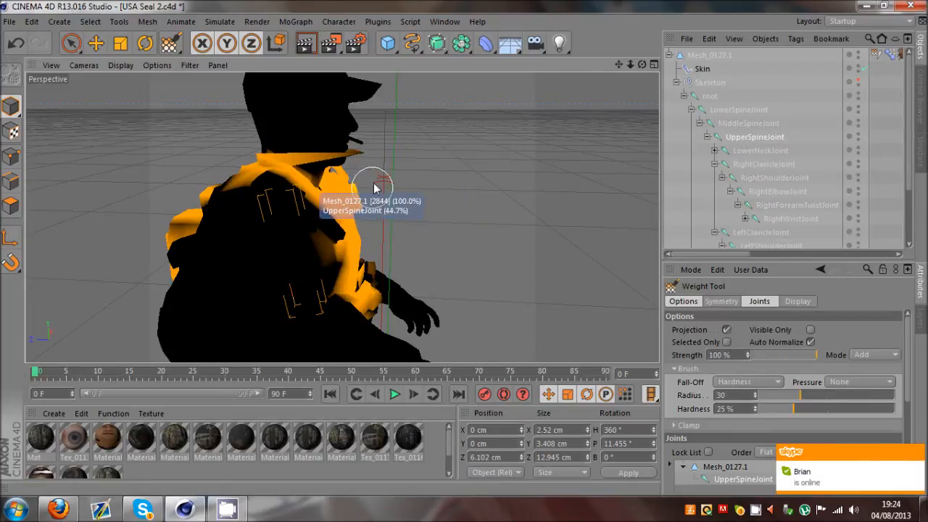
pyautogui.scroll(3, 374, 187)
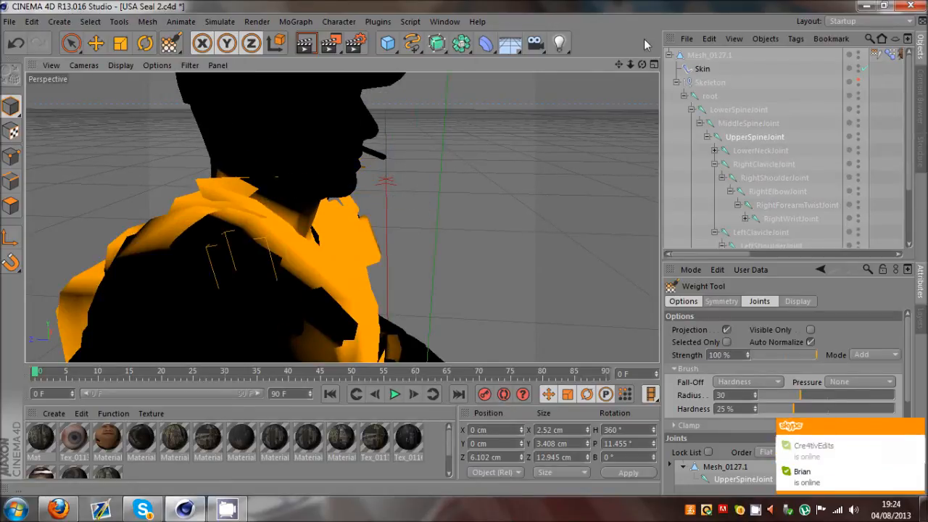
pyautogui.moveTo(641, 64)
pyautogui.mouseDown()
pyautogui.moveTo(432, 243)
pyautogui.moveTo(486, 247)
pyautogui.moveTo(464, 247)
pyautogui.mouseUp()
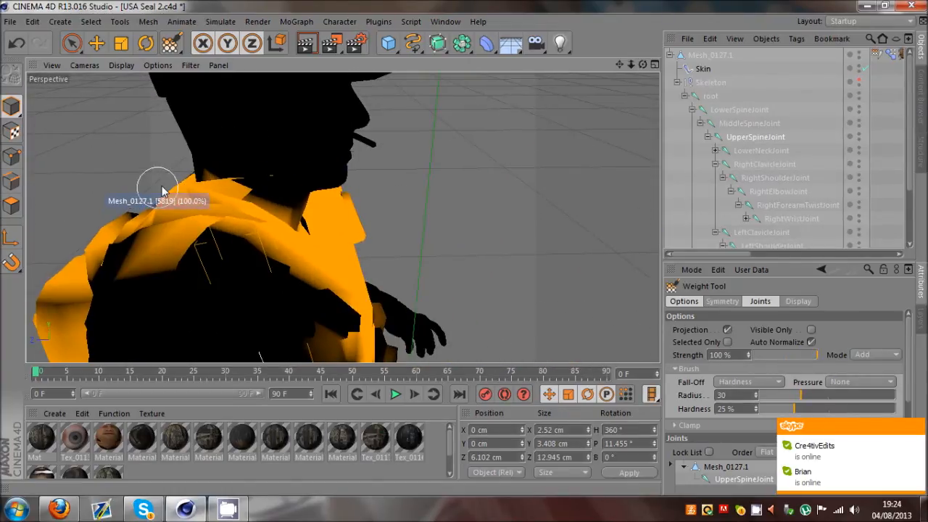
pyautogui.moveTo(641, 65)
pyautogui.mouseDown()
pyautogui.moveTo(461, 246)
pyautogui.moveTo(447, 245)
pyautogui.moveTo(472, 249)
pyautogui.moveTo(406, 286)
pyautogui.mouseUp()
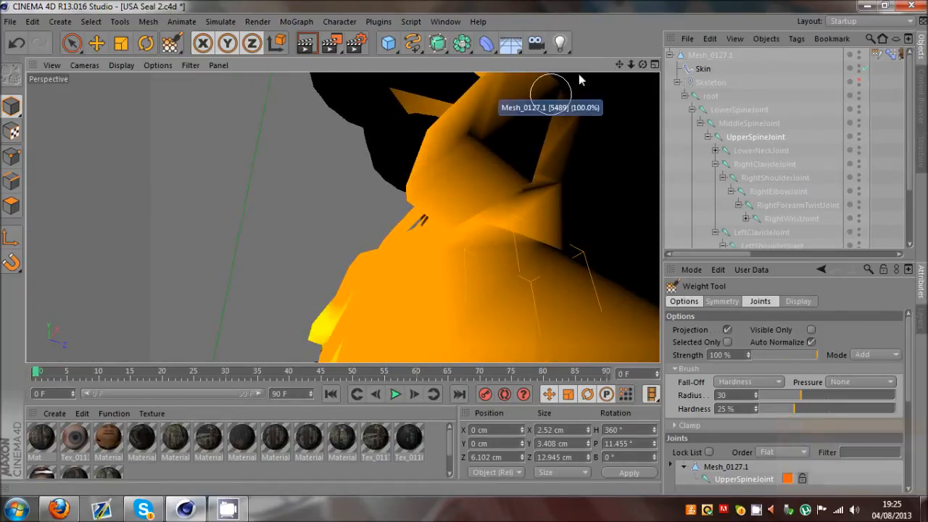
pyautogui.moveTo(643, 65)
pyautogui.mouseDown()
pyautogui.moveTo(466, 252)
pyautogui.moveTo(481, 255)
pyautogui.moveTo(468, 253)
pyautogui.mouseUp()
pyautogui.keyDown('alt'); pyautogui.moveTo(470, 251); pyautogui.dragTo(224, 174); pyautogui.keyUp('alt')
pyautogui.scroll(-4, 223, 173)
# Move the root joint to a Z position of about -42.8 cm to test how the mesh follows
pyautogui.click(95, 46)
pyautogui.scroll(-4, 555, 159)
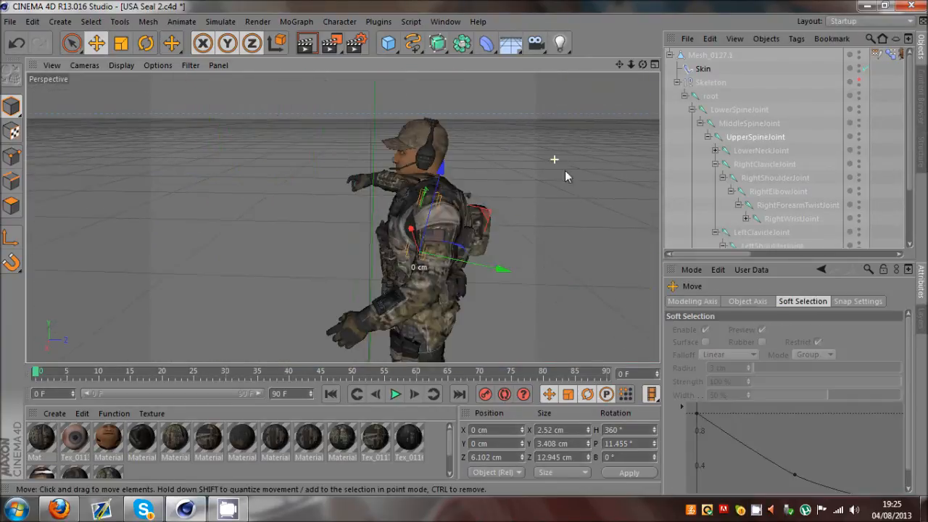
pyautogui.click(710, 96)
pyautogui.scroll(-3, 557, 184)
pyautogui.scroll(-2, 250, 286)
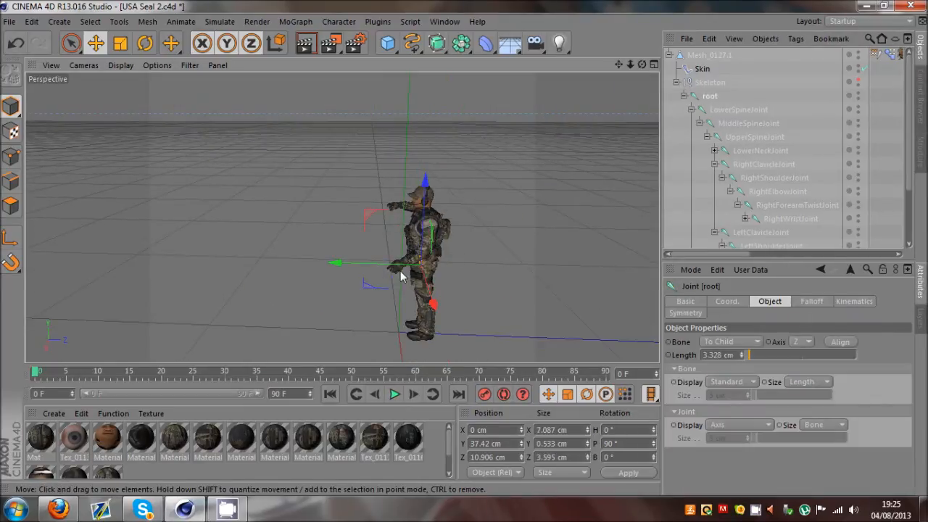
pyautogui.moveTo(333, 264); pyautogui.dragTo(229, 261)
pyautogui.scroll(5, 311, 214)
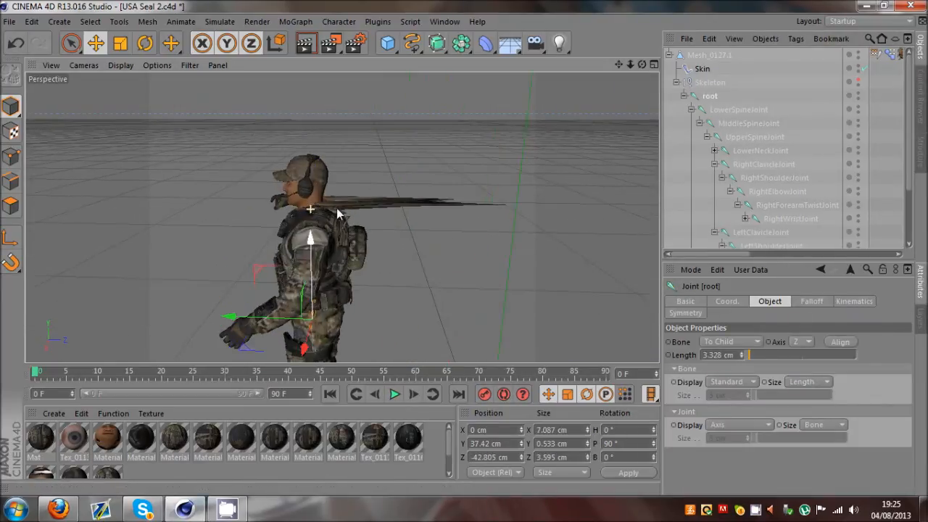
pyautogui.scroll(-1, 338, 209)
# Paint UpperSpineJoint weights at 100% strength onto the long spikes stretched out behind the neck
pyautogui.click(296, 21)
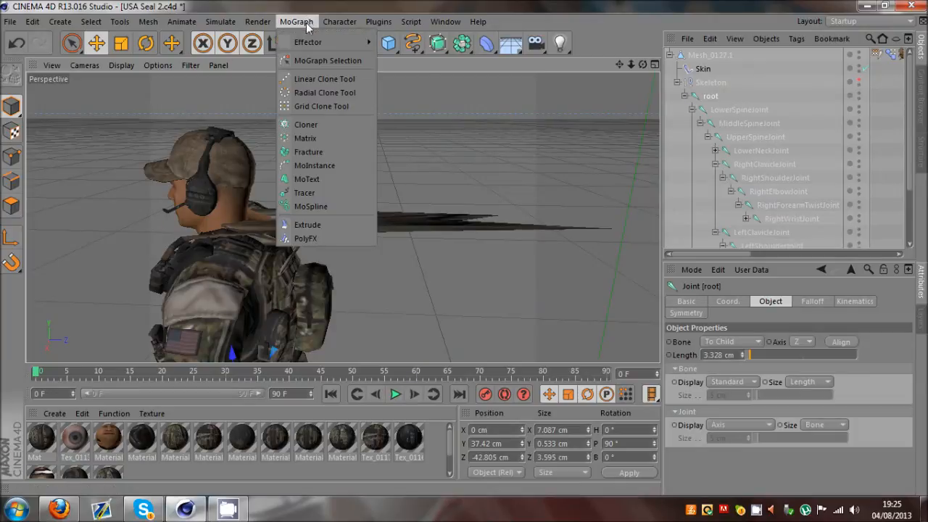
pyautogui.click(354, 201)
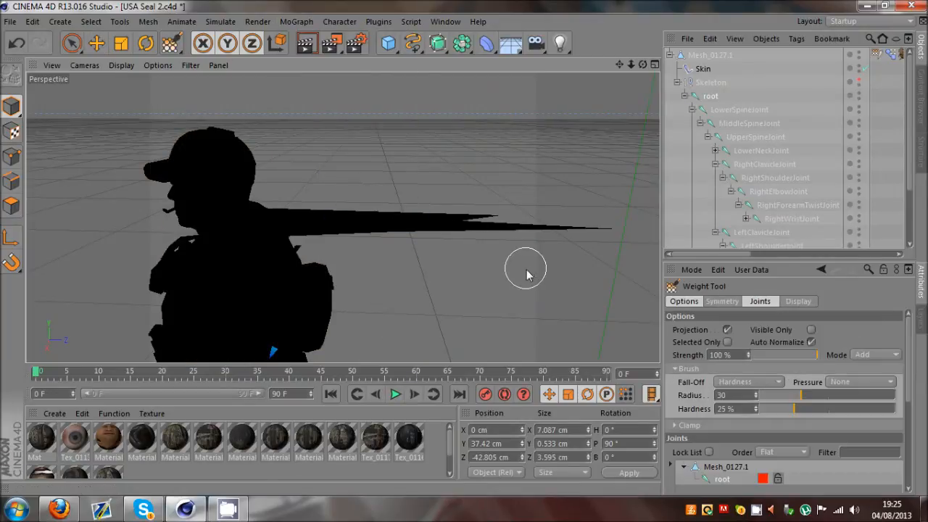
pyautogui.click(754, 137)
pyautogui.moveTo(595, 276)
pyautogui.mouseDown()
pyautogui.moveTo(481, 234)
pyautogui.moveTo(393, 220)
pyautogui.moveTo(319, 221)
pyautogui.mouseUp()
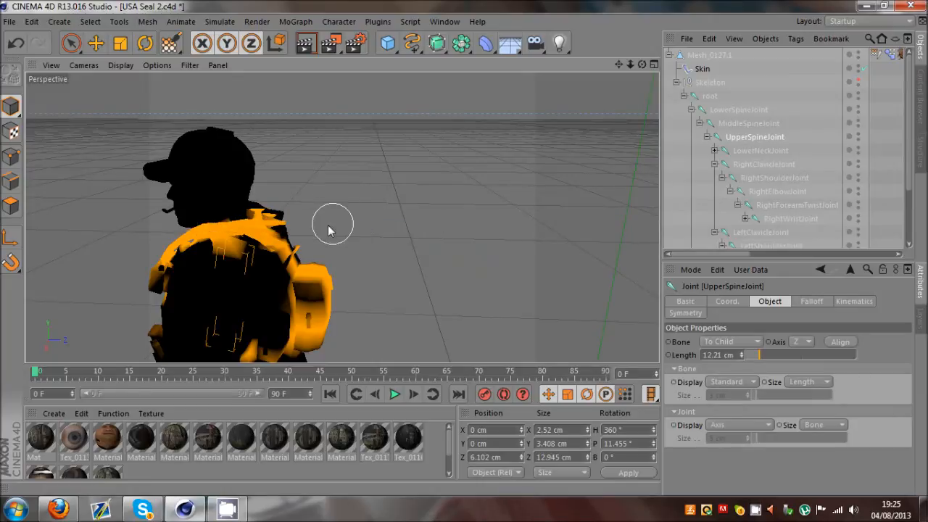
# Paint UpperSpineJoint weights onto the jagged geometry at the back of the collar and shoulder straps
pyautogui.scroll(8, 218, 238)
pyautogui.moveTo(485, 196)
pyautogui.mouseDown()
pyautogui.moveTo(439, 208)
pyautogui.moveTo(445, 245)
pyautogui.moveTo(409, 214)
pyautogui.mouseUp()
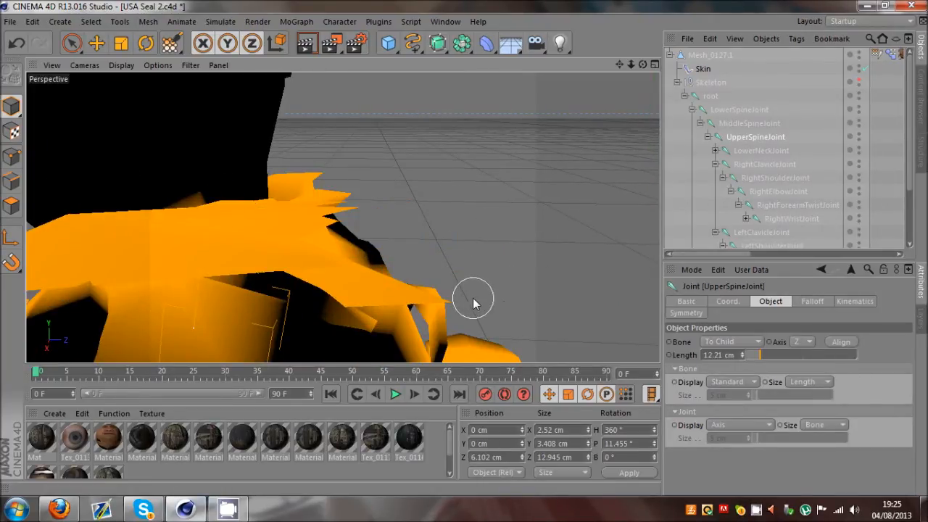
pyautogui.moveTo(474, 301); pyautogui.dragTo(468, 300)
pyautogui.moveTo(643, 64)
pyautogui.mouseDown()
pyautogui.moveTo(465, 247)
pyautogui.moveTo(642, 65)
pyautogui.mouseUp()
pyautogui.moveTo(415, 174); pyautogui.dragTo(420, 187)
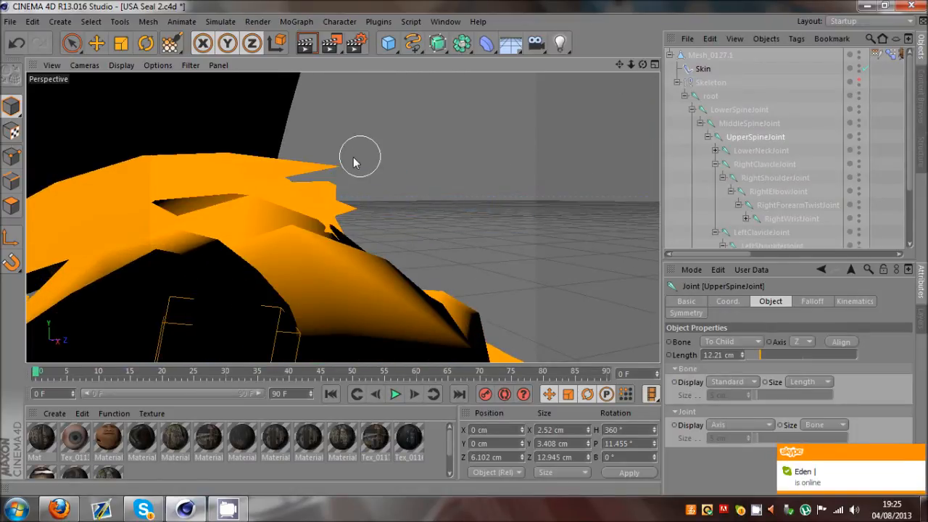
pyautogui.moveTo(354, 162); pyautogui.dragTo(365, 202)
pyautogui.moveTo(643, 66); pyautogui.dragTo(464, 247)
pyautogui.scroll(-5, 380, 195)
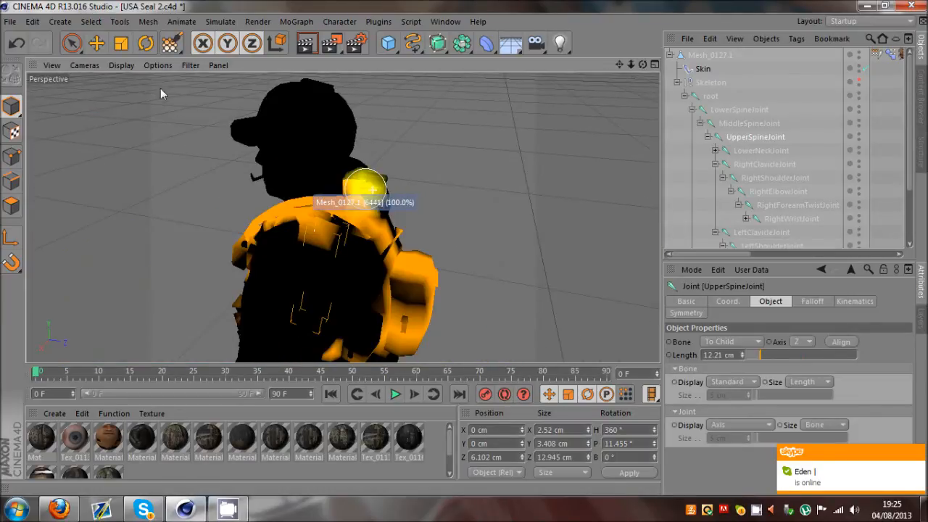
# Move the root joint further, to a Z position of about -144.8 cm, to expose vertices that stay behind
pyautogui.click(96, 43)
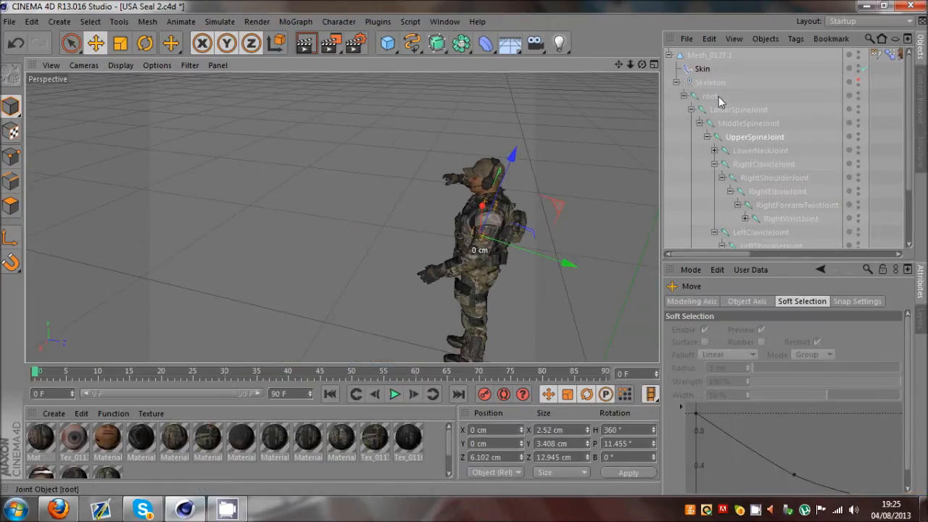
pyautogui.click(712, 97)
pyautogui.moveTo(452, 269); pyautogui.dragTo(198, 254)
pyautogui.scroll(7, 230, 104)
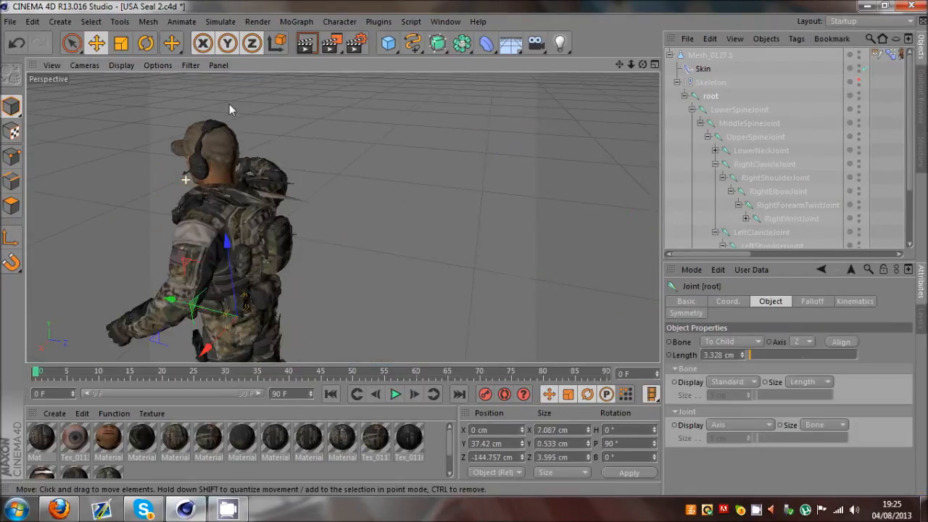
# Display the UpperSpineJoint's weights and paint them onto the newly stretched spikes behind the collar and above the backpack
pyautogui.click(339, 21)
pyautogui.click(359, 200)
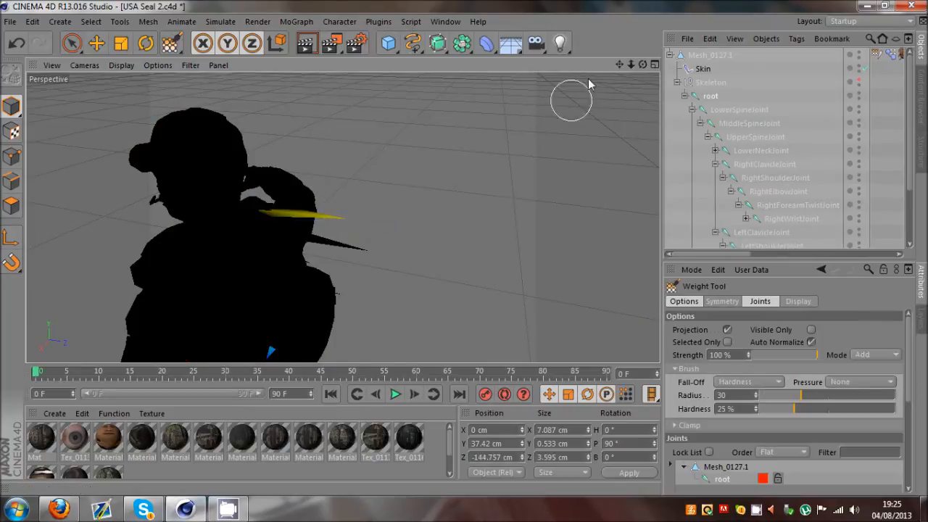
pyautogui.click(751, 137)
pyautogui.moveTo(404, 246); pyautogui.dragTo(319, 220)
pyautogui.moveTo(640, 65)
pyautogui.mouseDown()
pyautogui.moveTo(464, 247)
pyautogui.moveTo(635, 66)
pyautogui.moveTo(584, 239)
pyautogui.moveTo(486, 238)
pyautogui.moveTo(552, 224)
pyautogui.mouseUp()
pyautogui.scroll(2, 352, 234)
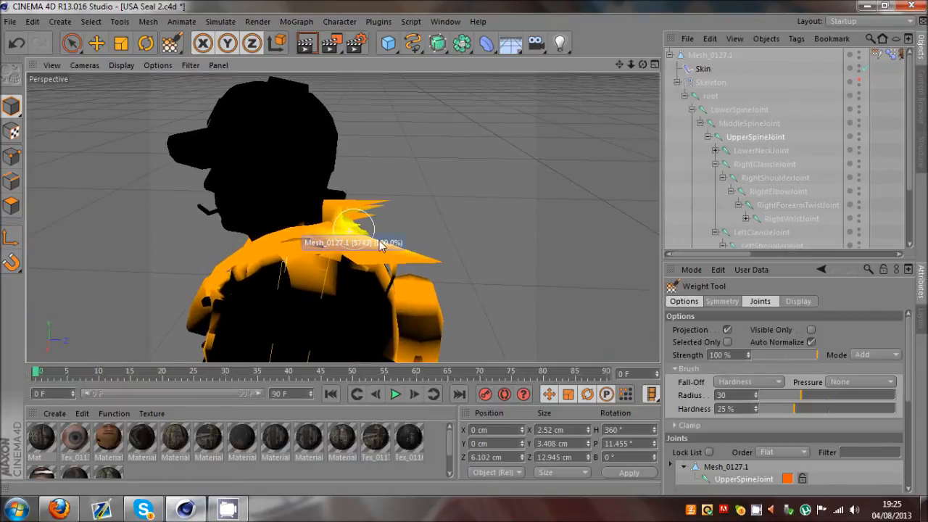
pyautogui.click(435, 263)
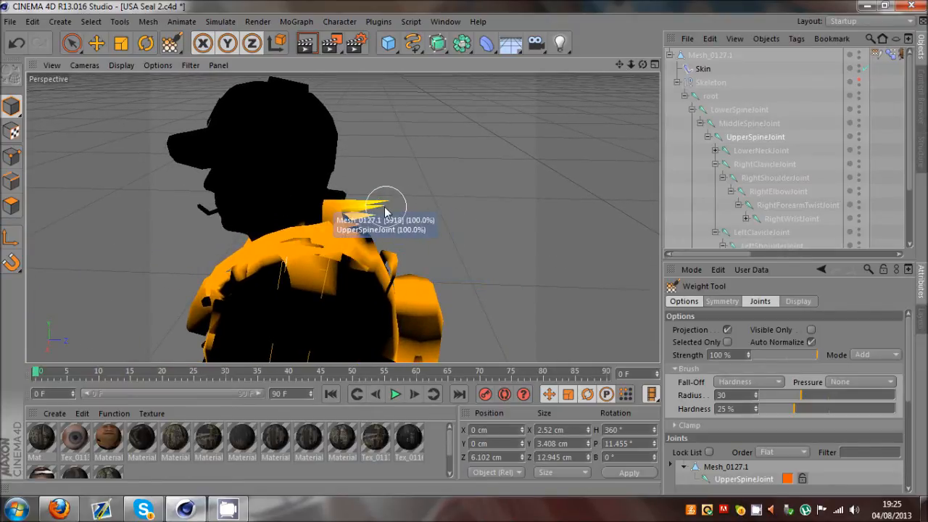
pyautogui.moveTo(404, 207); pyautogui.dragTo(367, 209)
# Paint the last jagged collar tips onto the UpperSpineJoint from several angles and clear the joint selection
pyautogui.moveTo(643, 64); pyautogui.dragTo(464, 248)
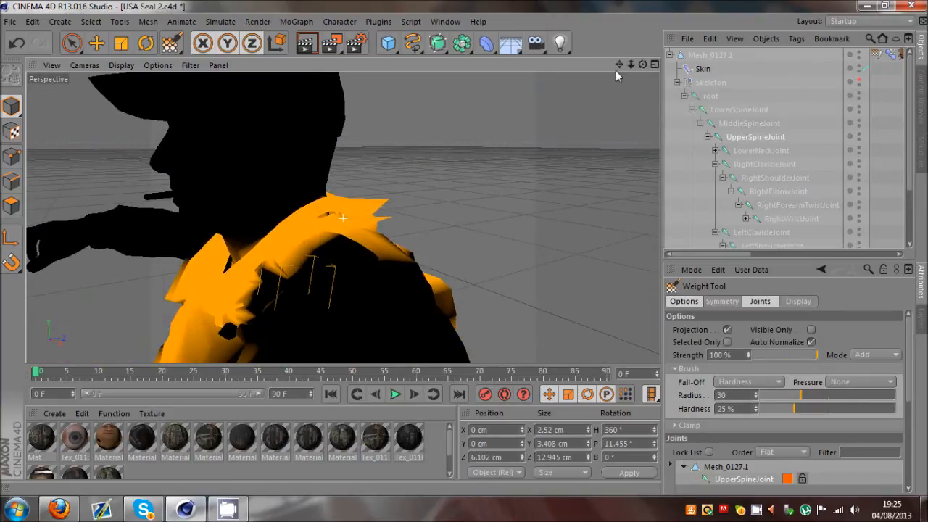
pyautogui.click(400, 208)
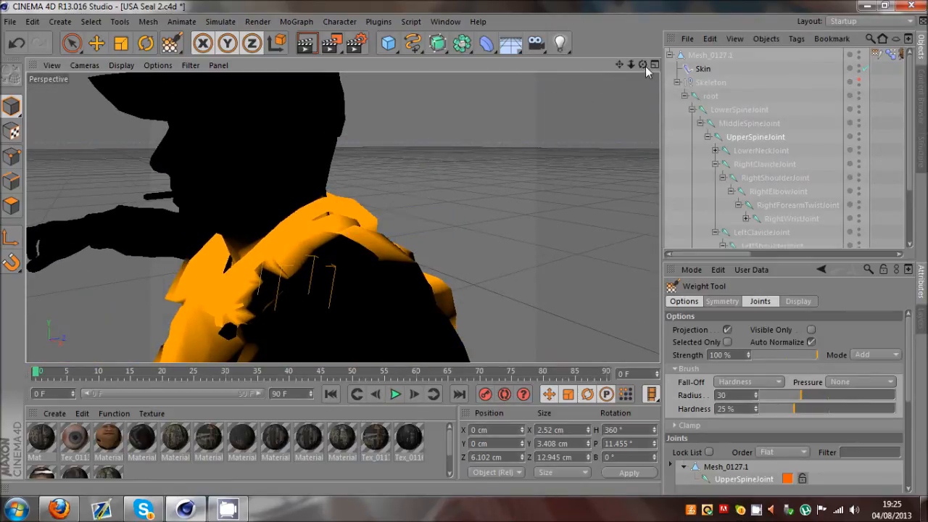
pyautogui.moveTo(642, 65)
pyautogui.mouseDown()
pyautogui.moveTo(460, 250)
pyautogui.moveTo(439, 259)
pyautogui.moveTo(459, 248)
pyautogui.mouseUp()
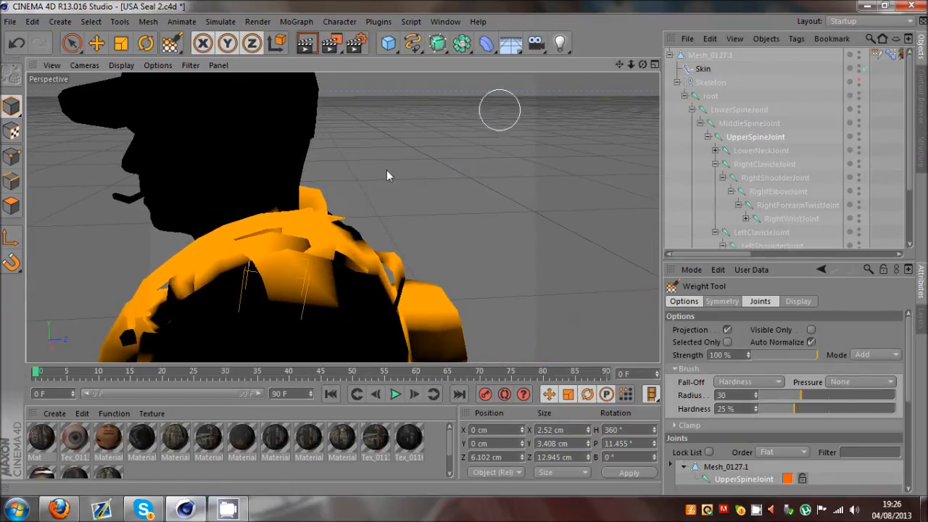
pyautogui.click(363, 211)
pyautogui.click(812, 128)
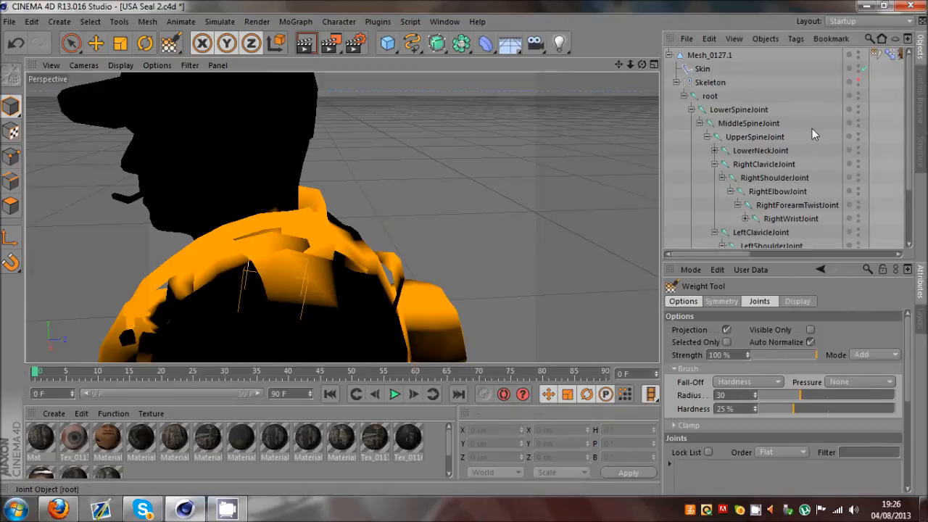
# Move the root joint to a Z position of about -334.4 cm to test the mesh over a greater distance
pyautogui.moveTo(621, 64)
pyautogui.mouseDown()
pyautogui.moveTo(463, 247)
pyautogui.moveTo(634, 68)
pyautogui.mouseUp()
pyautogui.click(97, 42)
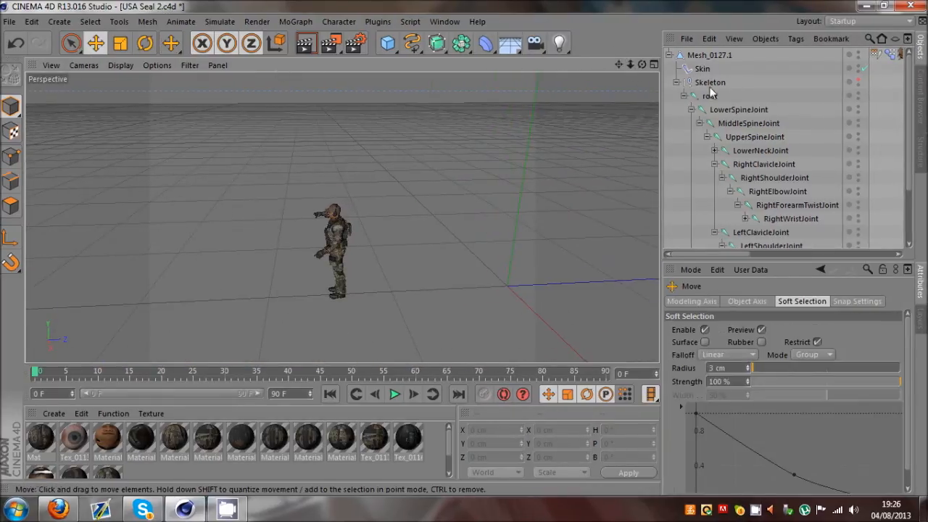
pyautogui.click(308, 263)
pyautogui.moveTo(308, 263); pyautogui.dragTo(53, 285)
pyautogui.scroll(6, 72, 276)
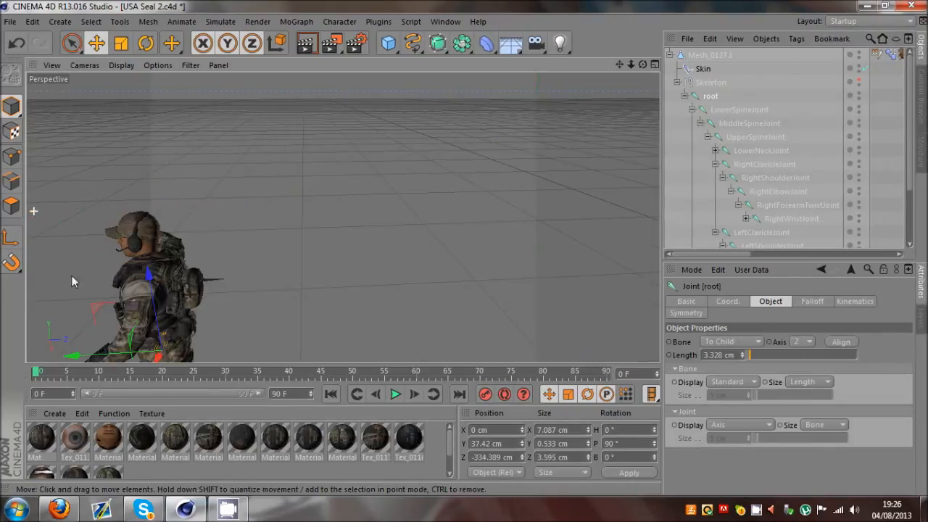
# Paint UpperSpineJoint weights onto the short spike still stretched behind the collar
pyautogui.click(339, 21)
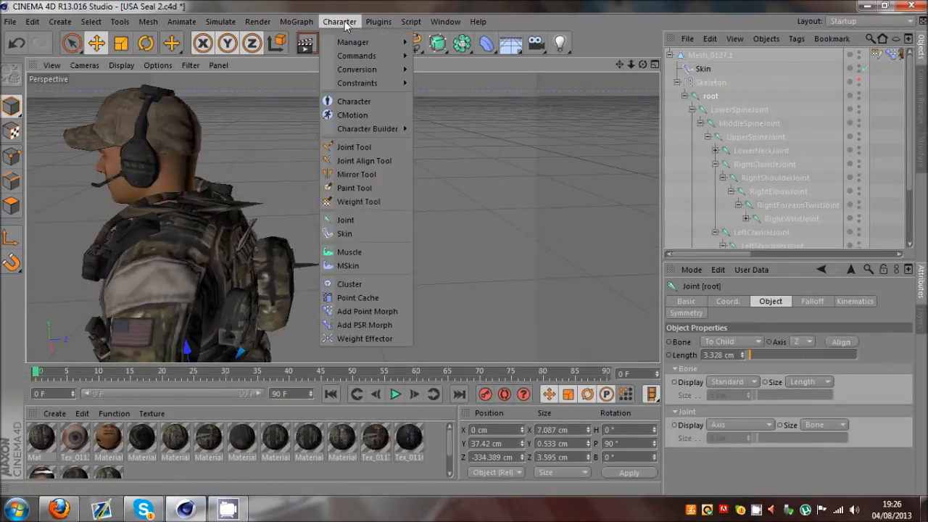
pyautogui.click(359, 200)
pyautogui.click(749, 135)
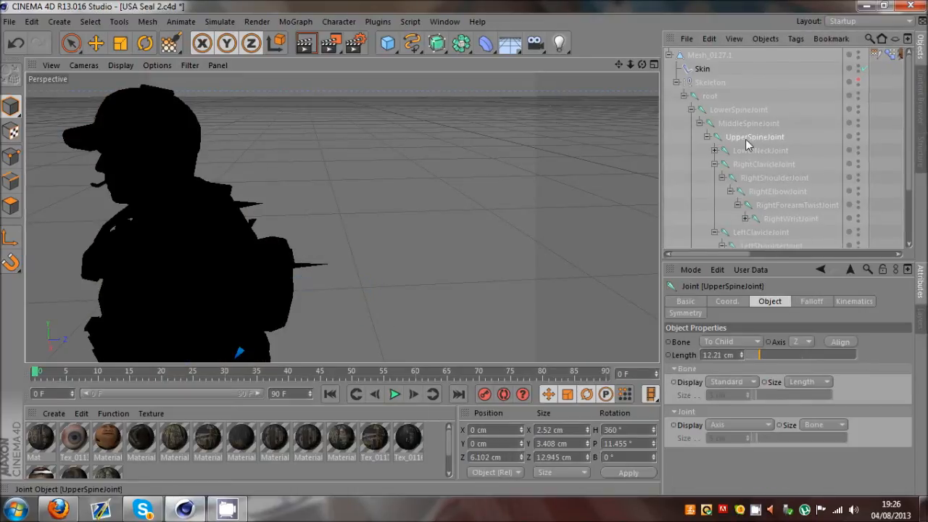
pyautogui.click(171, 44)
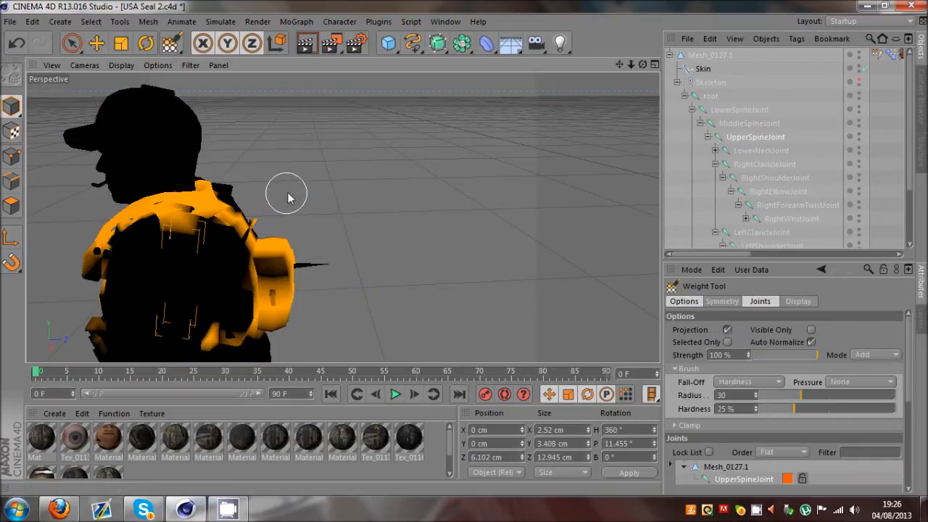
pyautogui.scroll(5, 467, 253)
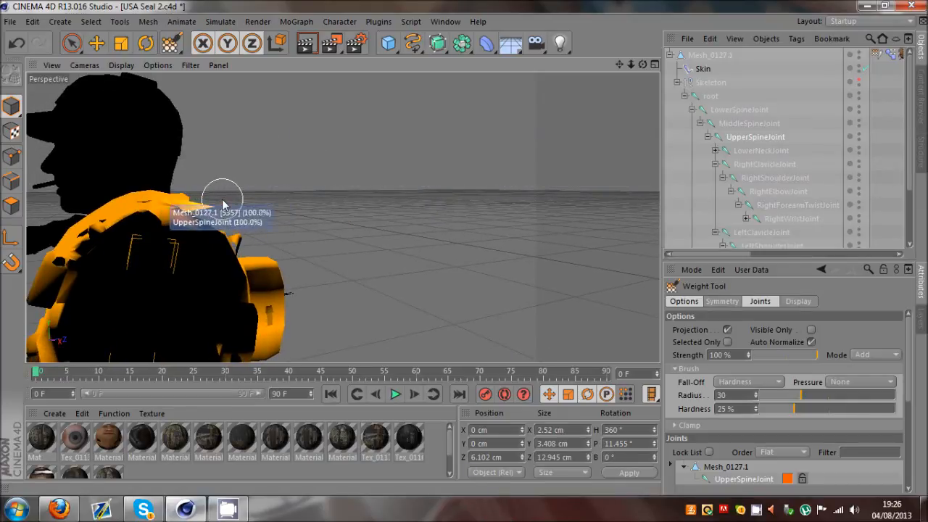
pyautogui.moveTo(458, 249)
pyautogui.keyDown('alt'); pyautogui.mouseDown()
pyautogui.moveTo(451, 252)
pyautogui.moveTo(468, 241)
pyautogui.mouseUp(); pyautogui.keyUp('alt')
# Compare the MiddleSpineJoint and UpperSpineJoint weights around the spikes beside the backpack
pyautogui.click(749, 124)
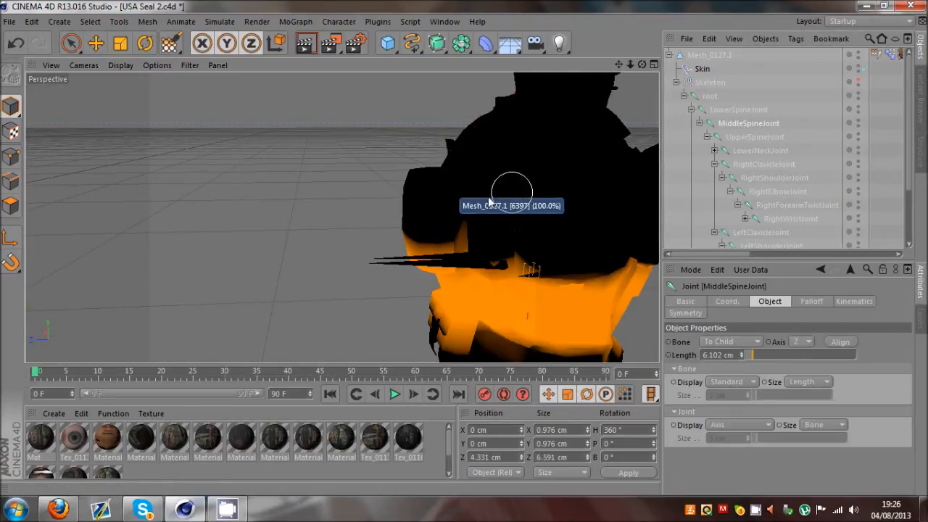
pyautogui.keyDown('alt'); pyautogui.moveTo(498, 206); pyautogui.dragTo(464, 246); pyautogui.keyUp('alt')
pyautogui.click(754, 137)
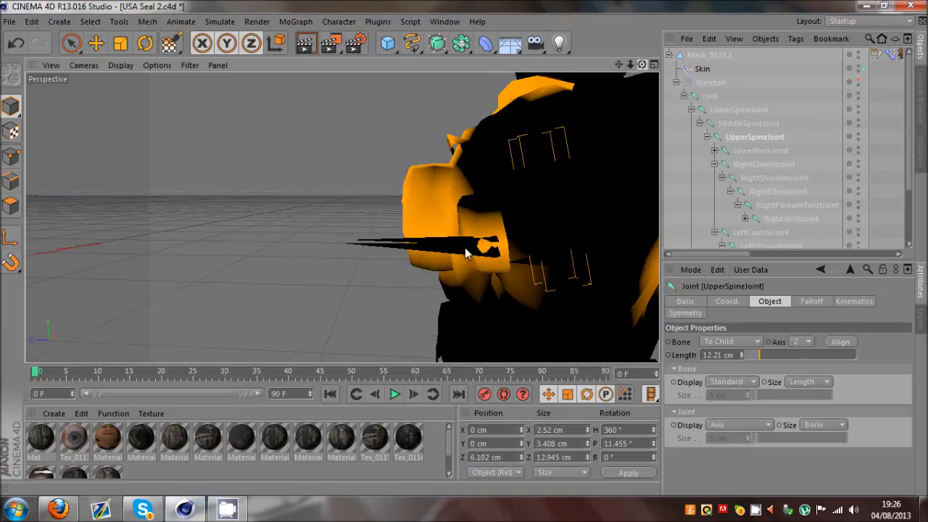
pyautogui.keyDown('alt'); pyautogui.moveTo(464, 248); pyautogui.dragTo(463, 248); pyautogui.keyUp('alt')
# Display the RightClavicleJoint's weights and paint them at 100% strength onto the spike beside the backpack
pyautogui.click(738, 164)
pyautogui.click(171, 43)
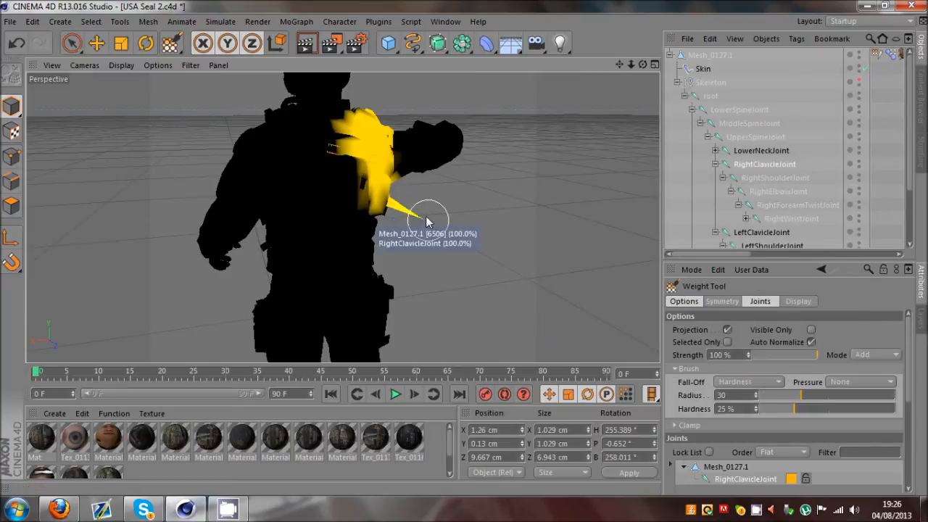
pyautogui.scroll(6, 419, 215)
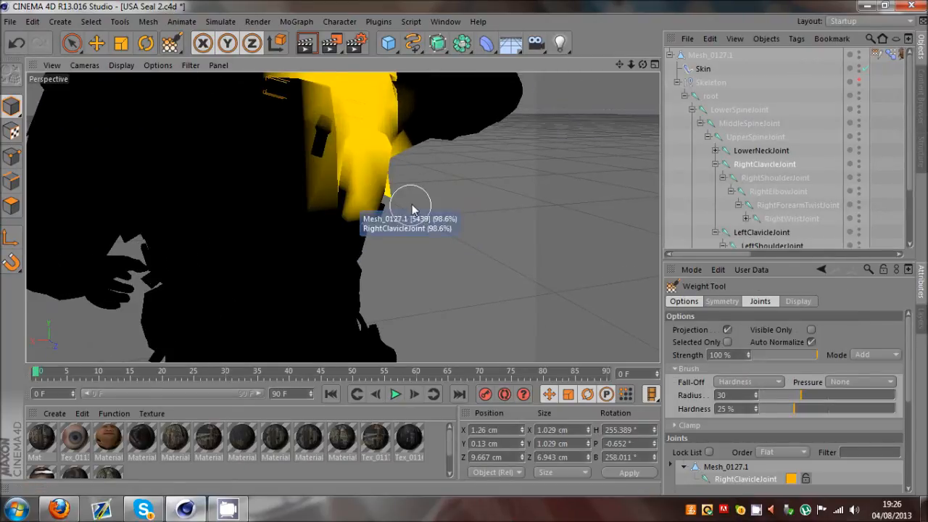
pyautogui.moveTo(643, 65); pyautogui.dragTo(364, 154)
pyautogui.scroll(-6, 370, 149)
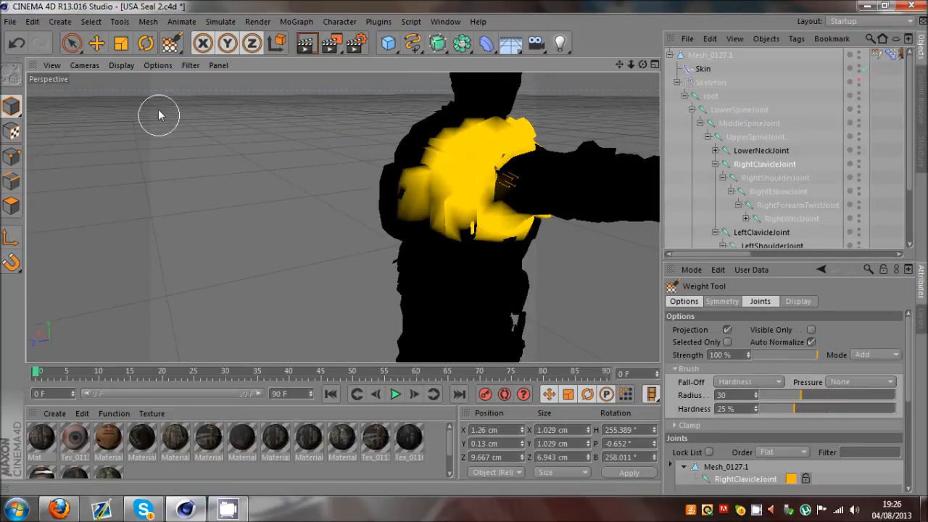
# Set the root joint's Z position to 0 cm
pyautogui.click(97, 43)
pyautogui.scroll(-5, 551, 145)
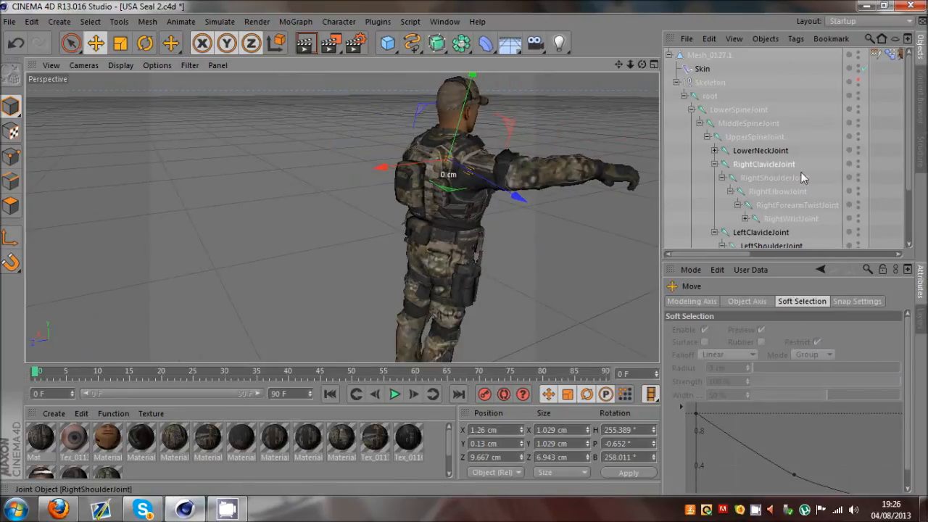
pyautogui.click(712, 96)
pyautogui.moveTo(514, 453); pyautogui.dragTo(449, 453)
pyautogui.write('0')
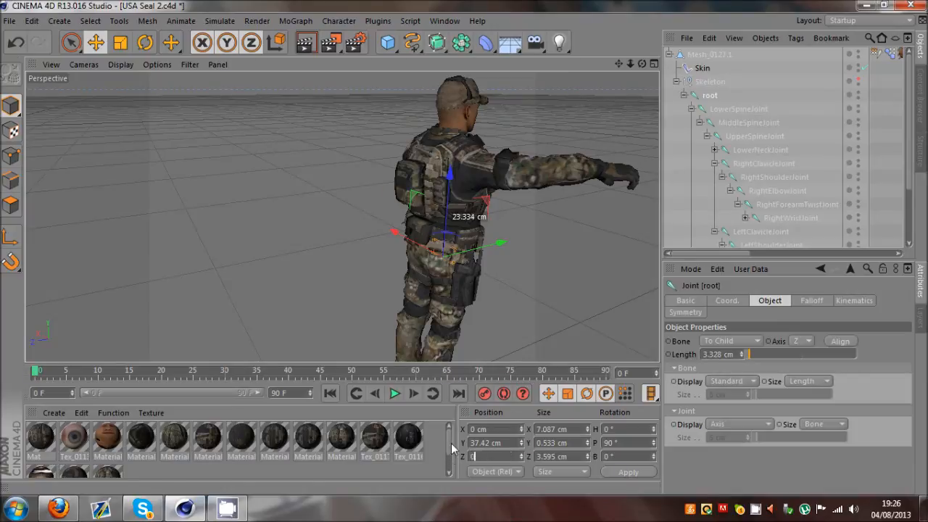
pyautogui.press('Return')
pyautogui.click(729, 95)
# Rotate the LowerNeckJoint to about H 362.8°, P -16.3°, B 365° to test the head and collar deformation
pyautogui.moveTo(630, 65); pyautogui.dragTo(463, 247)
pyautogui.moveTo(642, 64); pyautogui.dragTo(463, 248)
pyautogui.moveTo(630, 64); pyautogui.dragTo(463, 248)
pyautogui.click(769, 178)
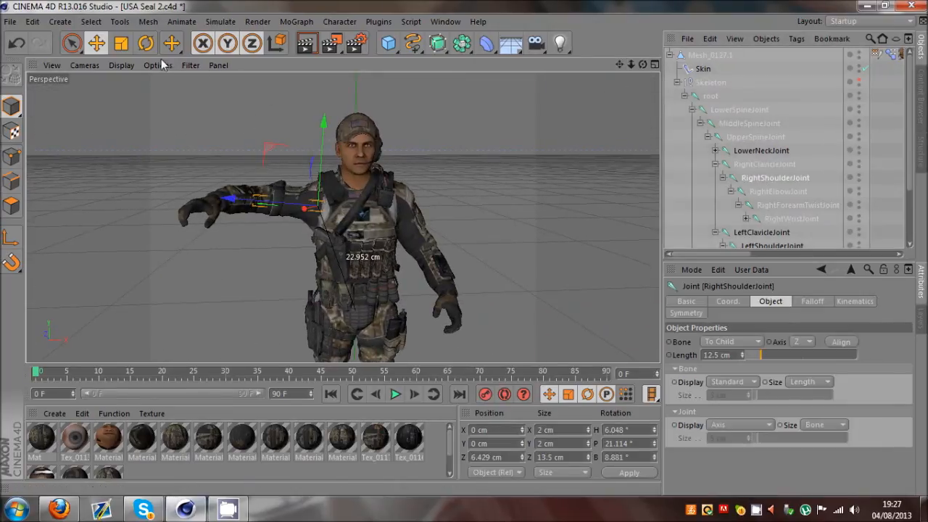
pyautogui.click(145, 44)
pyautogui.click(728, 151)
pyautogui.scroll(3, 340, 176)
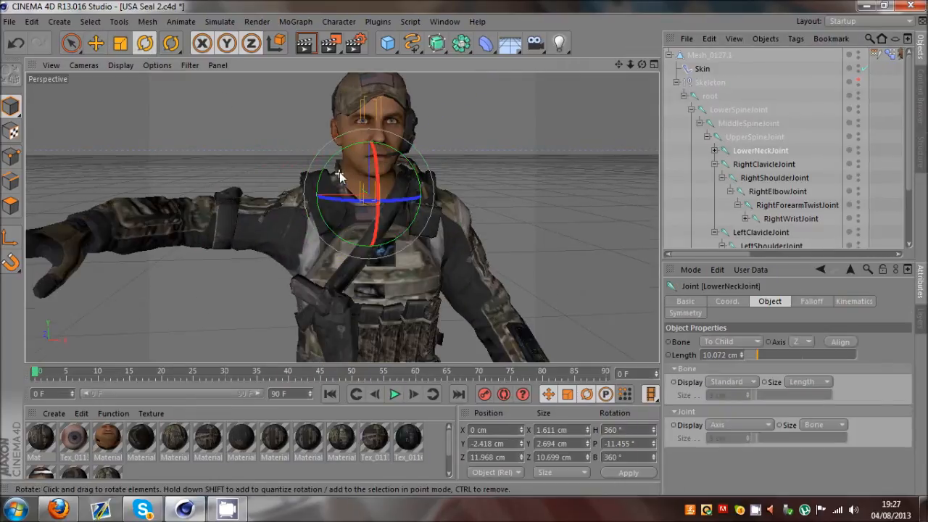
pyautogui.moveTo(373, 182); pyautogui.dragTo(308, 190)
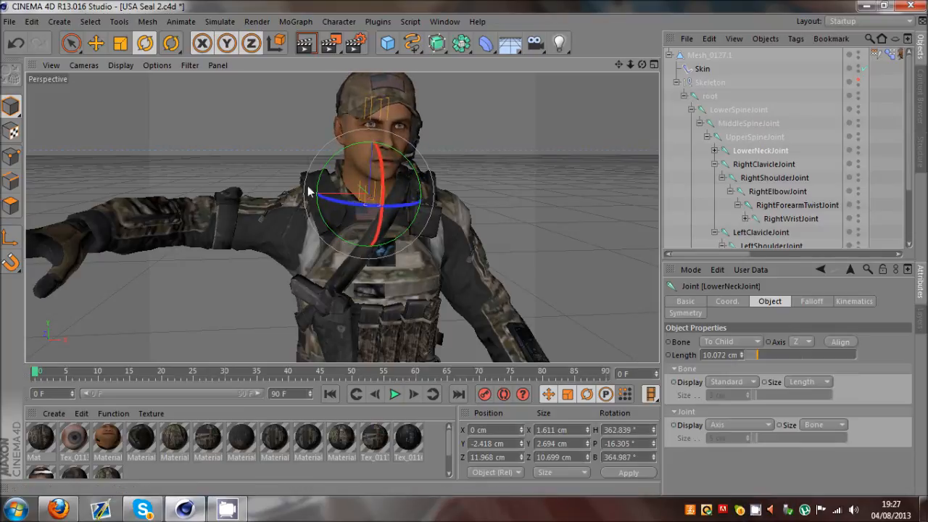
pyautogui.scroll(-4, 205, 163)
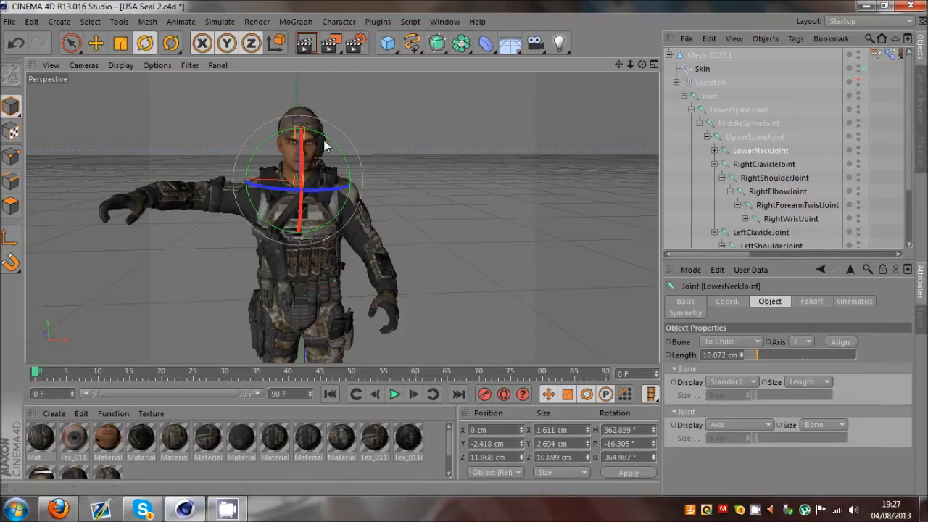
# Undo the last LowerNeckJoint rotation, then clear the selection with the Move tool active
pyautogui.hotkey('ctrl', 'z')
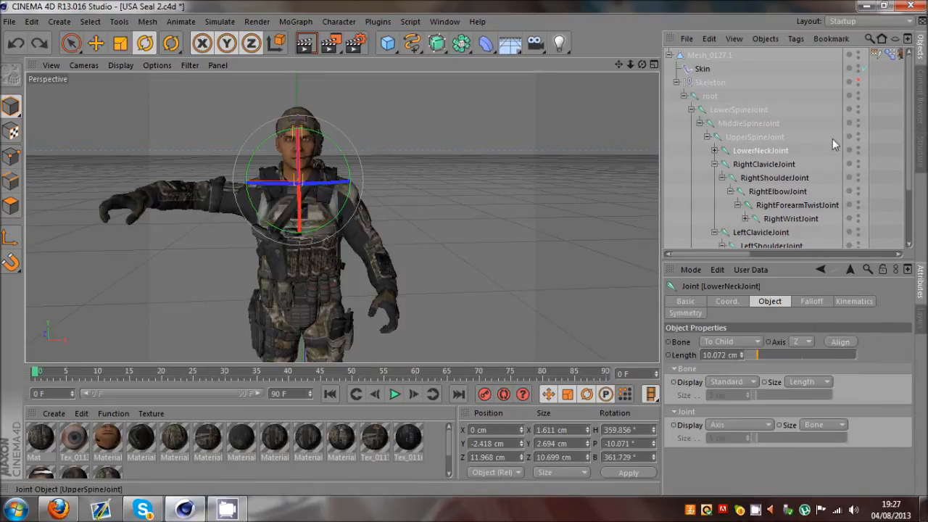
pyautogui.click(887, 151)
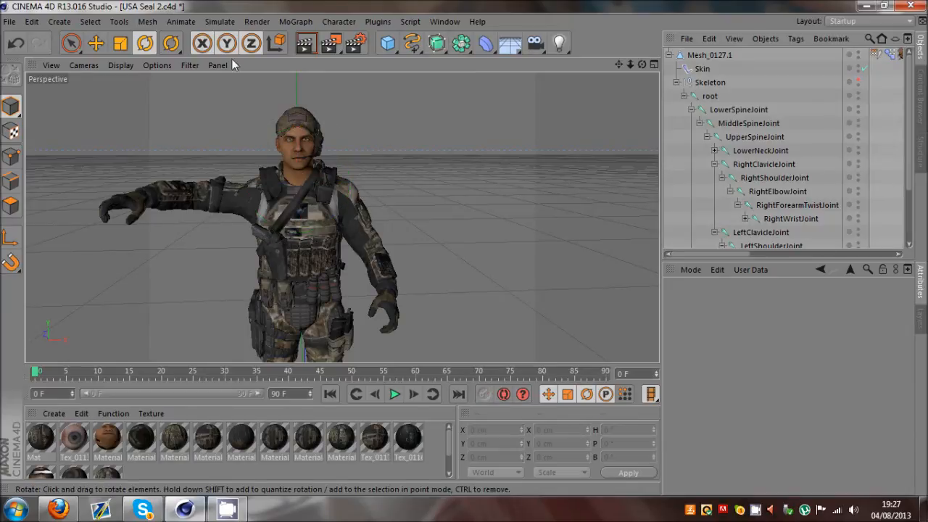
pyautogui.click(96, 42)
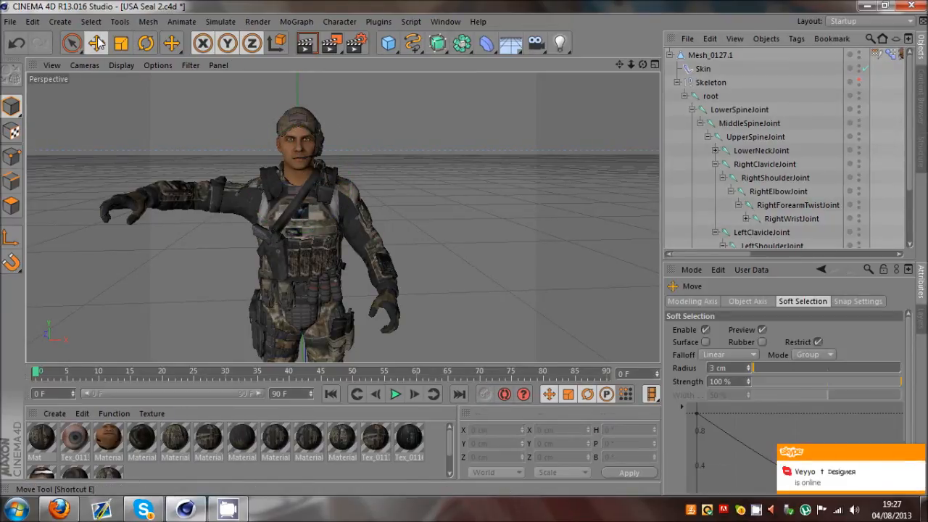